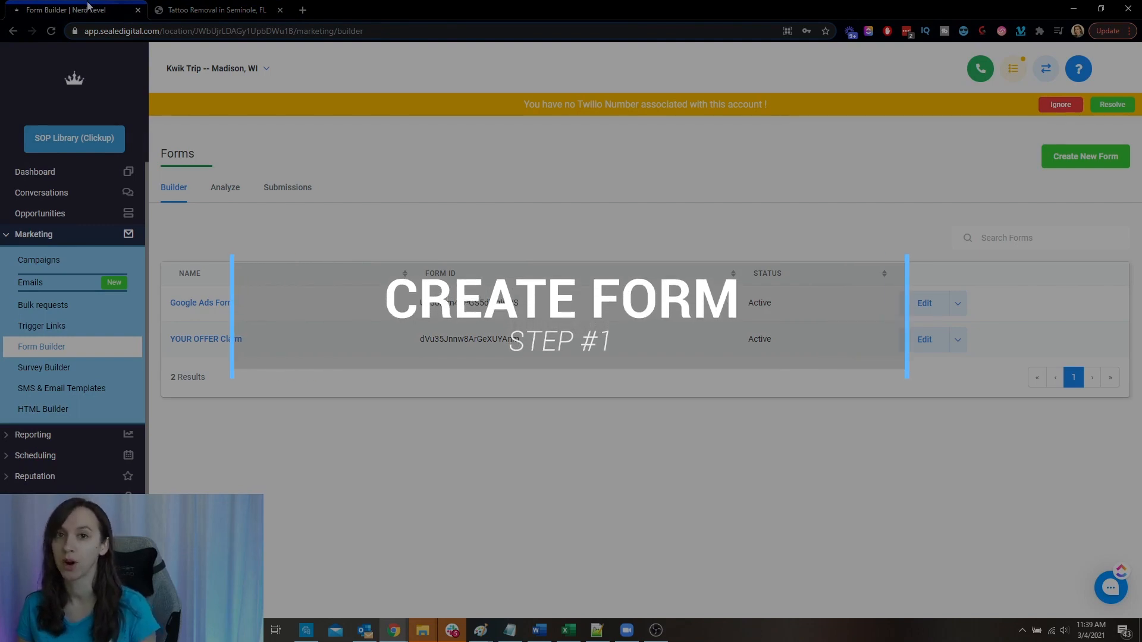
- Review the lead form on the Tattoo Removal in Seminole landing page and open Google Ads Form in the form builder
left_click(216, 9)
scroll(631, 475, "down", 3)
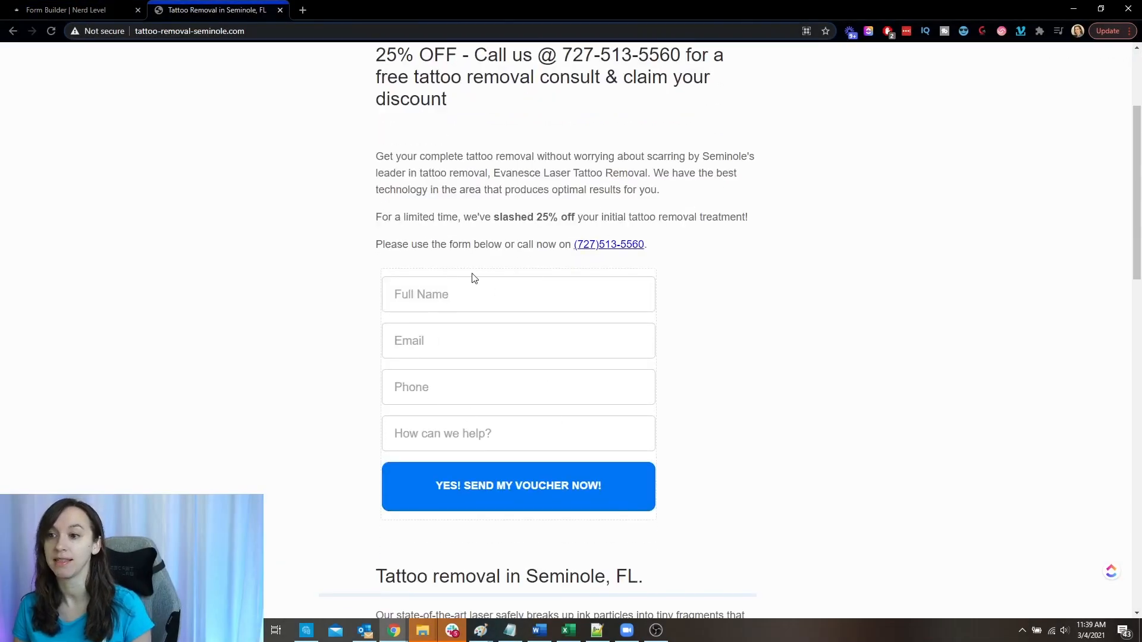
left_click(52, 8)
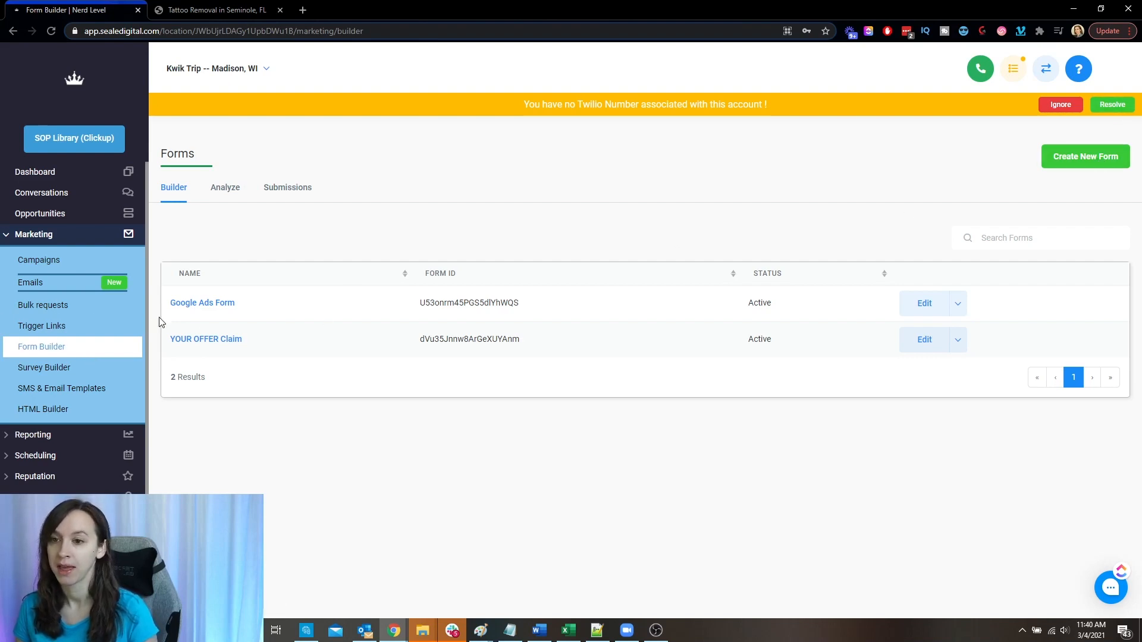
left_click(209, 305)
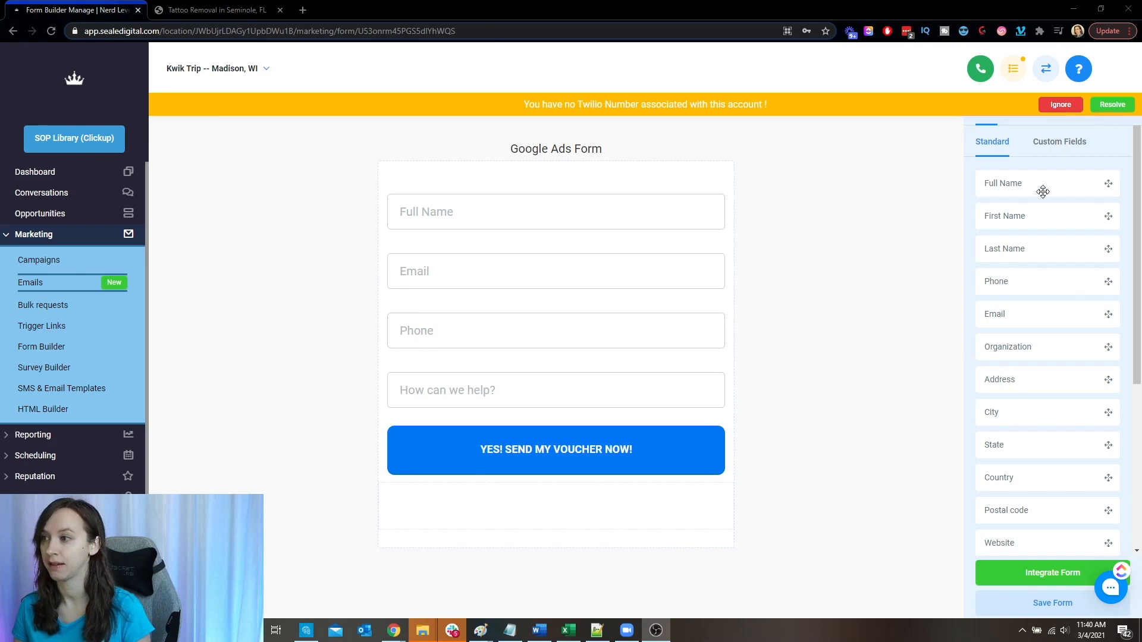
- Add a First Name field between Full Name and Email, and delete it from the form again
left_click_drag(1047, 188, 541, 199)
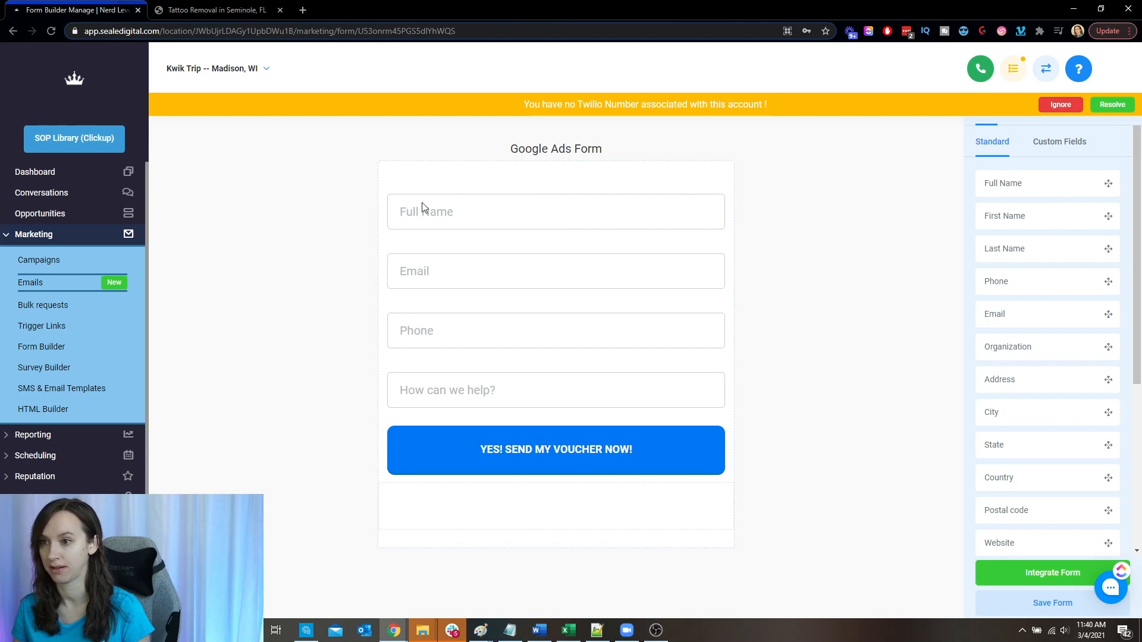
left_click_drag(1035, 227, 616, 249)
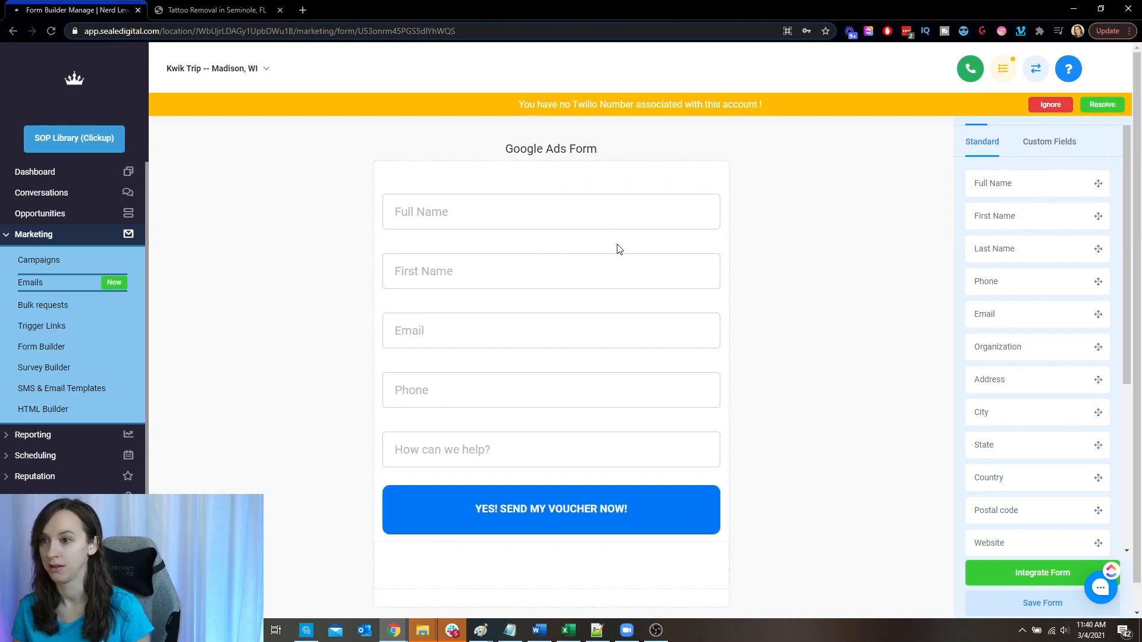
left_click(593, 283)
left_click(710, 252)
- Check the required setting of the form's Full Name, Email and Phone fields
left_click(663, 221)
left_click(1010, 275)
left_click(465, 277)
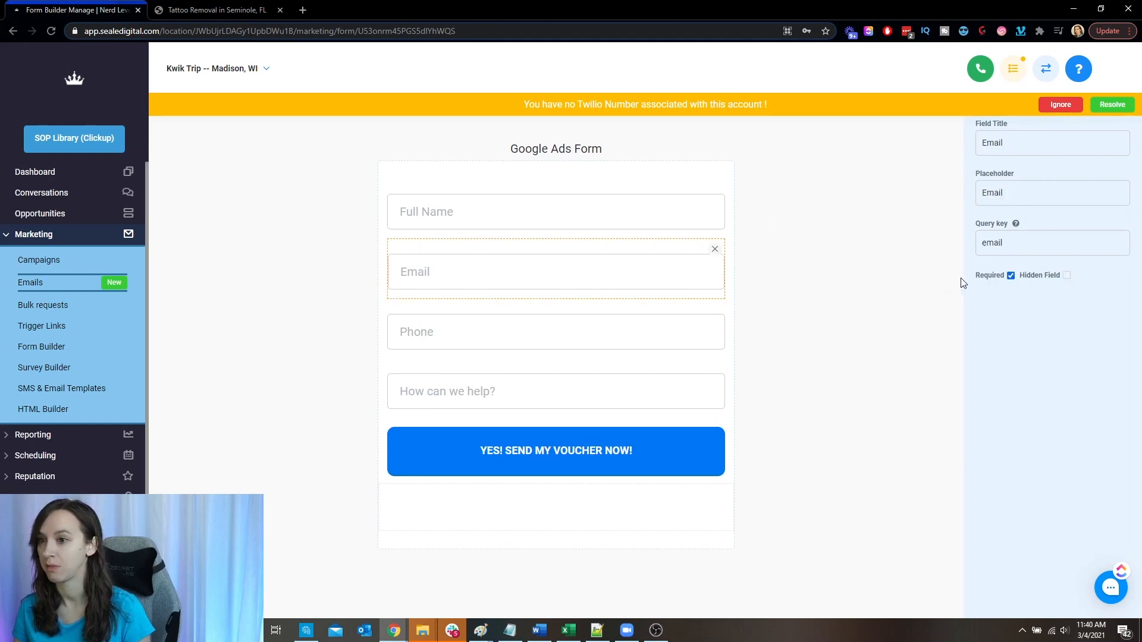
left_click(788, 282)
left_click_drag(1030, 312, 526, 272)
left_click(552, 266)
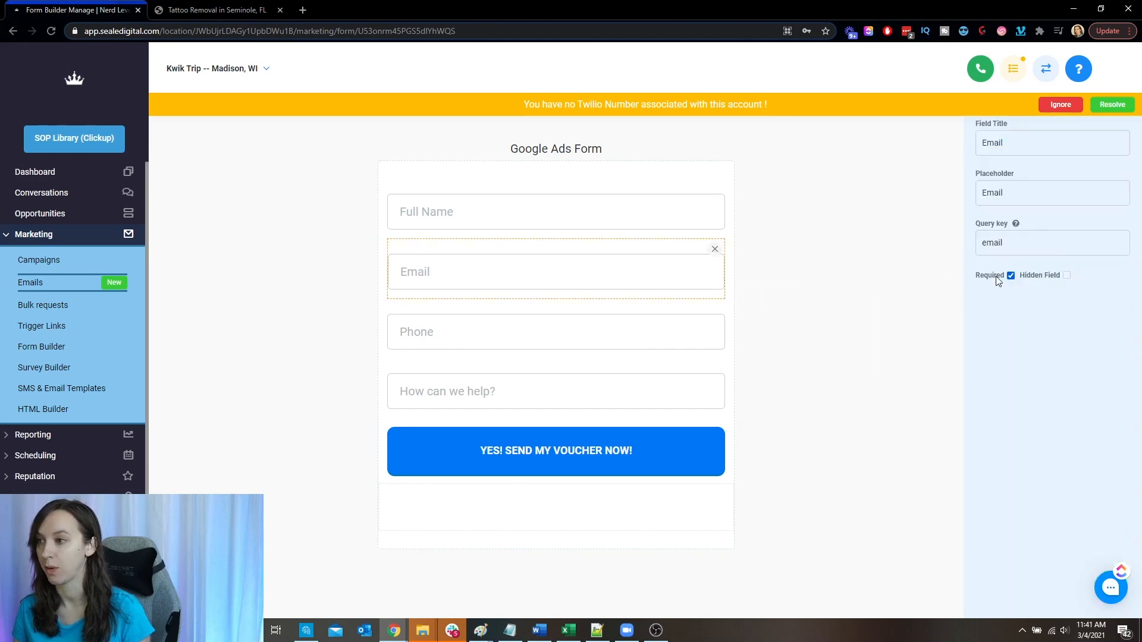
left_click(444, 322)
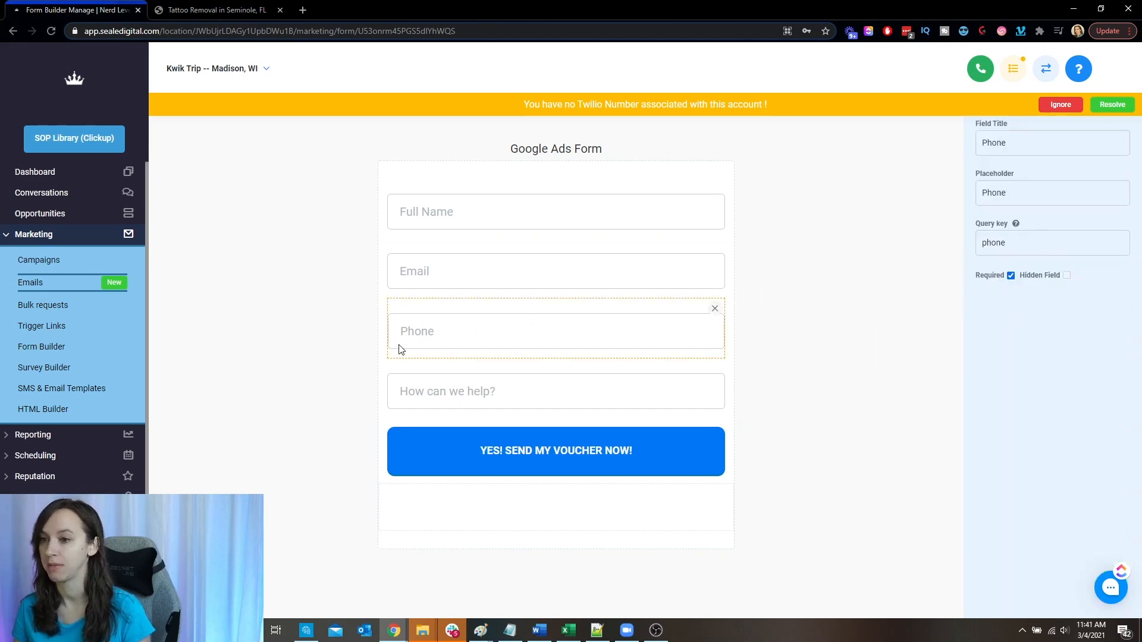
left_click(905, 322)
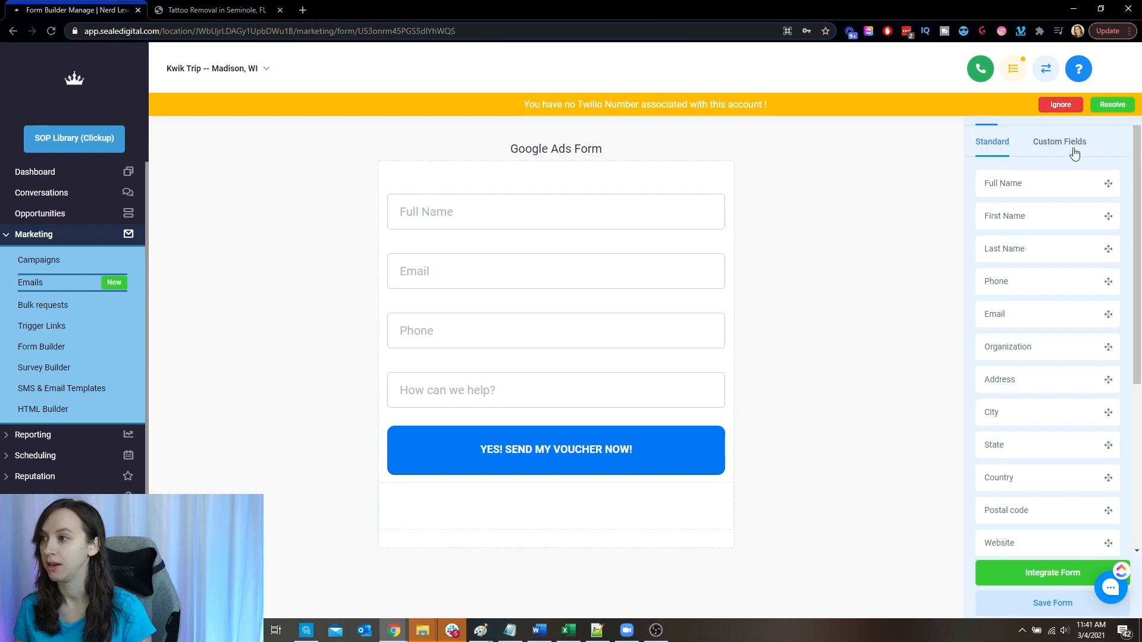
left_click(1080, 144)
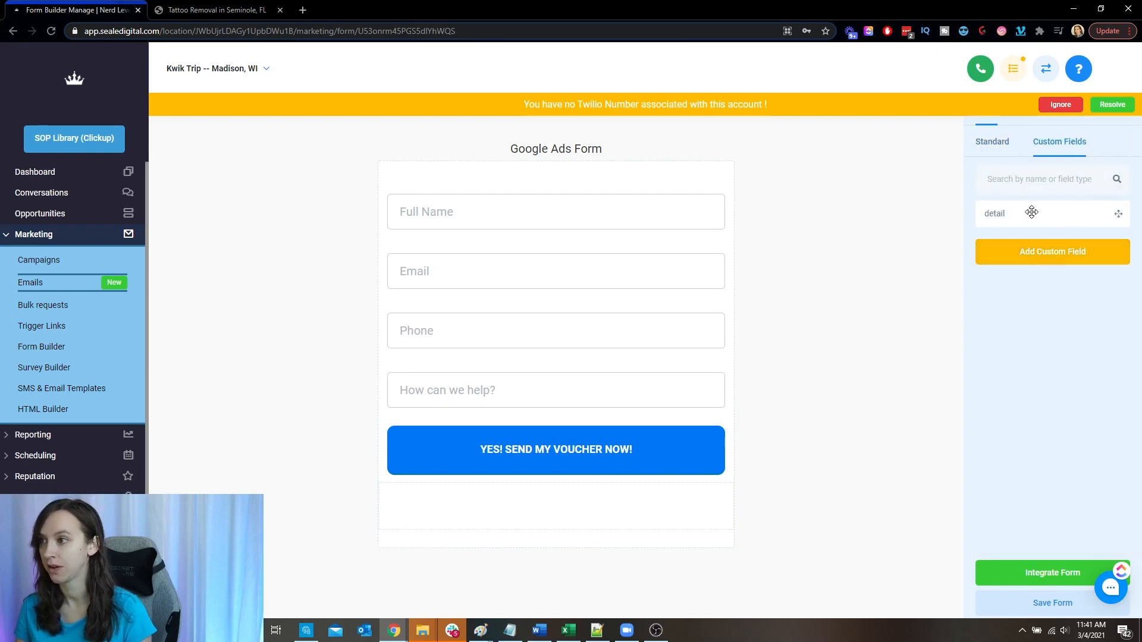
left_click(1089, 245)
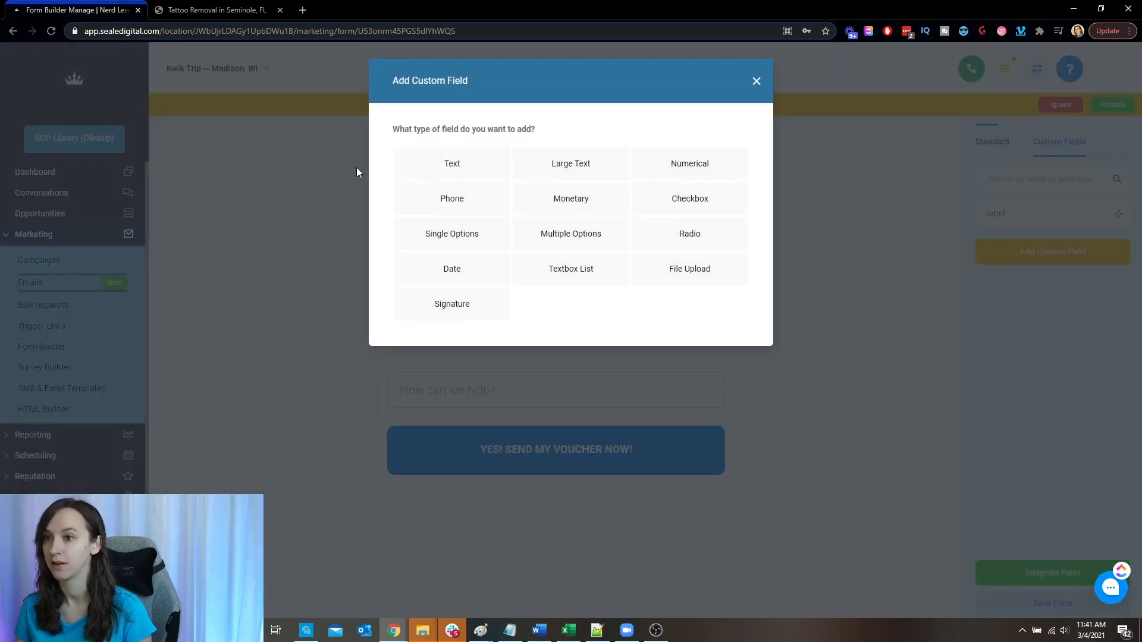
left_click(454, 168)
left_click(475, 217)
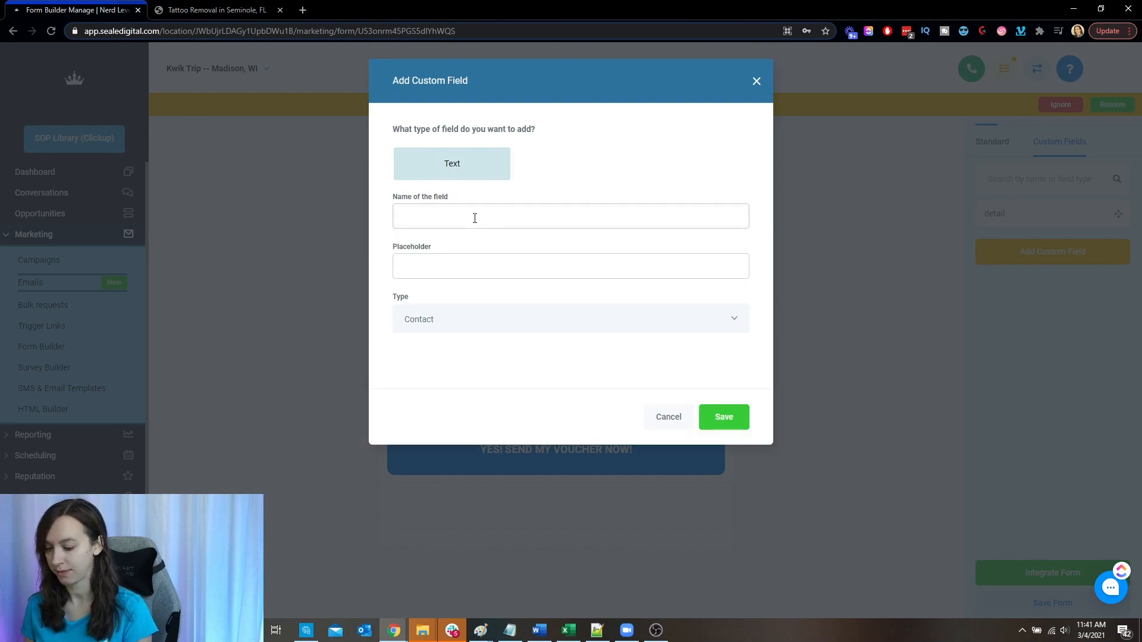
type("Detail")
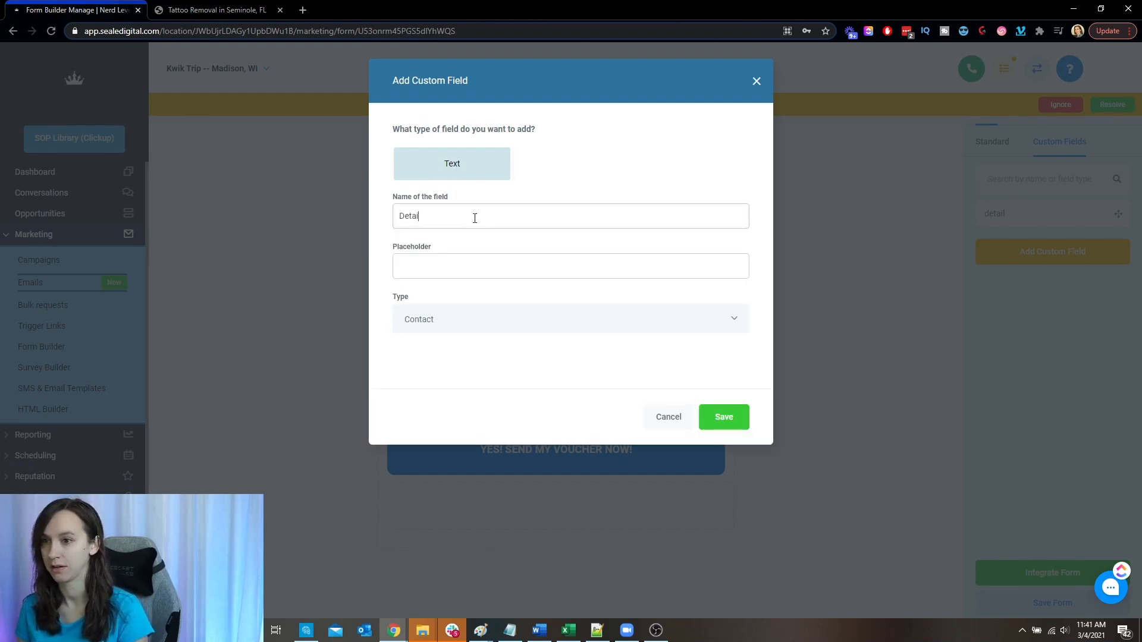
type("H")
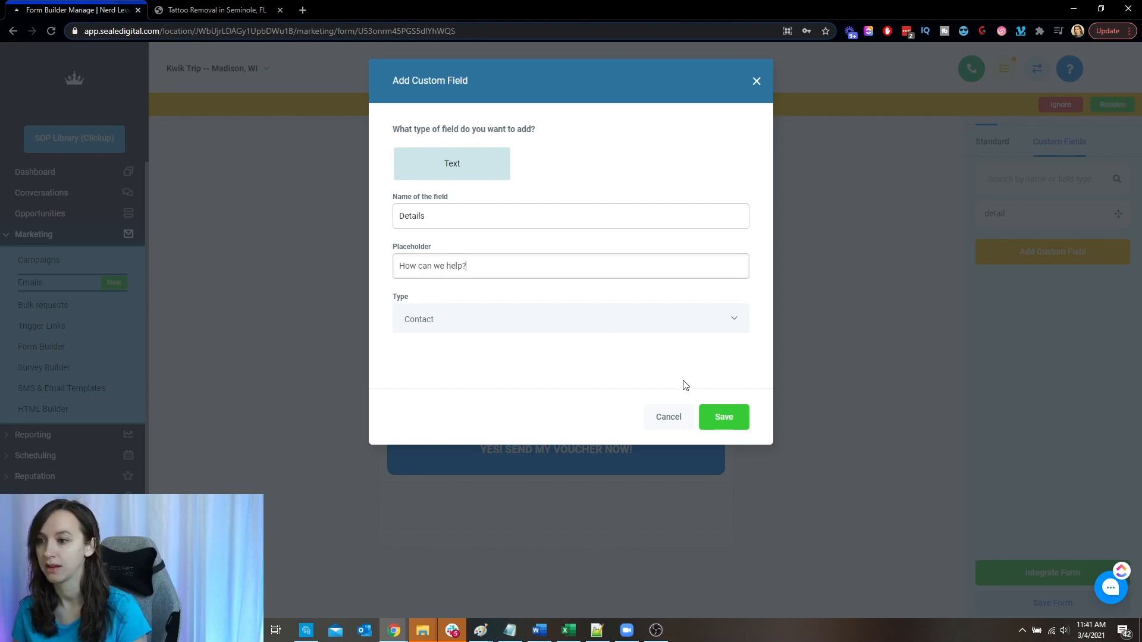
left_click(756, 81)
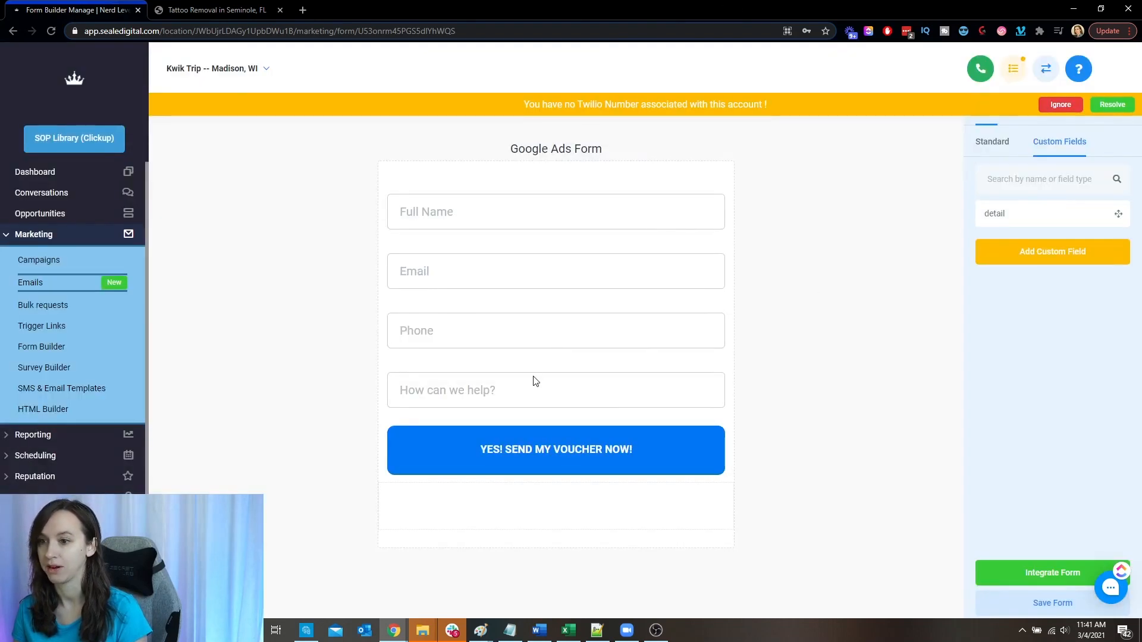
- Examine the form's submit button, its text and style settings, and the standard Button element
left_click(508, 451)
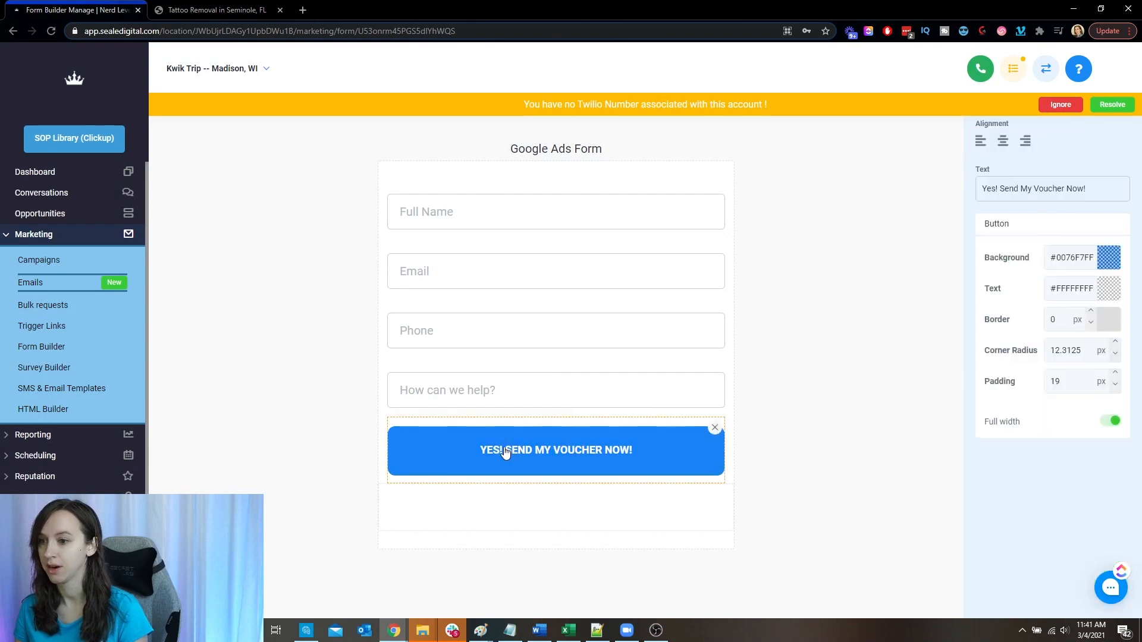
left_click(916, 241)
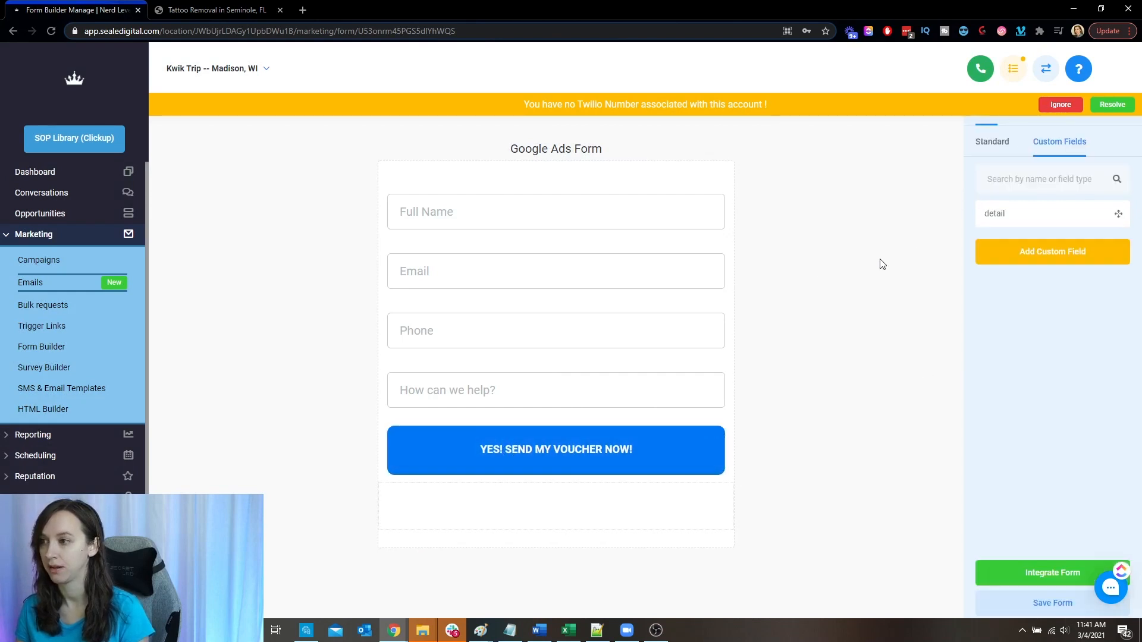
left_click(1015, 148)
scroll(1059, 345, "down", 5)
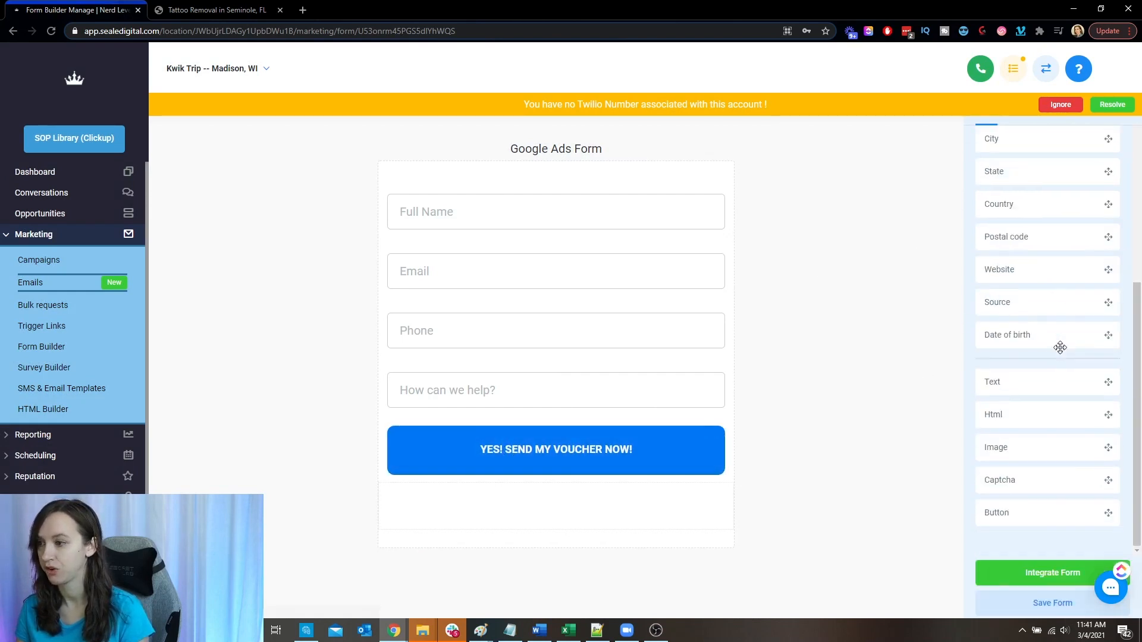
left_click_drag(1020, 512, 915, 467)
left_click(581, 464)
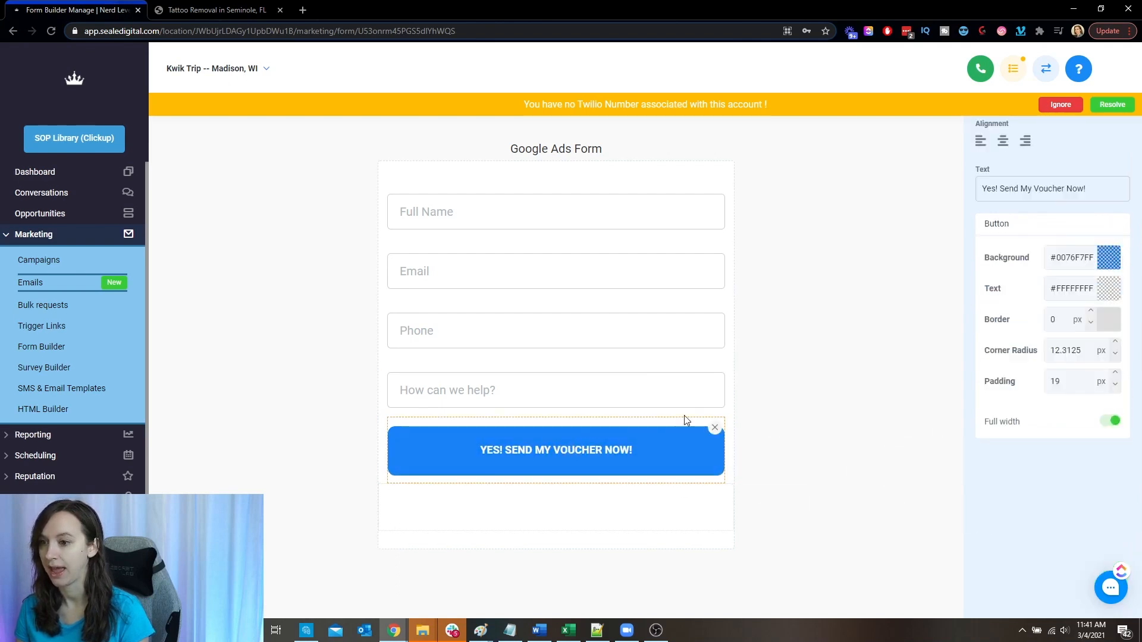
left_click_drag(1004, 190, 1078, 189)
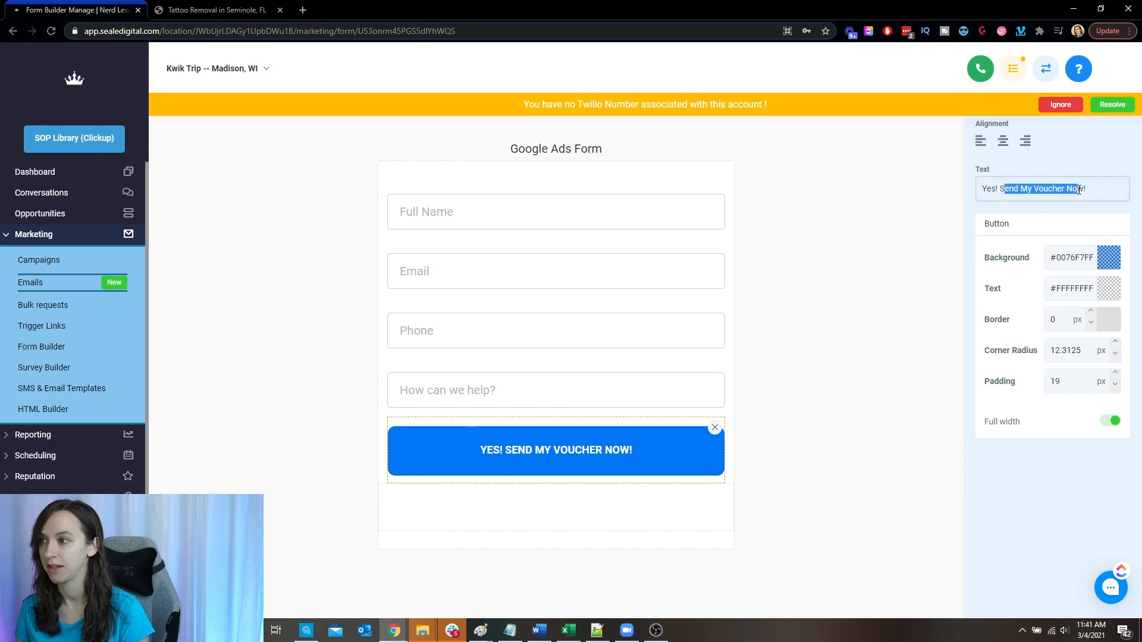
left_click(1101, 195)
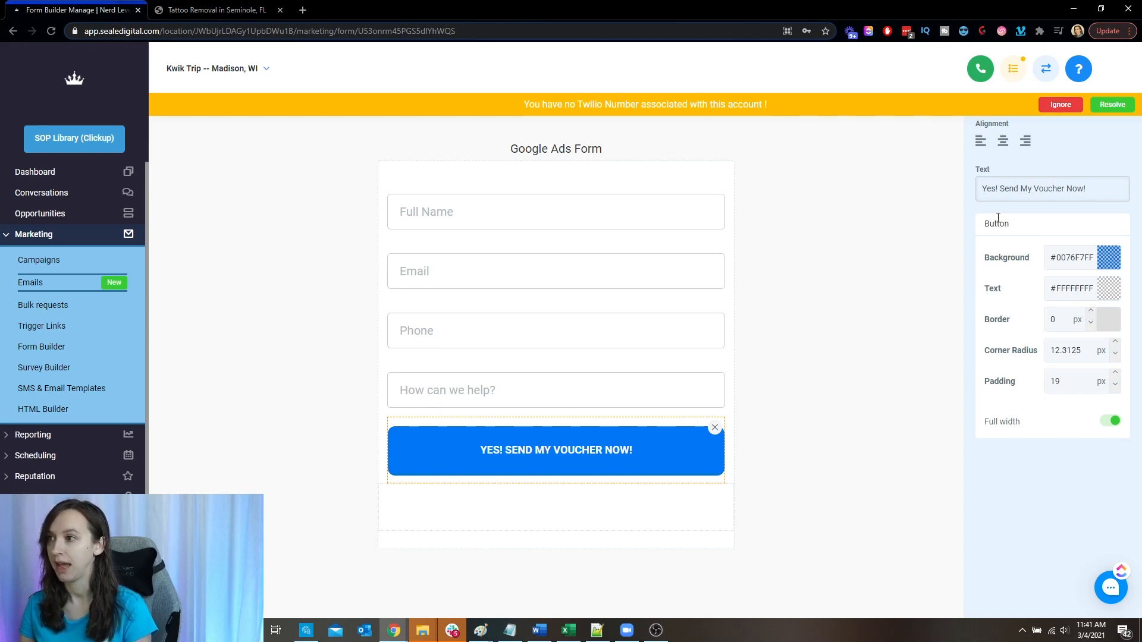
- Dismiss the missing Twilio number notice and review the form's style settings with the custom CSS box enlarged
left_click(1060, 105)
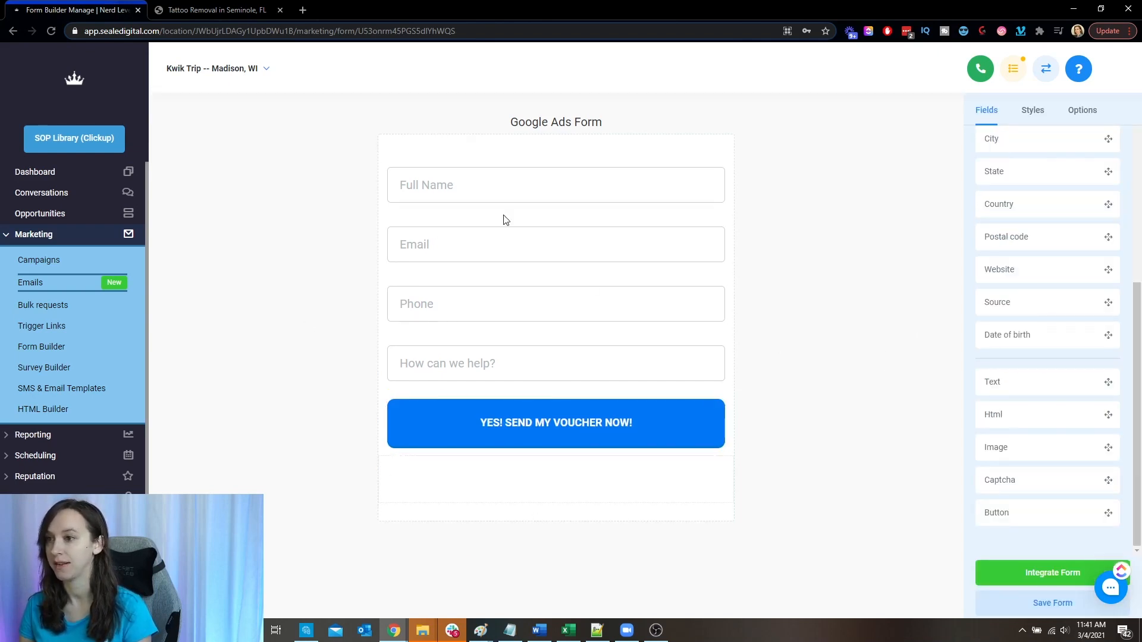
left_click(1032, 113)
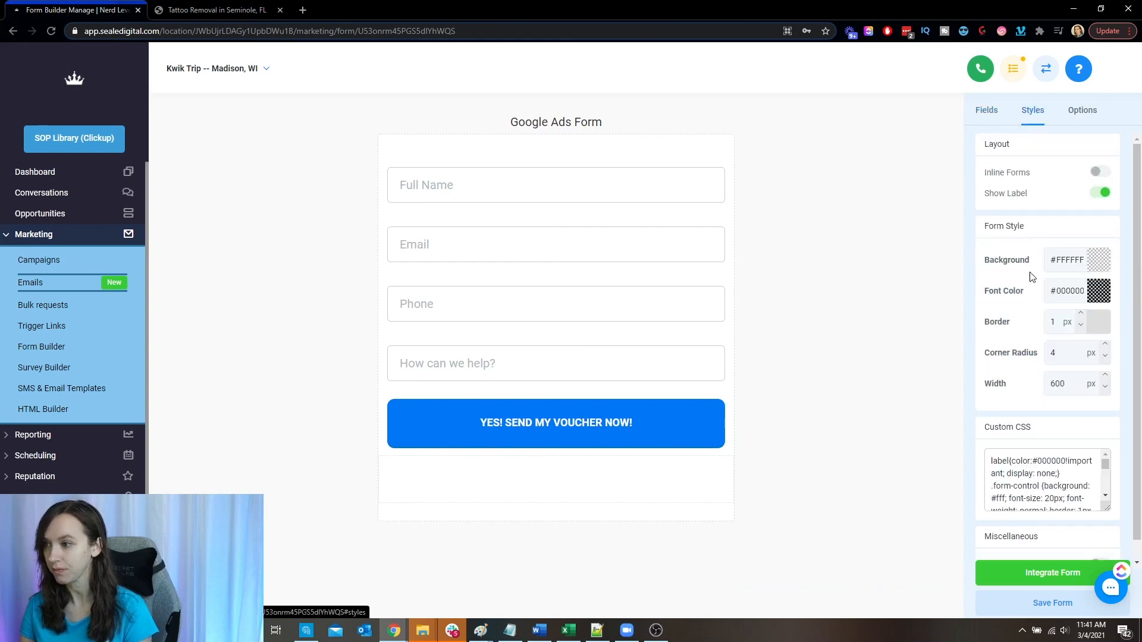
left_click_drag(1109, 510, 1107, 581)
scroll(1100, 441, "down", 2)
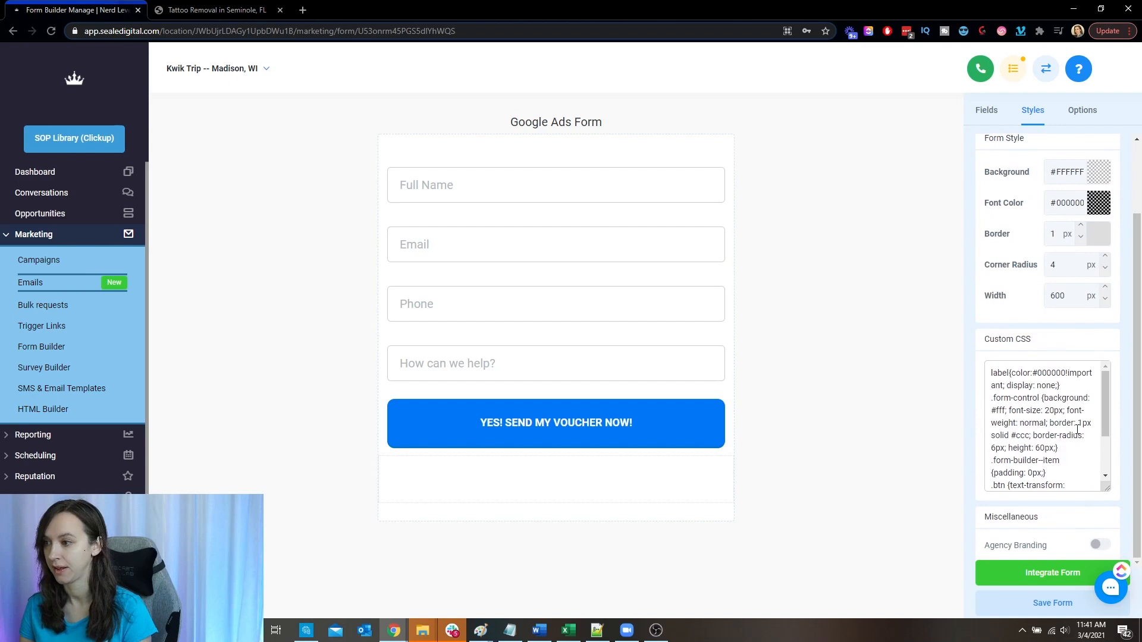
mouse_move(1108, 402)
left_mouse_down()
mouse_move(1106, 465)
mouse_move(1110, 388)
left_mouse_up()
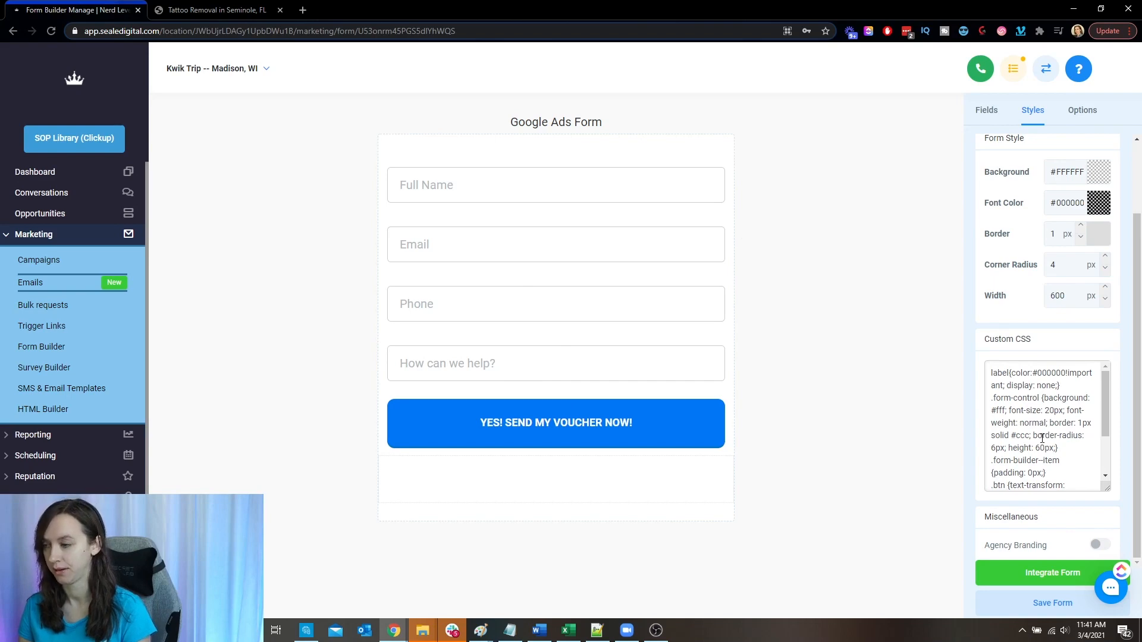
scroll(1041, 438, "up", 2)
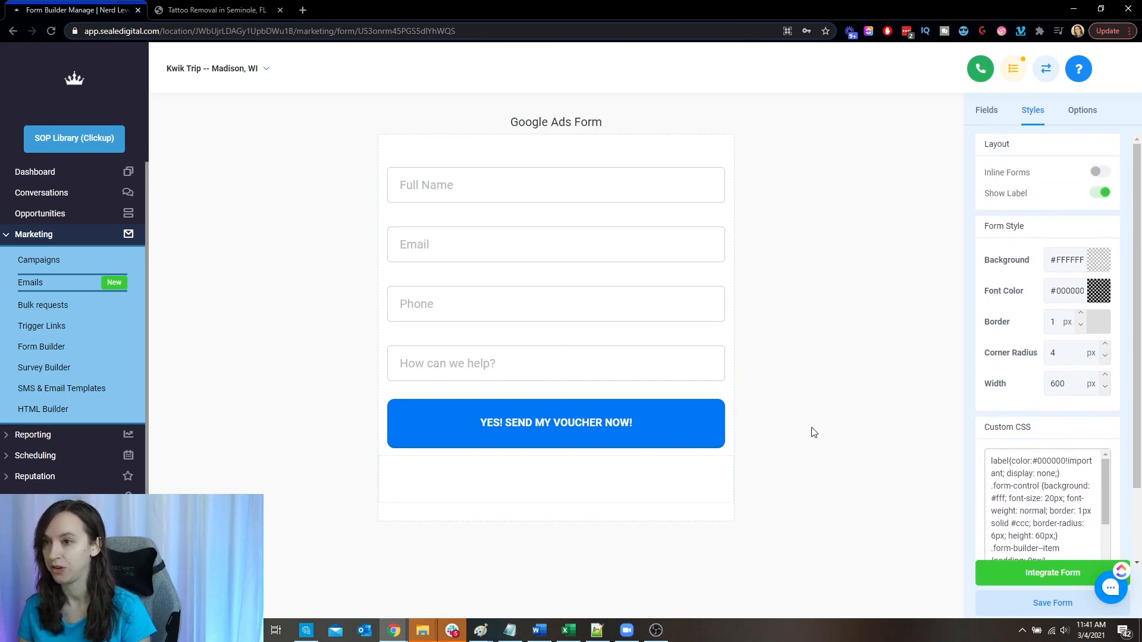
- View the iframe embed code for integrating Google Ads Form into a website
left_click(1030, 570)
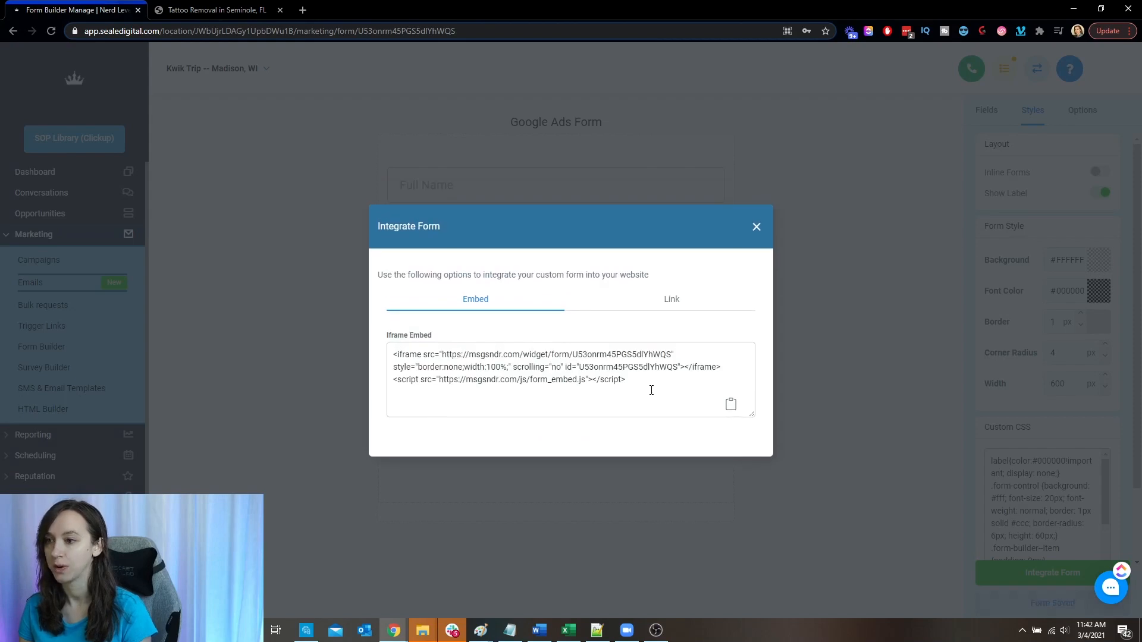
left_click(756, 226)
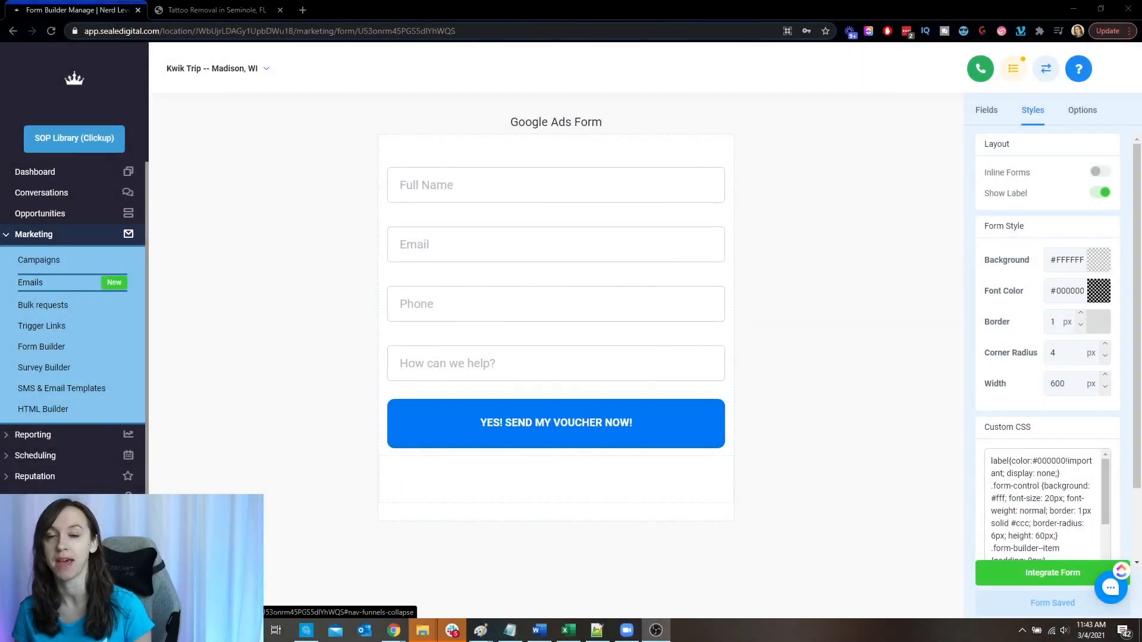
- Create a new funnel named Google Ads Optin in the Funnels area
left_click(56, 517)
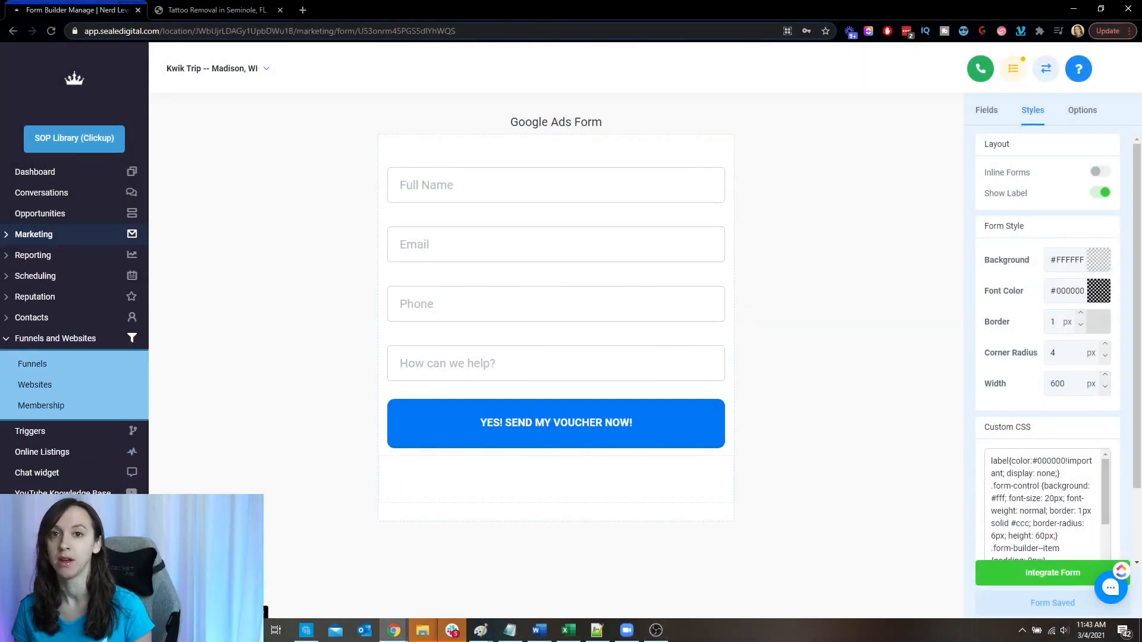
left_click(37, 364)
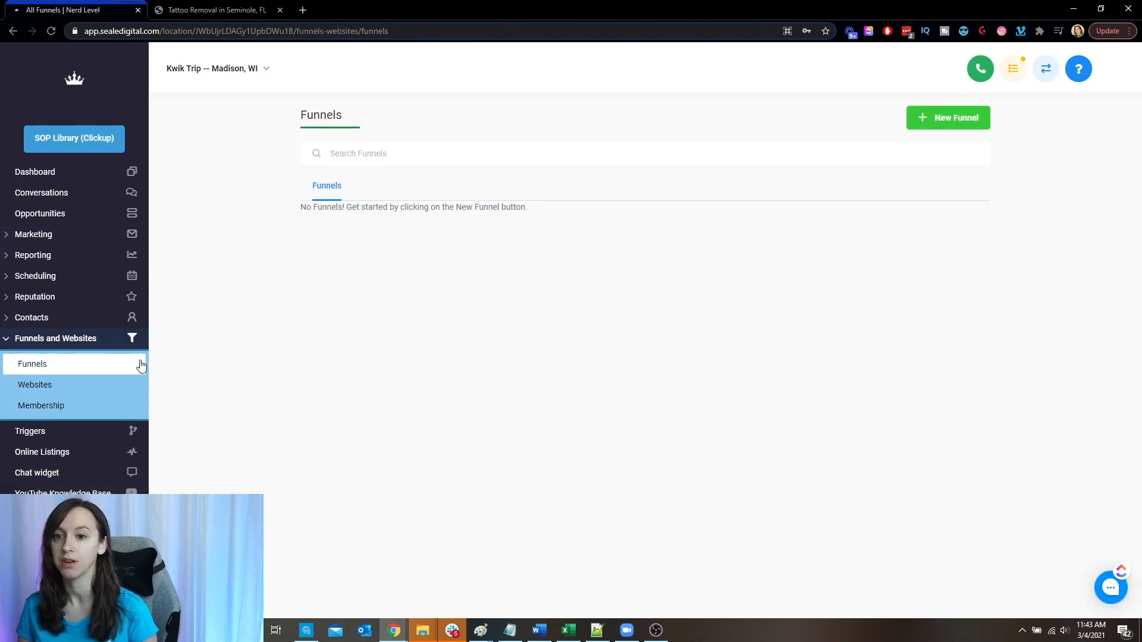
left_click(948, 116)
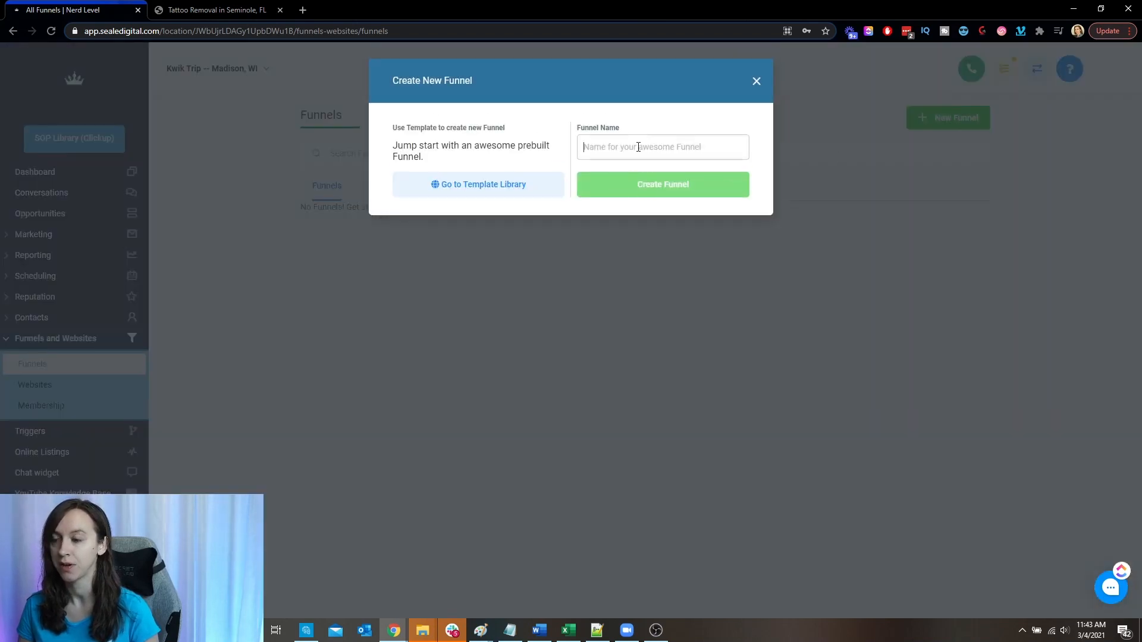
left_click(638, 147)
type("Google Ads")
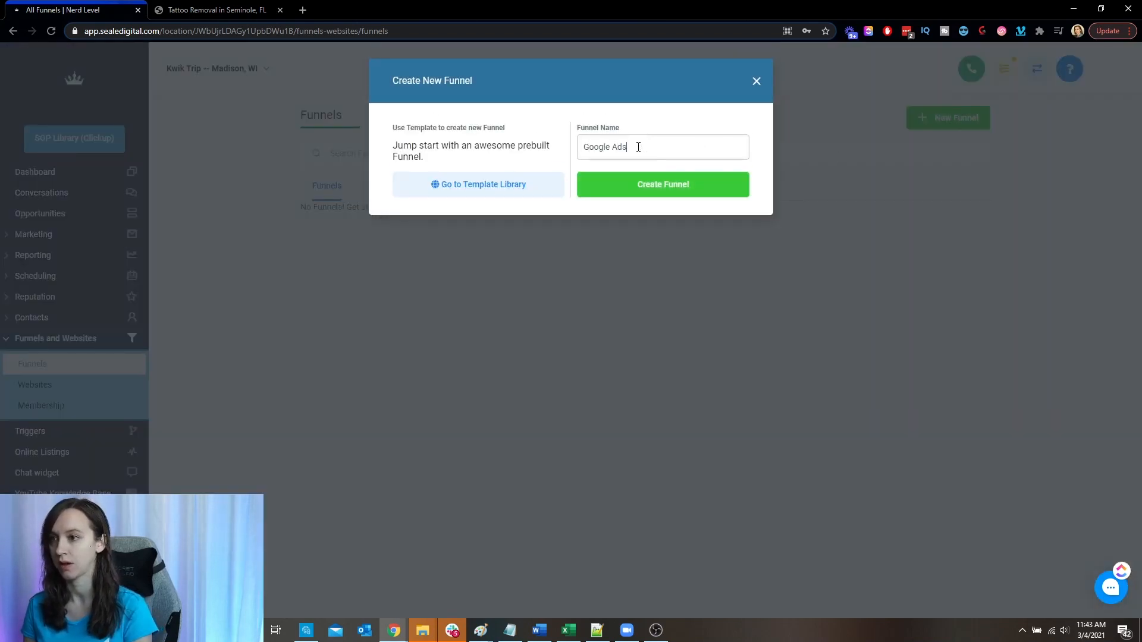
type(" Optin")
left_click(640, 189)
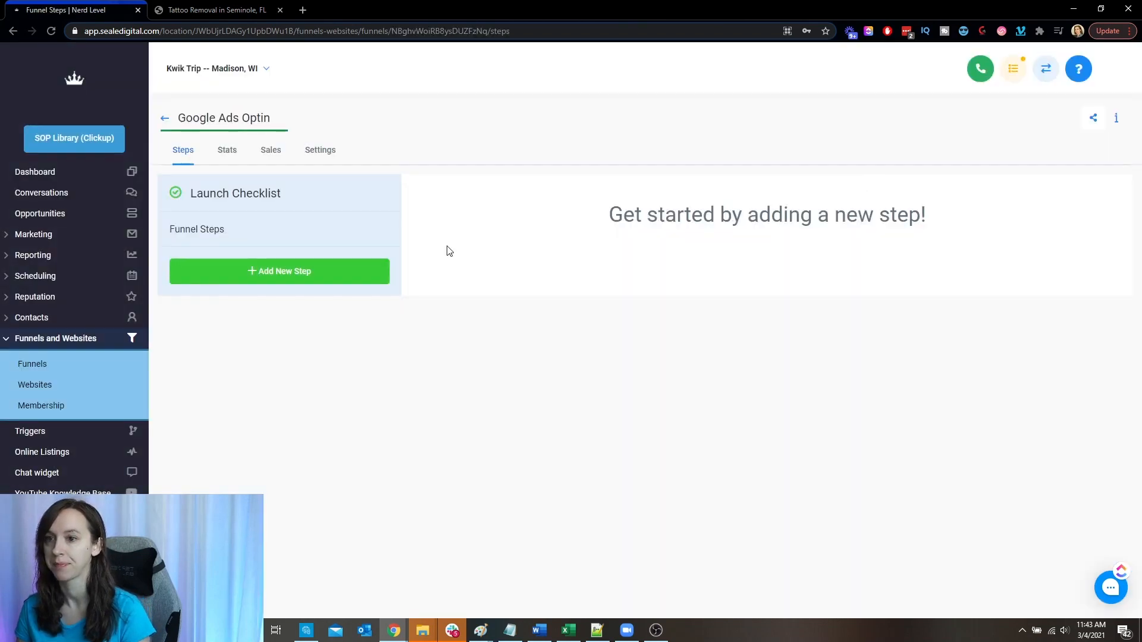
- Add a funnel step named Optin to the Google Ads Optin funnel and open its page for editing
left_click(238, 273)
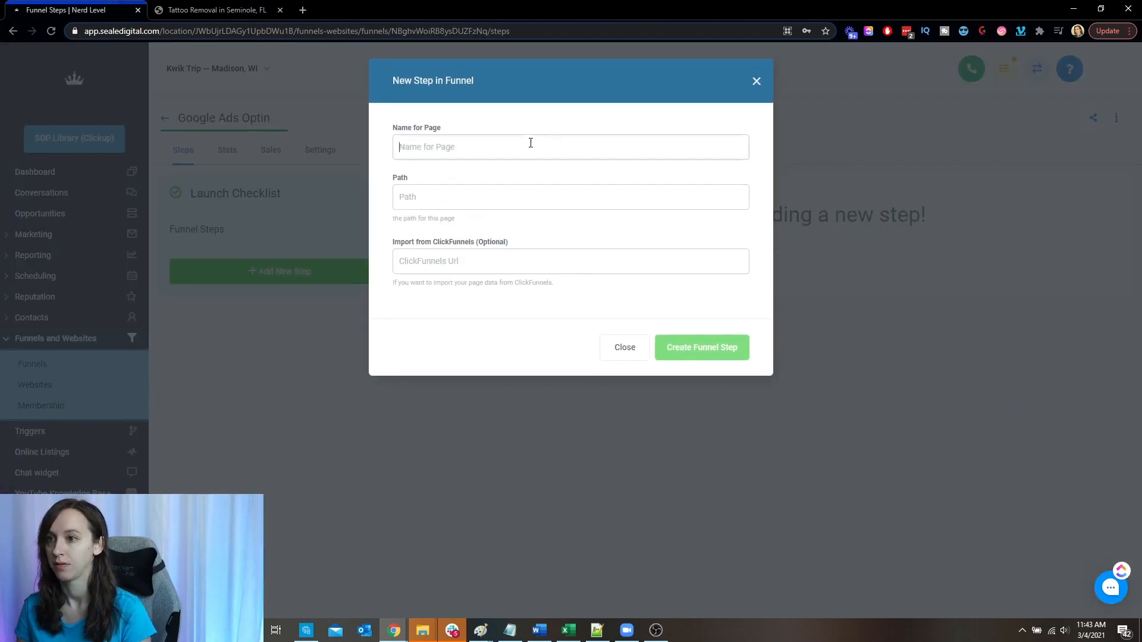
type("Optin")
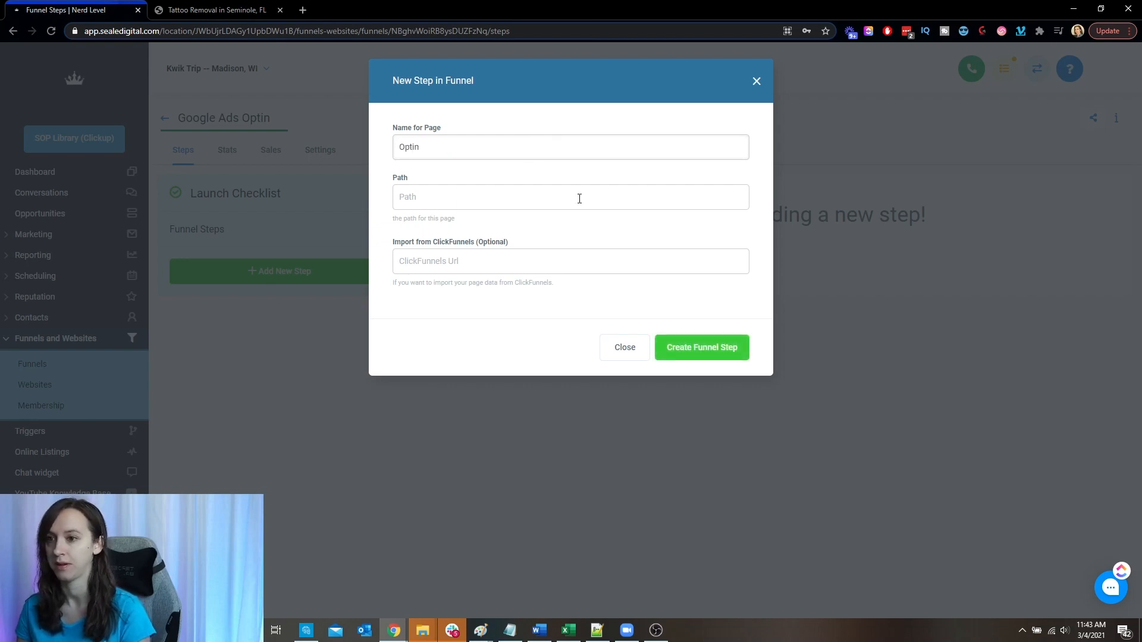
left_click(720, 348)
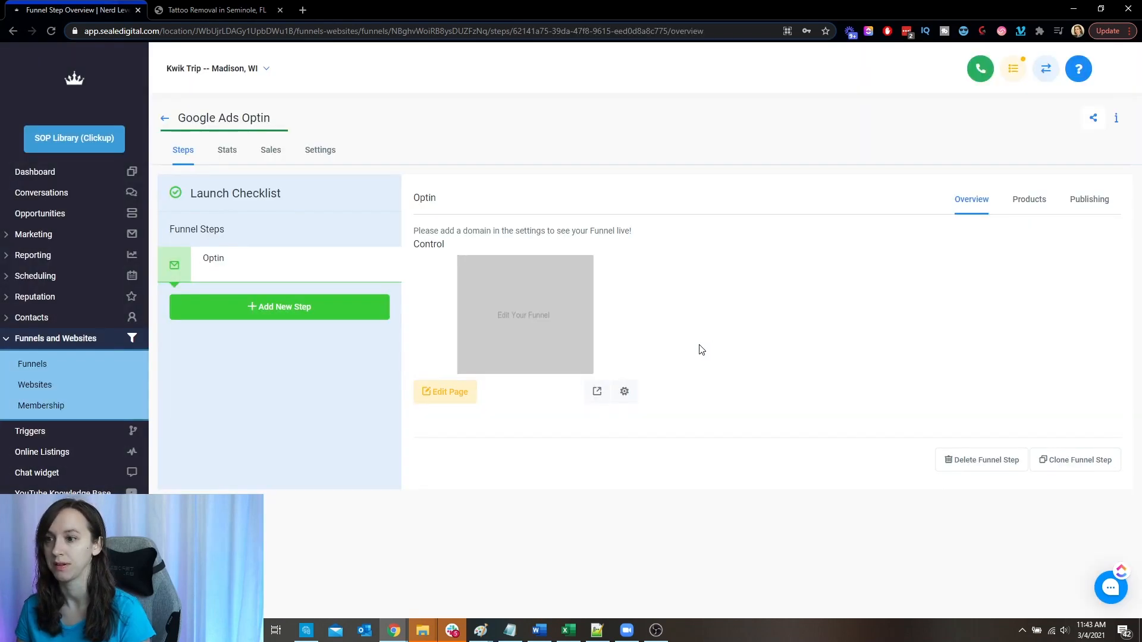
left_click(470, 390)
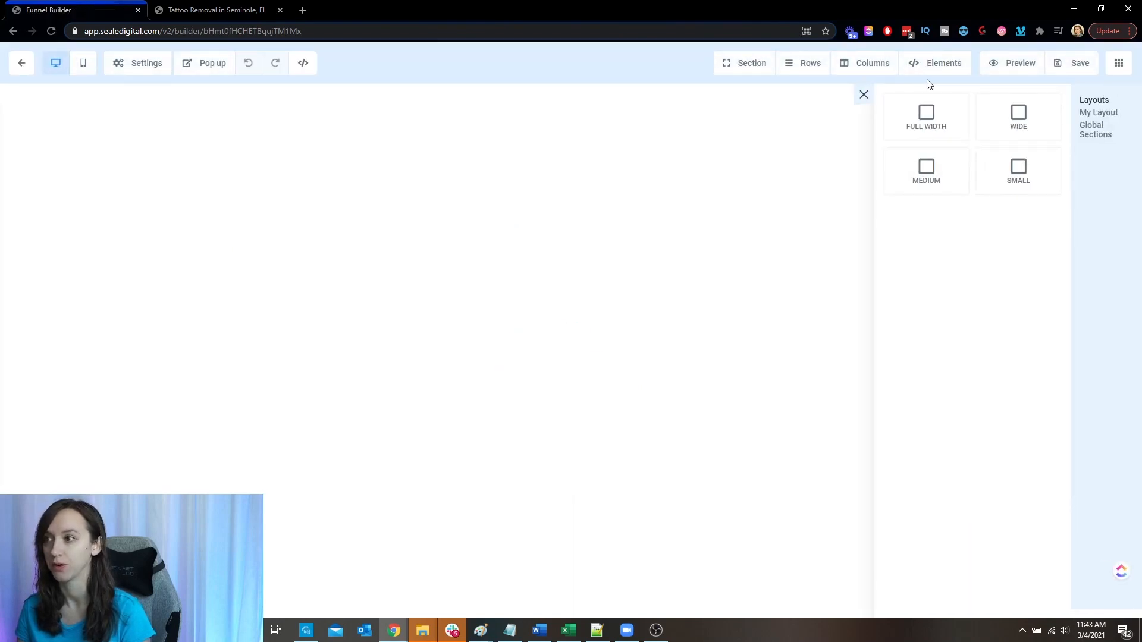
- Add a full-width section to the blank page, with a one-column row containing a headline
left_click_drag(926, 114, 779, 119)
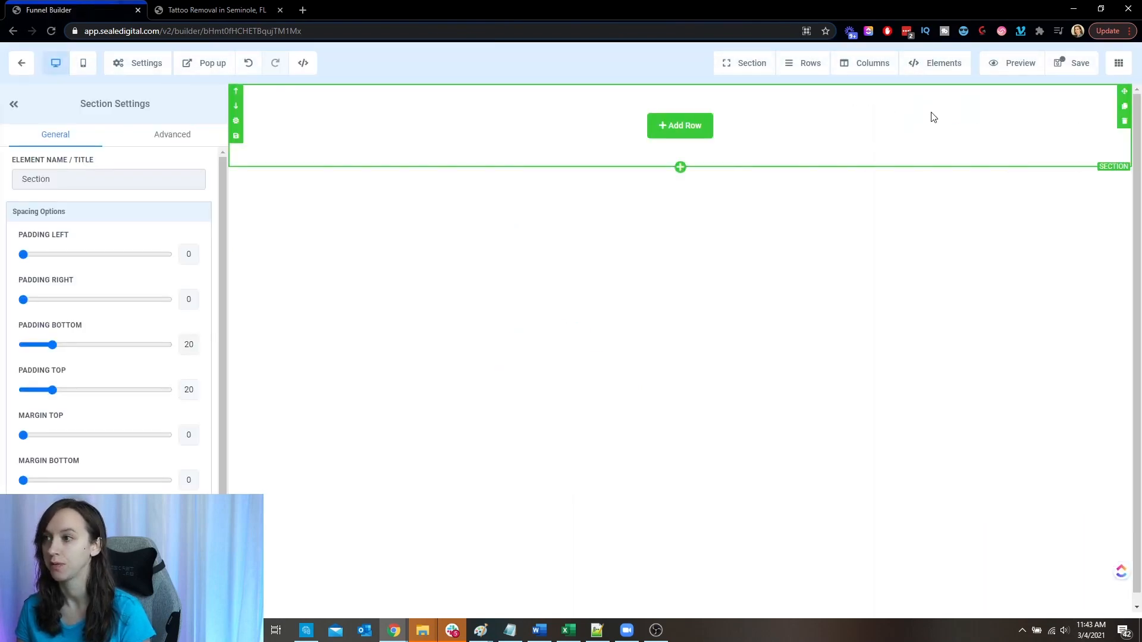
left_click(679, 127)
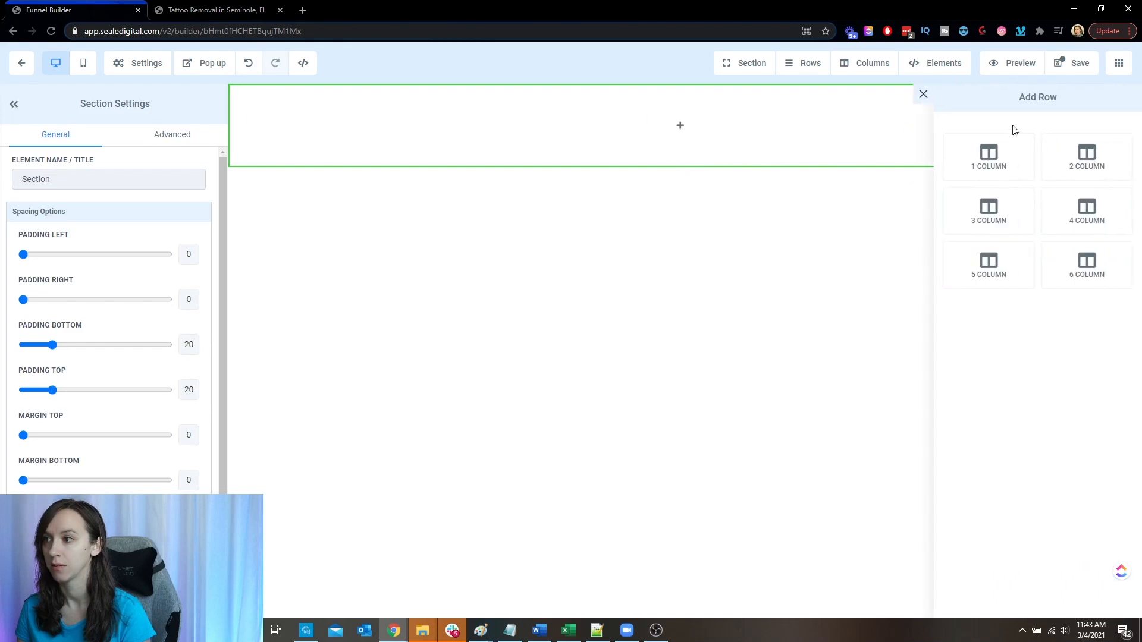
left_click(990, 153)
left_click(677, 144)
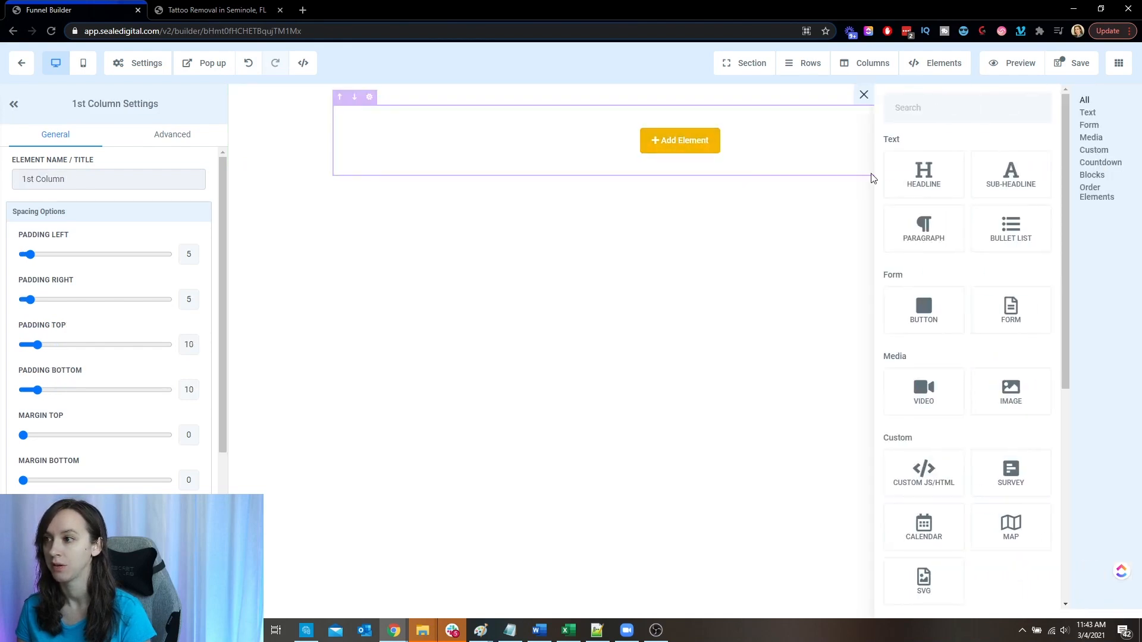
left_click(922, 174)
- Insert a second full-width section below the headline, using the top of the tattoo removal landing page as the layout reference
left_click(218, 10)
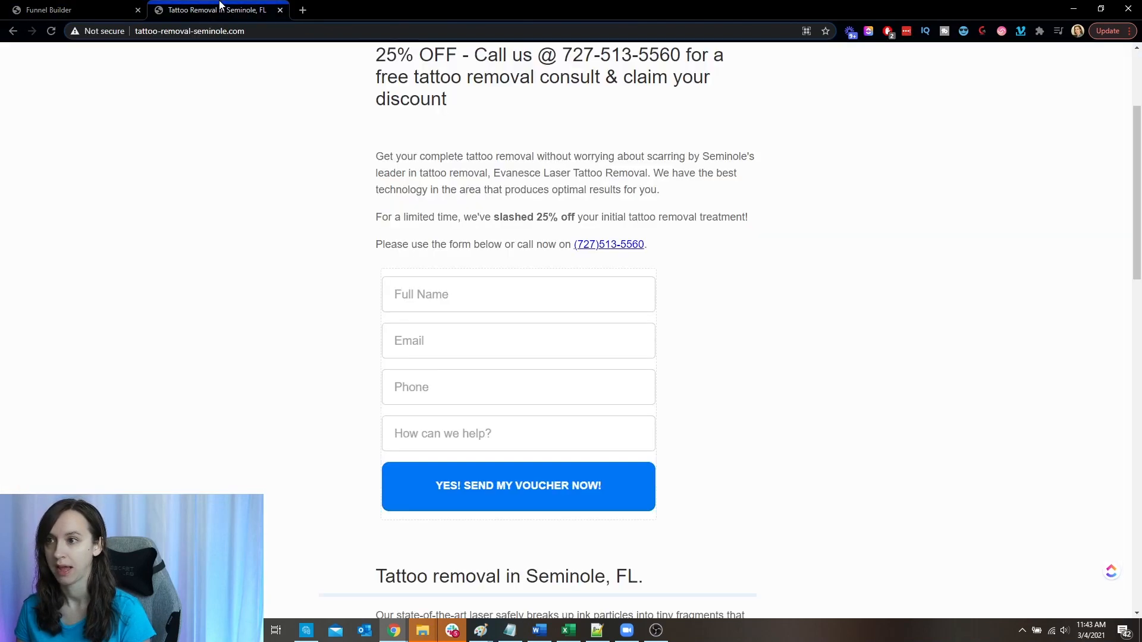
scroll(270, 173, "up", 3)
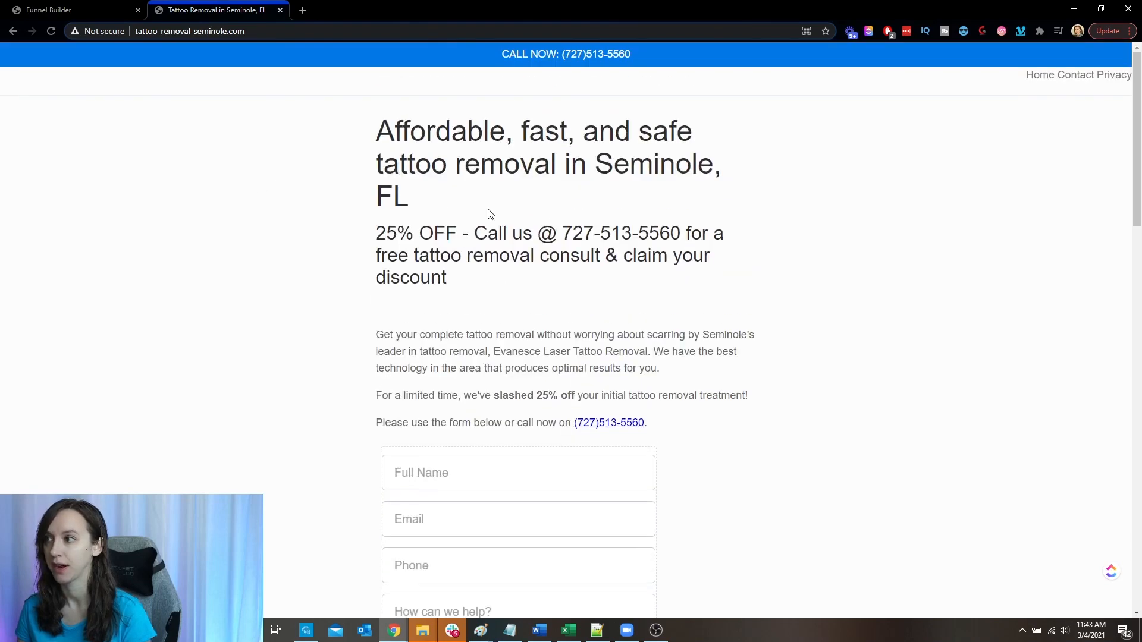
left_click(53, 9)
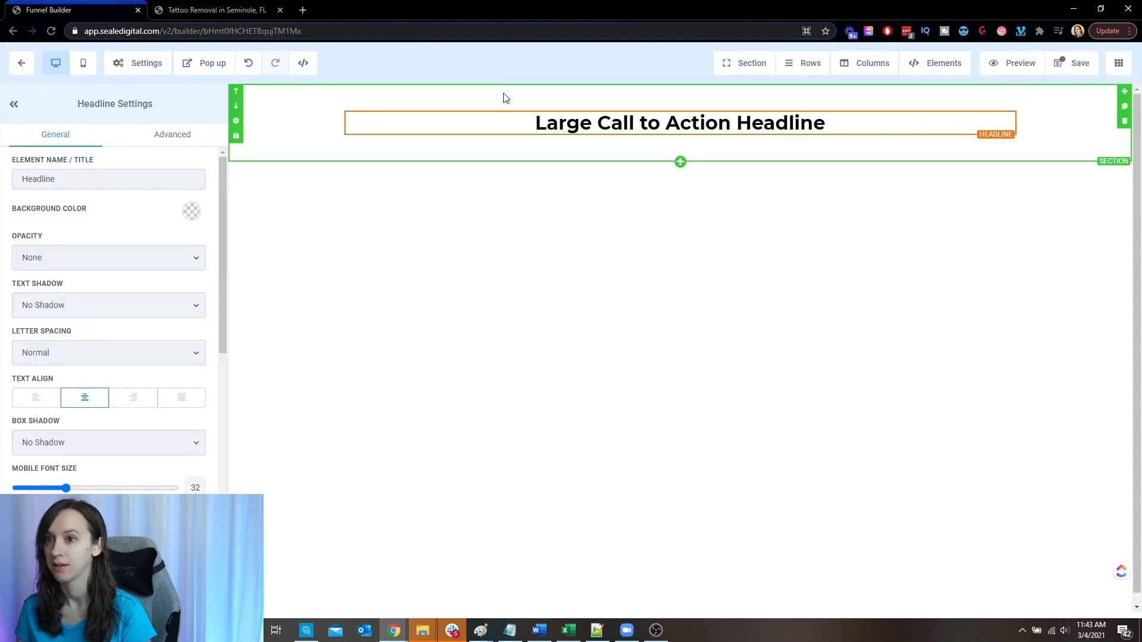
left_click(679, 162)
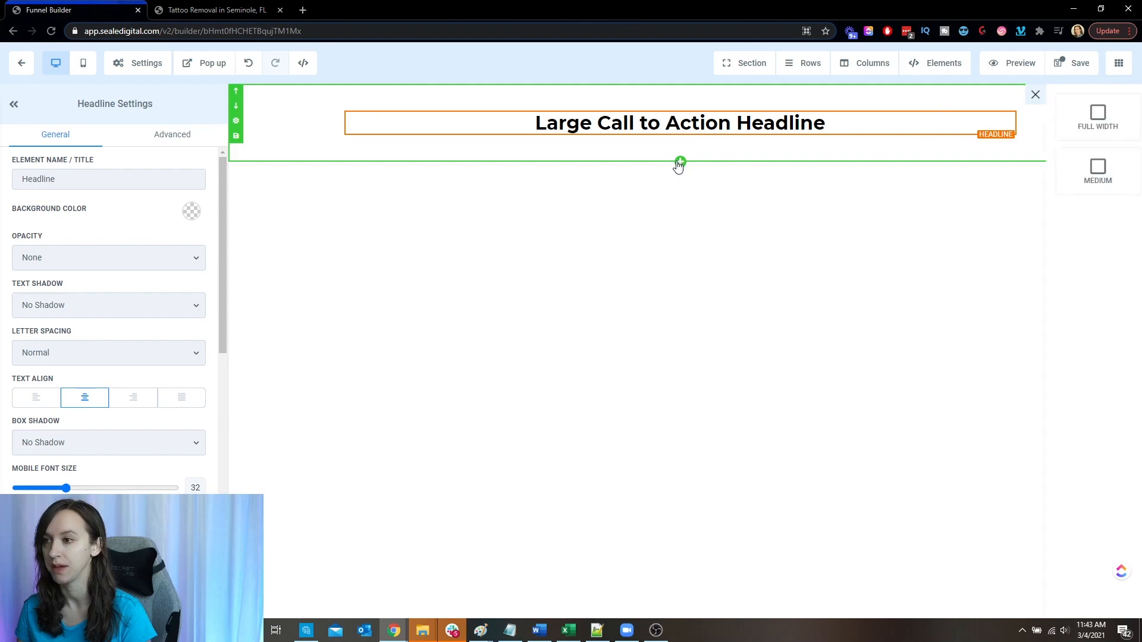
left_click(920, 127)
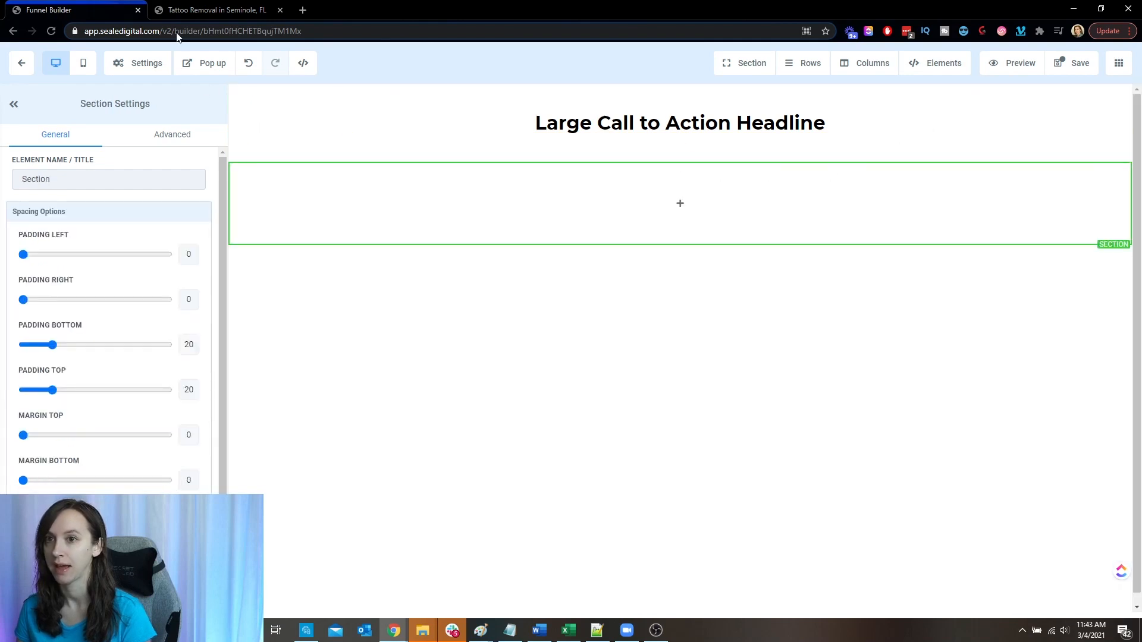
left_click(205, 7)
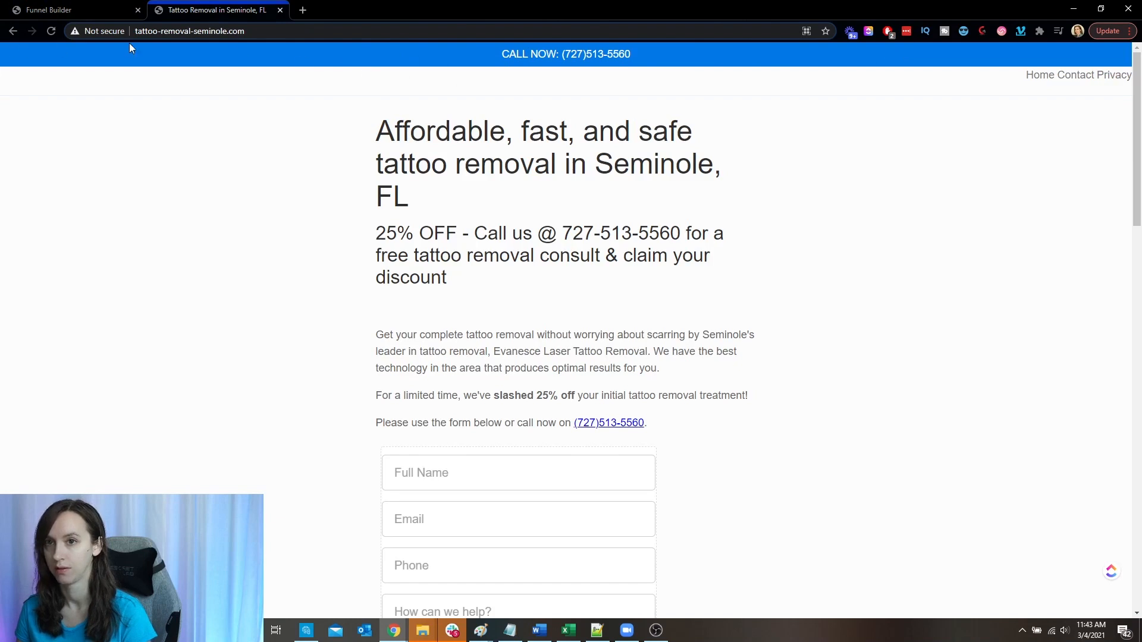
left_click(65, 10)
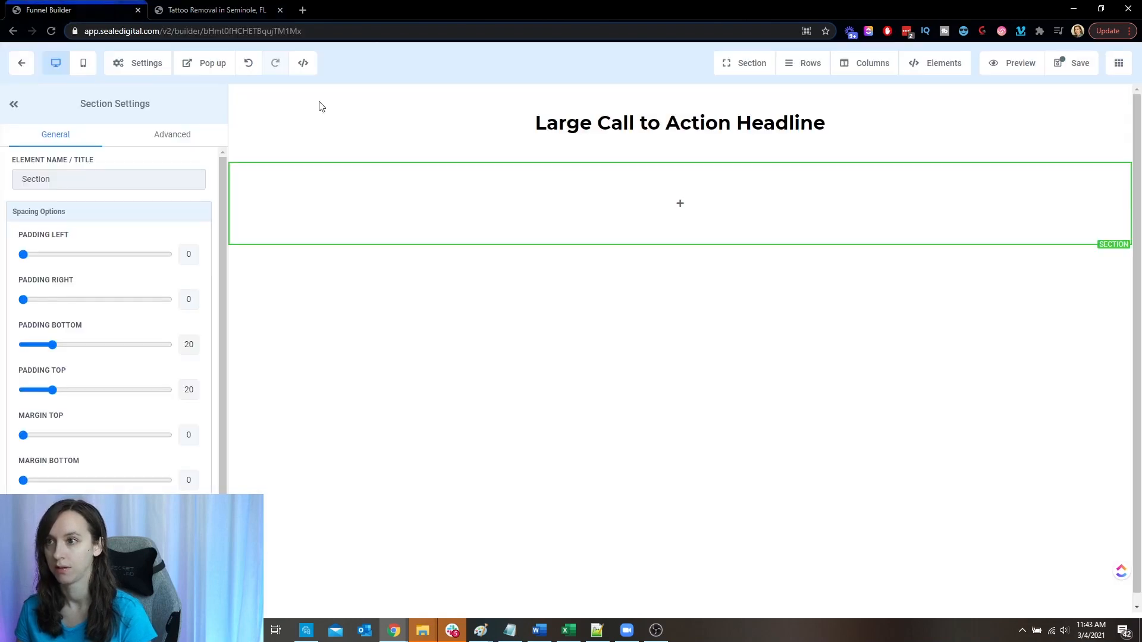
- Replace the top headline's text with "CALL NOW!" followed by the business phone number, and select the number
left_click(681, 132)
key("ctrl+a")
type("CALL N")
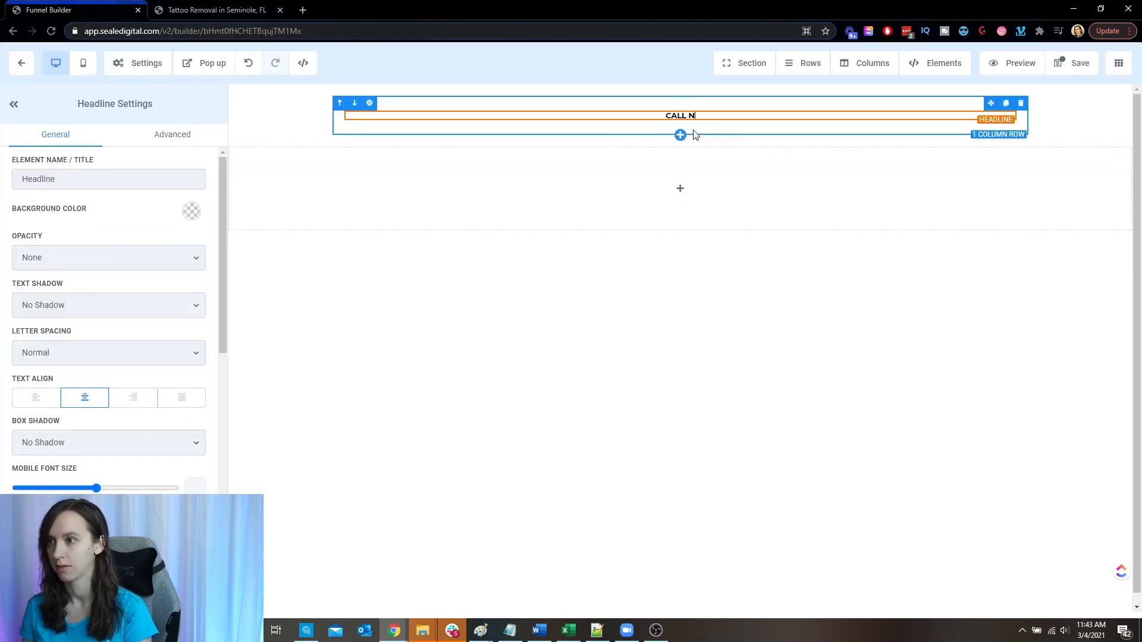
type("OW! 888-888-8888")
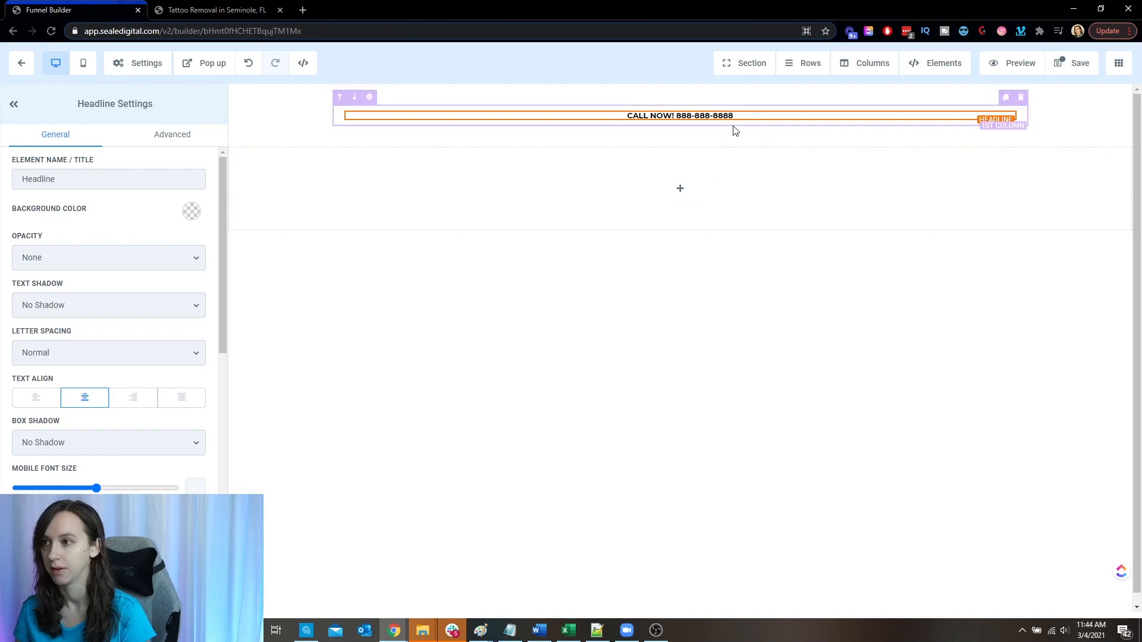
left_click_drag(729, 114, 677, 116)
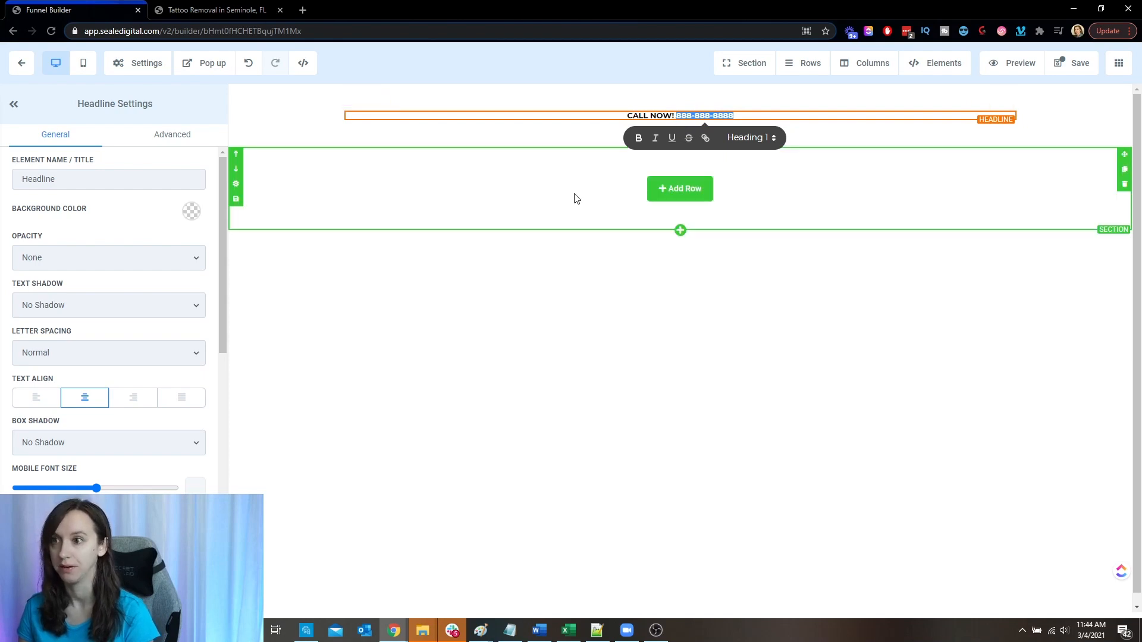
- Add a one-column row with a headline to the second section, checking the tattoo removal page for reference
left_click(678, 200)
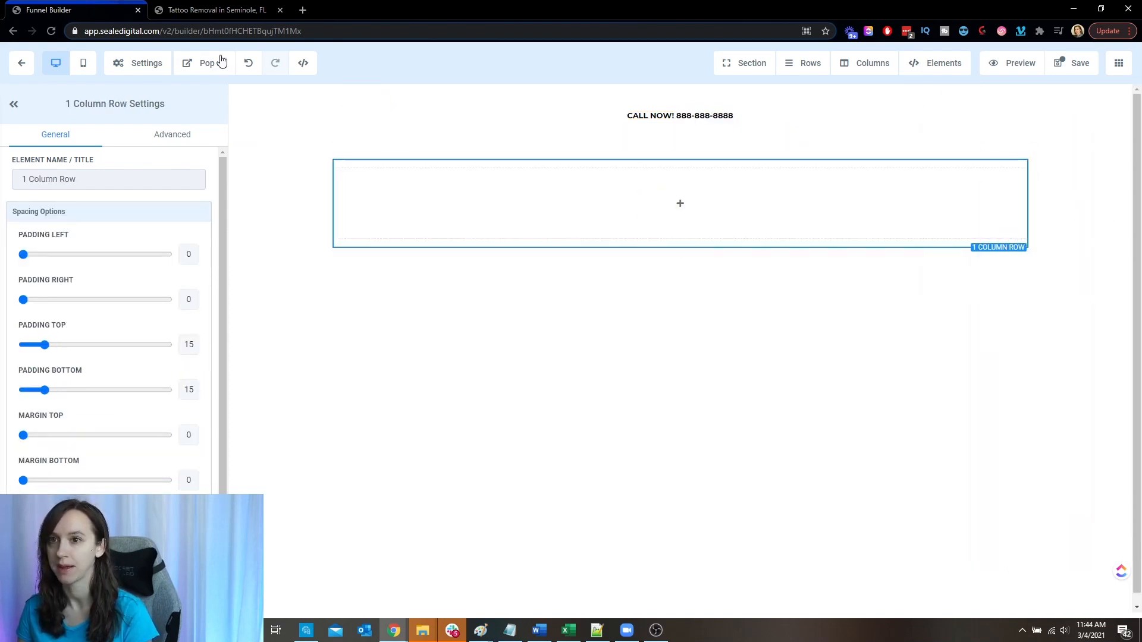
left_click(229, 4)
left_click(48, 10)
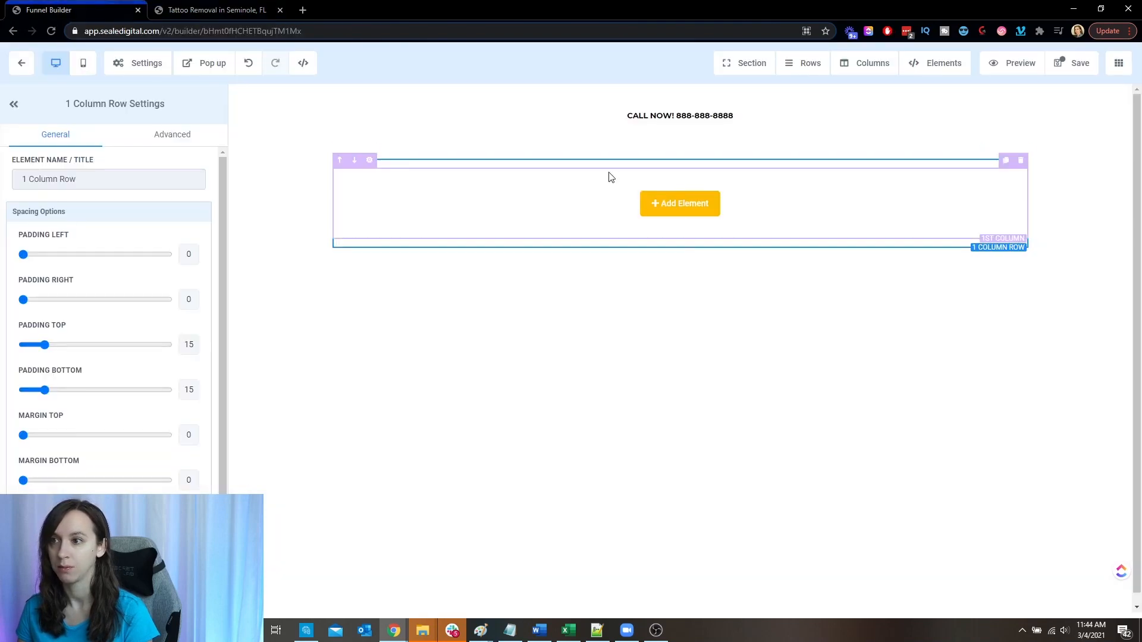
left_click(694, 209)
left_click(945, 172)
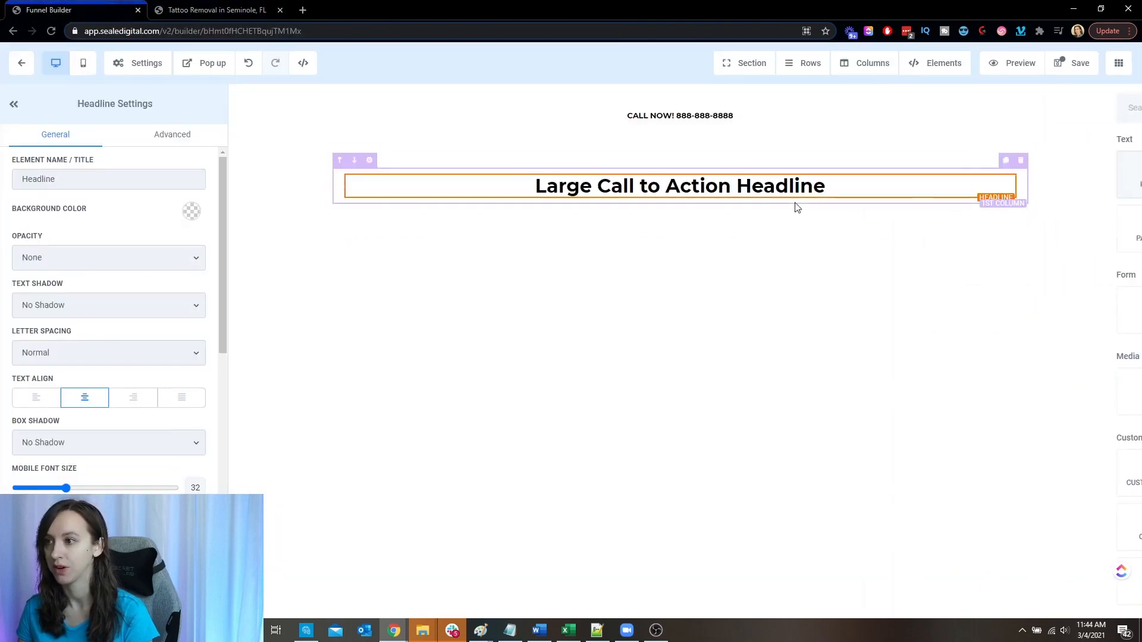
- Change the second section's headline text to "Affordable daycare in New York City!"
triple_click(760, 187)
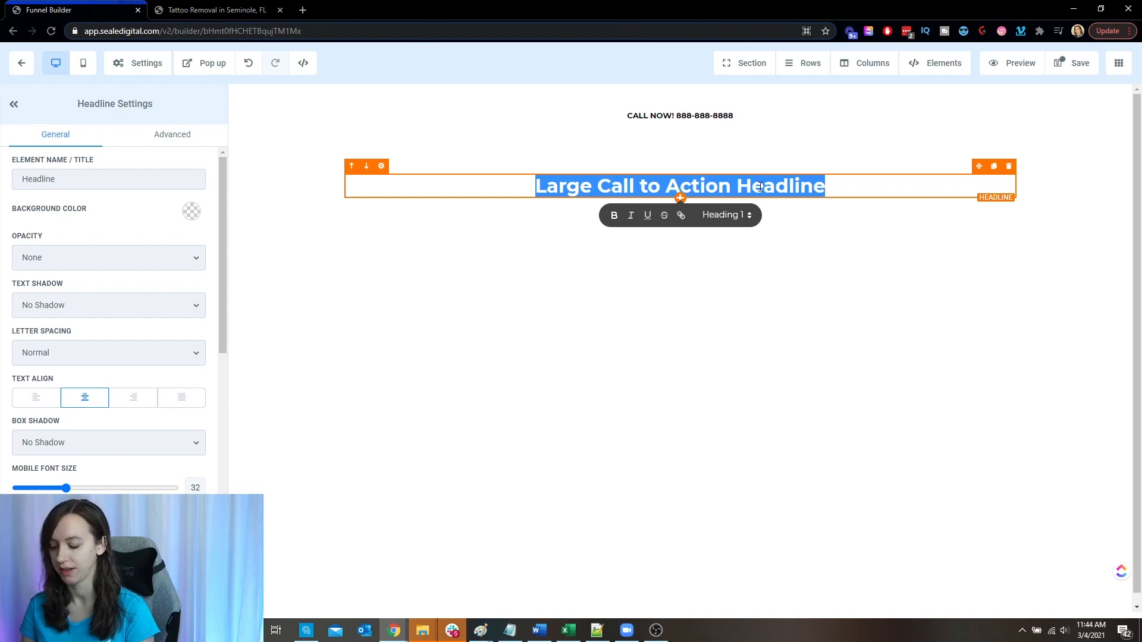
type("Affordabl")
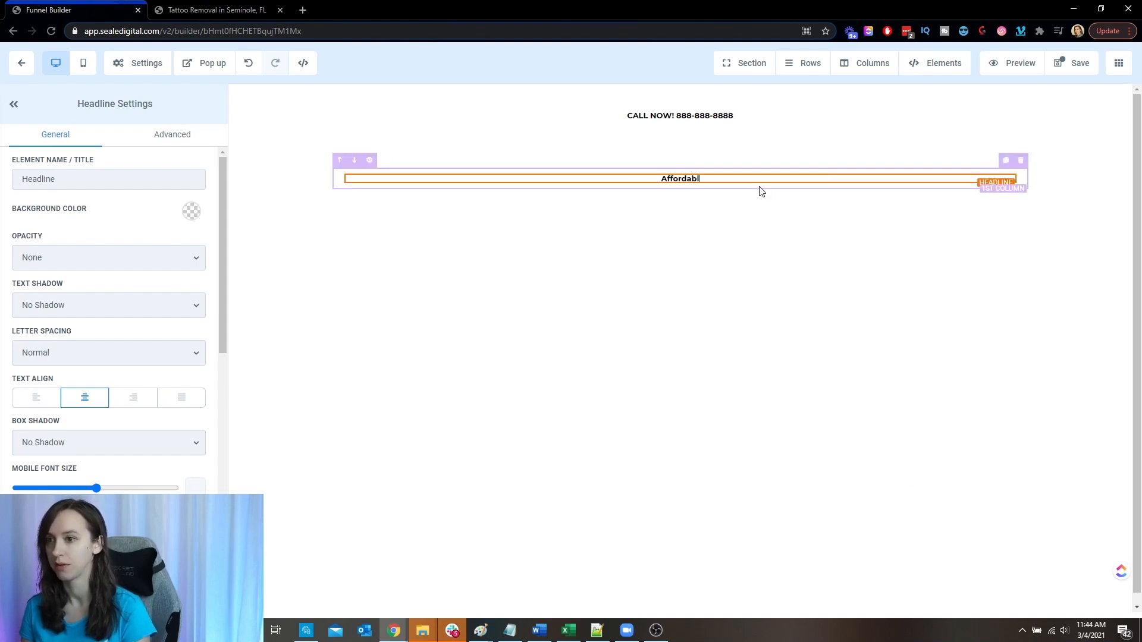
type("e daycare in Ner")
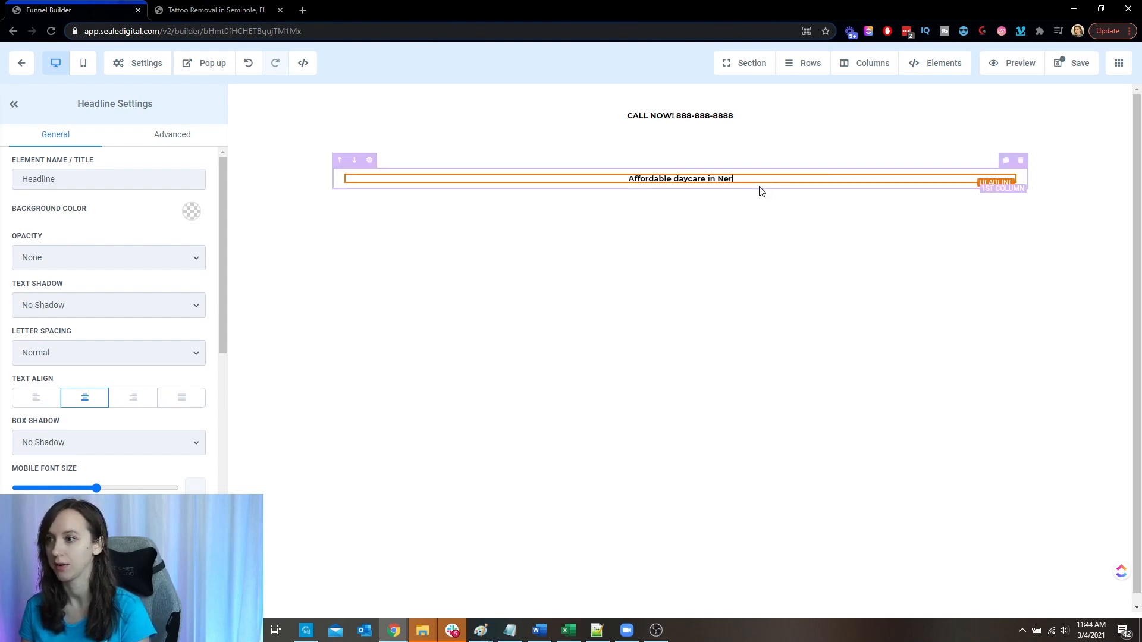
key("BackSpace")
type("w York City!")
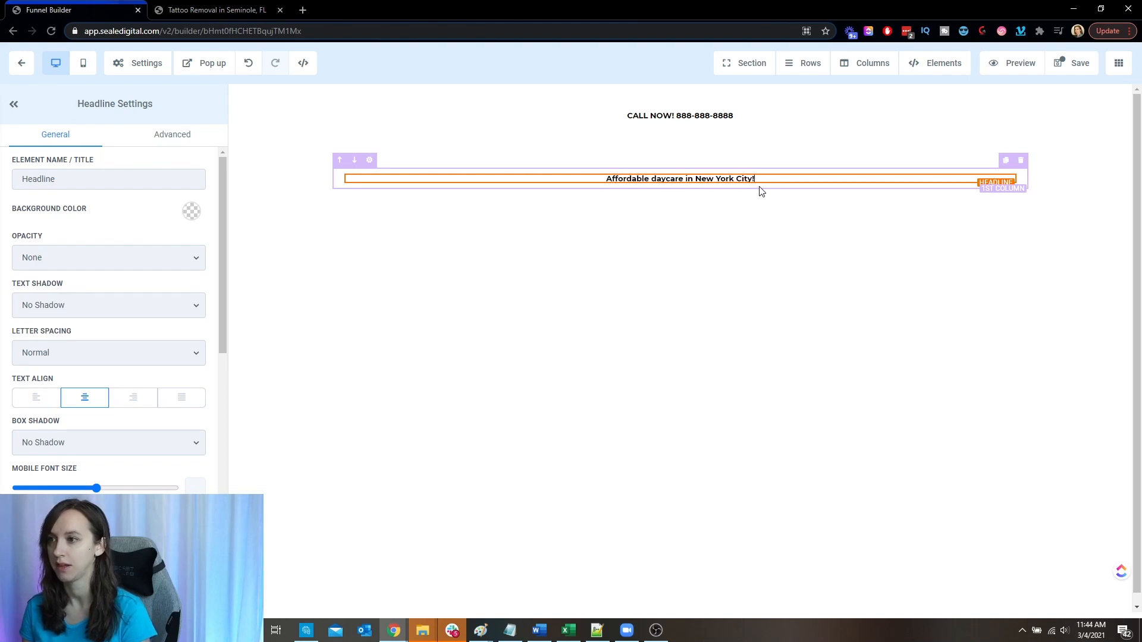
- Set the desktop font size of the daycare headline to 47
key("ctrl+a")
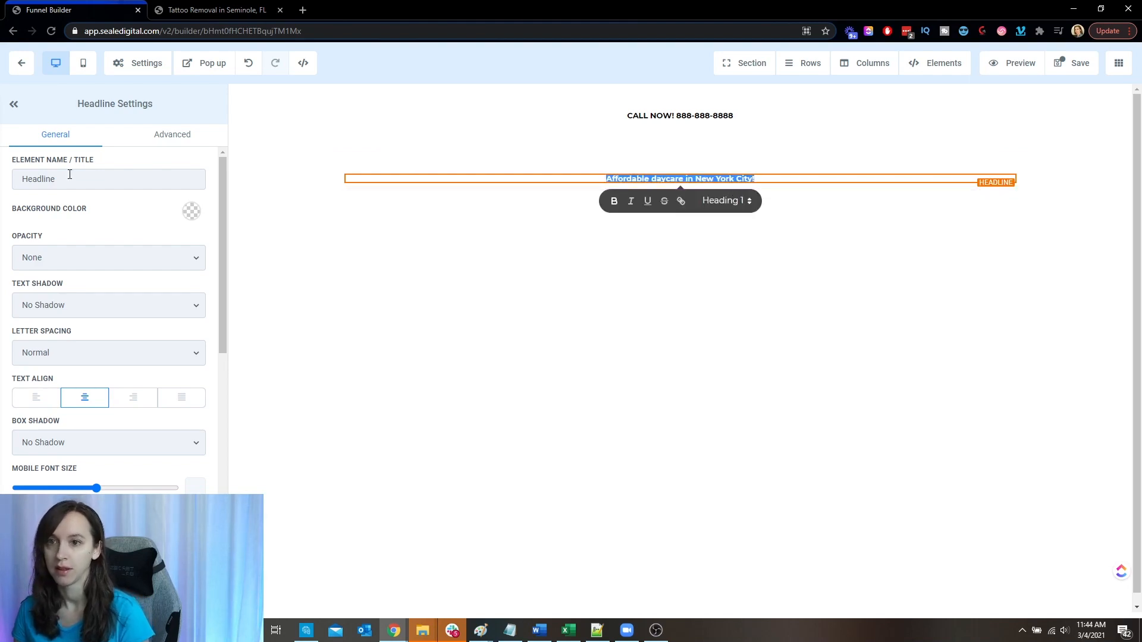
scroll(113, 354, "down", 4)
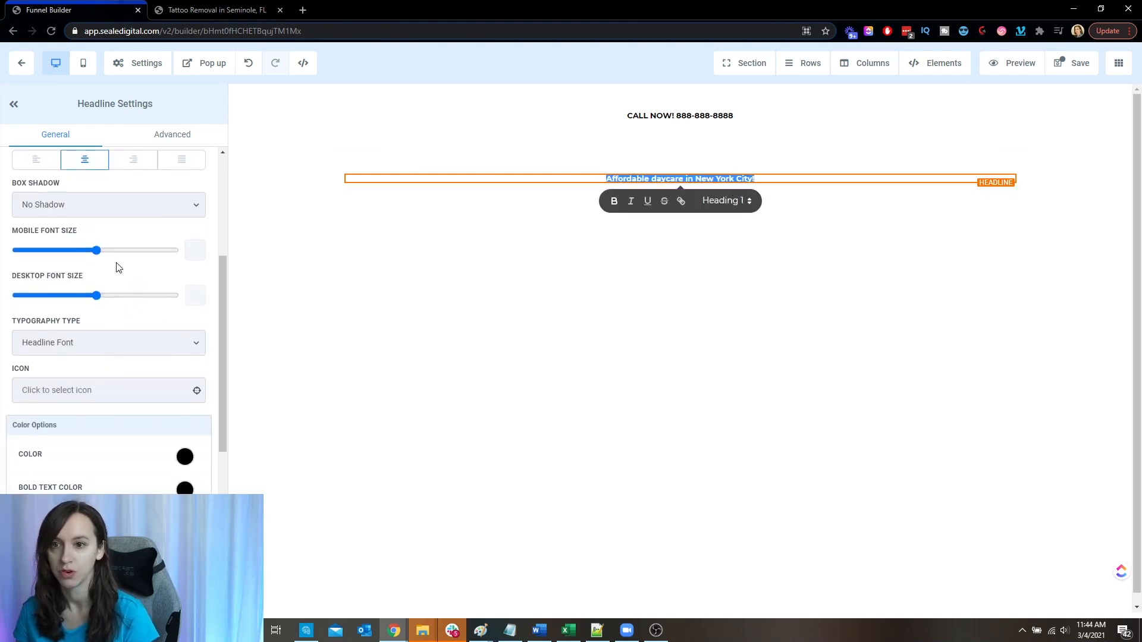
mouse_move(96, 295)
left_mouse_down()
mouse_move(116, 297)
mouse_move(80, 302)
mouse_move(91, 311)
left_mouse_up()
left_click(629, 320)
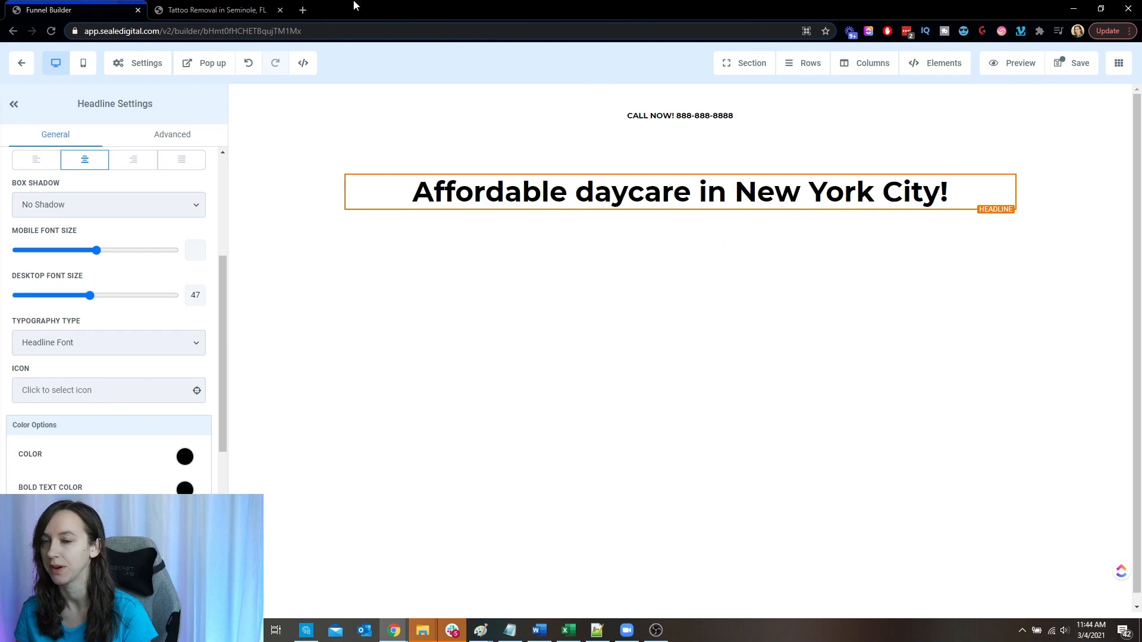
- Add a sub-headline directly below the daycare headline, following the tattoo removal page's layout
left_click(253, 9)
left_click(96, 10)
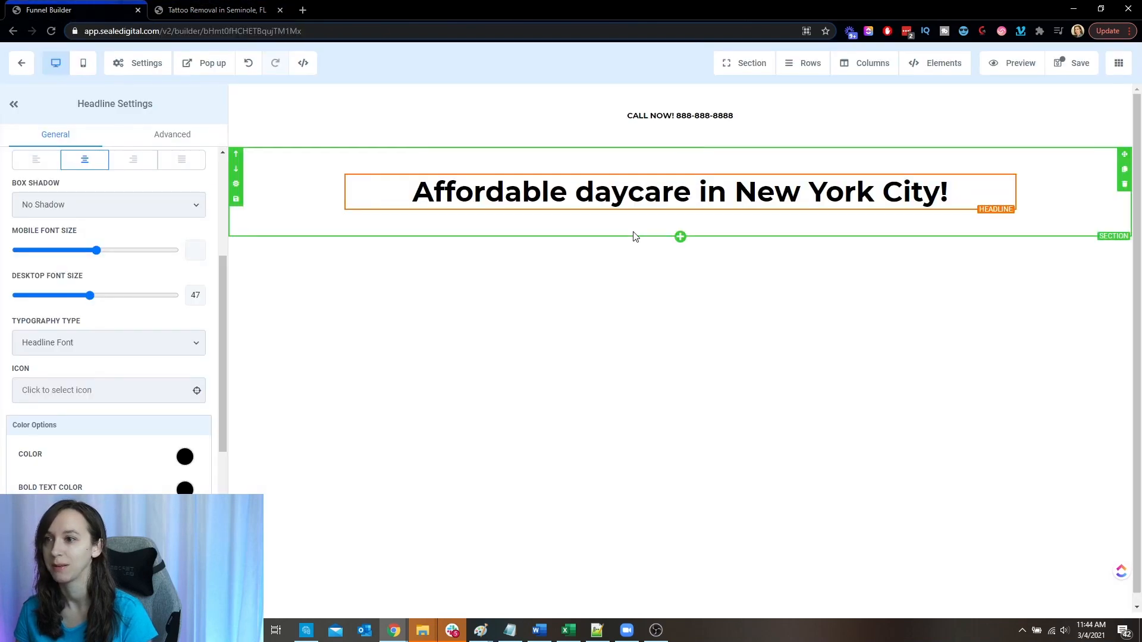
left_click(681, 225)
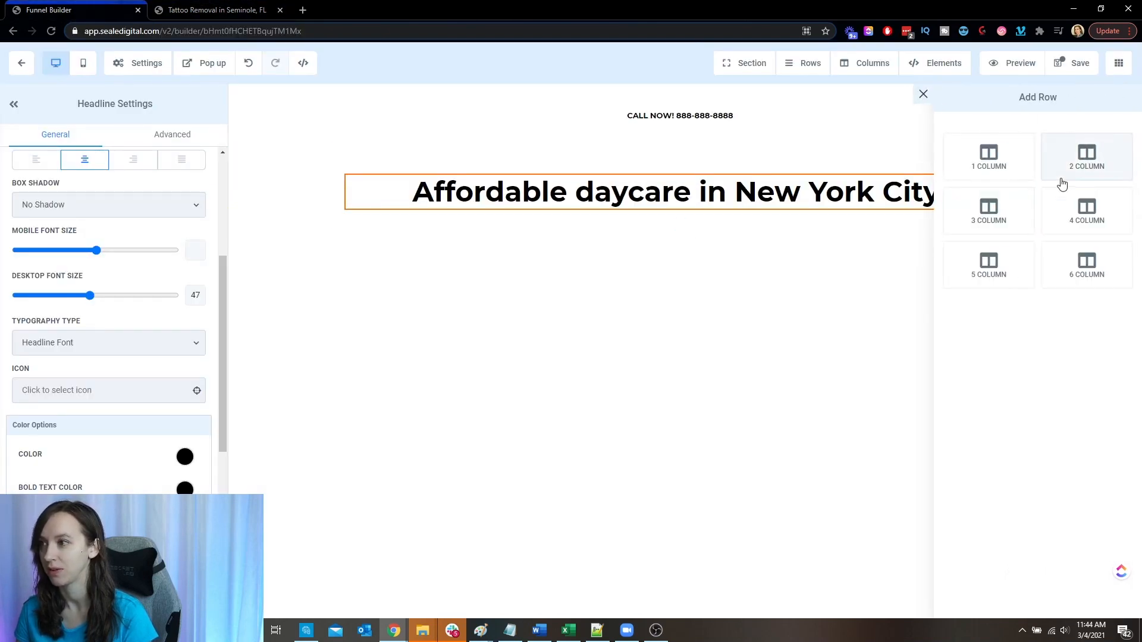
left_click(750, 216)
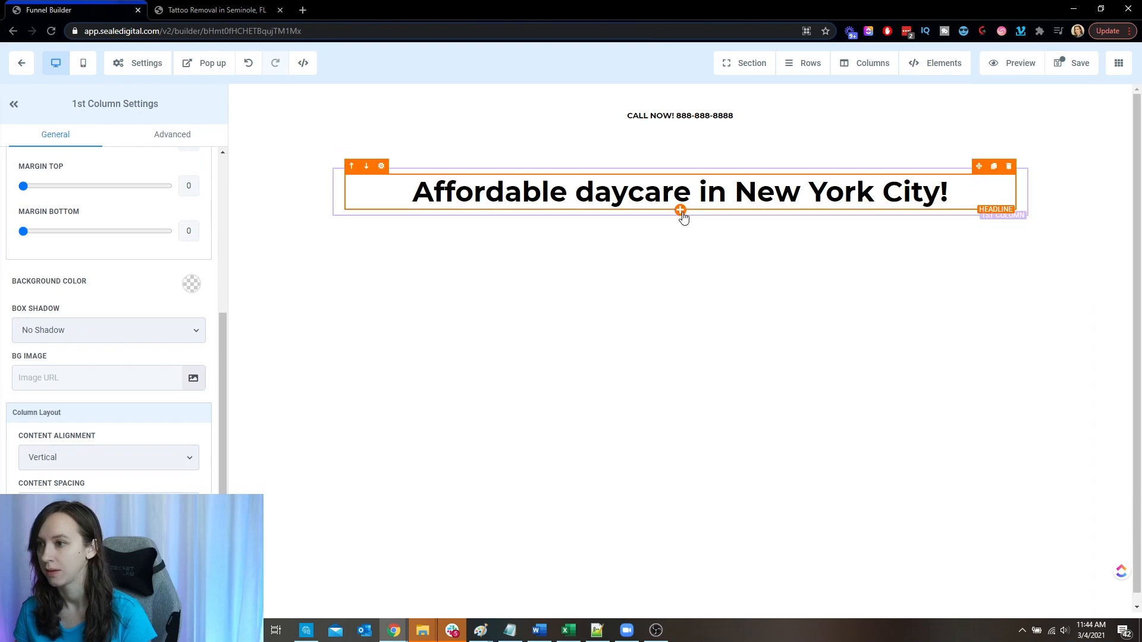
left_click(680, 211)
left_click(1010, 192)
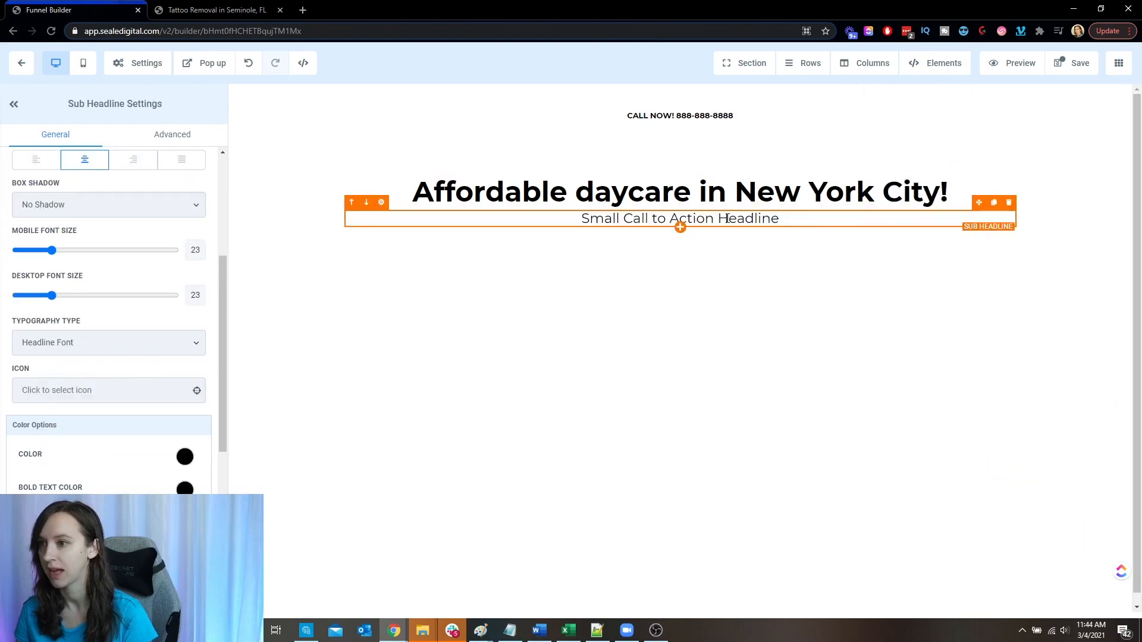
- Check the tattoo removal page again and add a paragraph element below the sub-headline
left_click(216, 7)
left_click(90, 7)
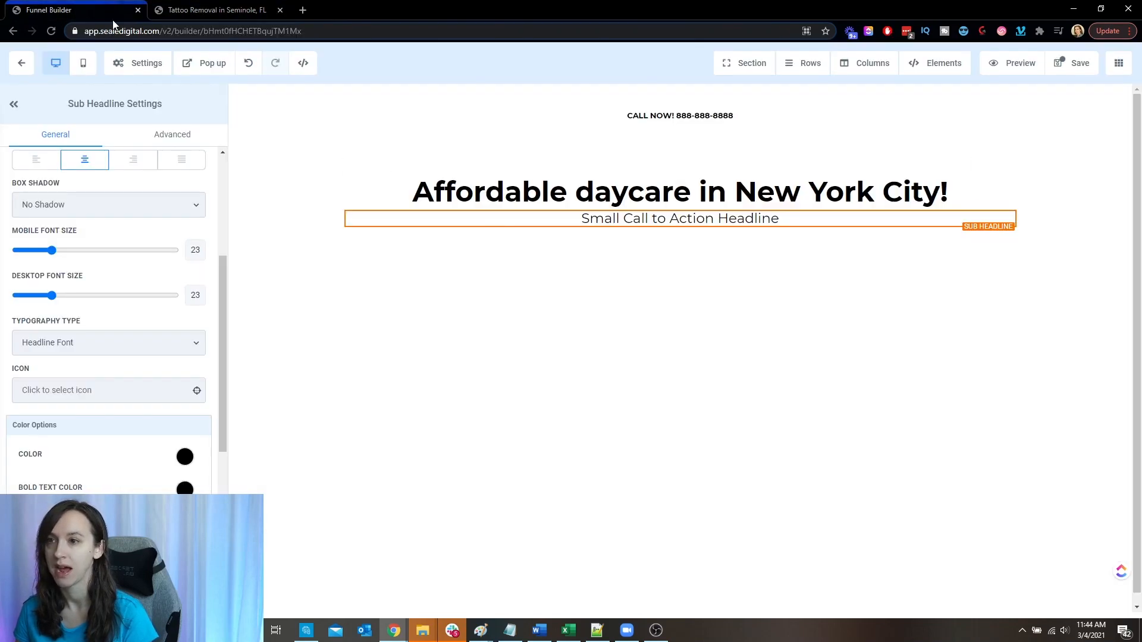
left_click(681, 227)
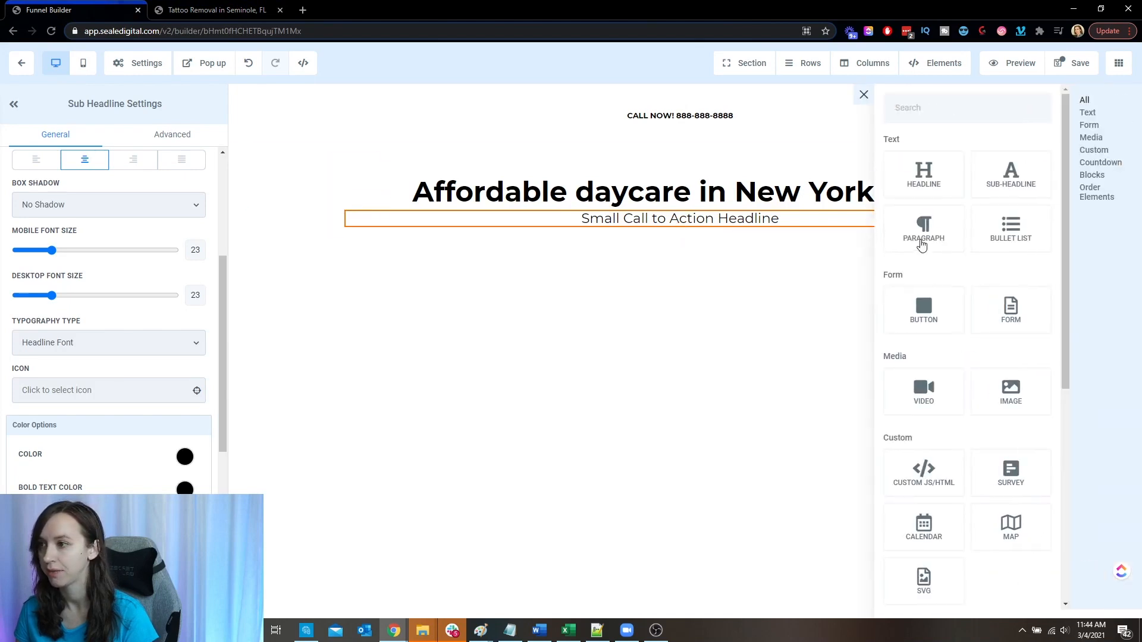
left_click(937, 238)
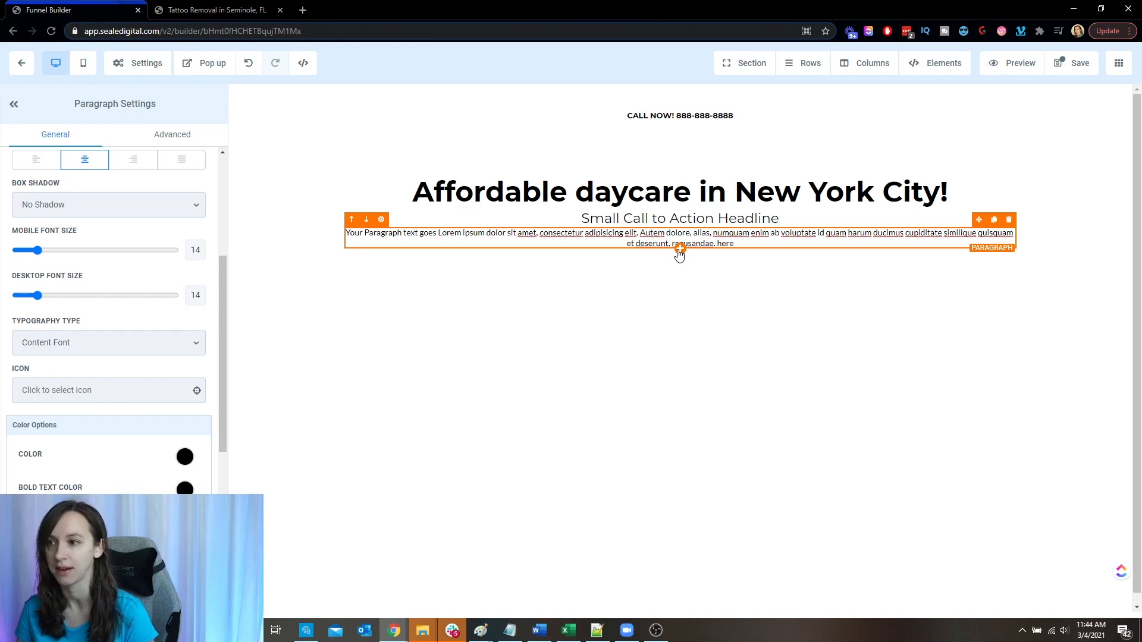
- Add a form element below the paragraph and assign the Google Ads Form to it
left_click(679, 251)
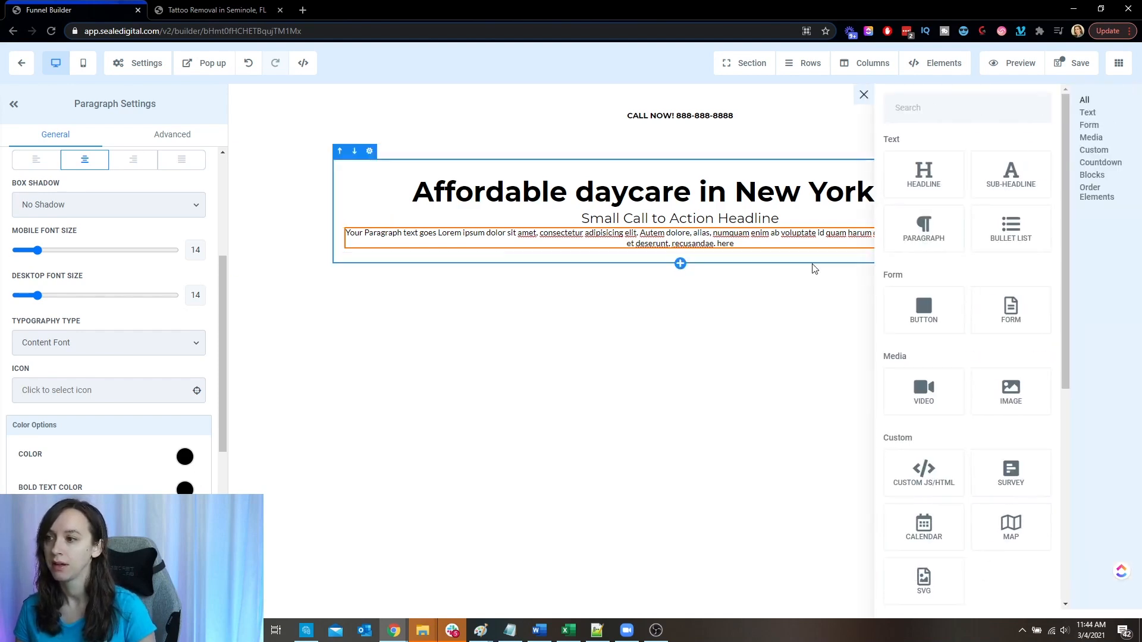
left_click(1005, 312)
left_click(511, 296)
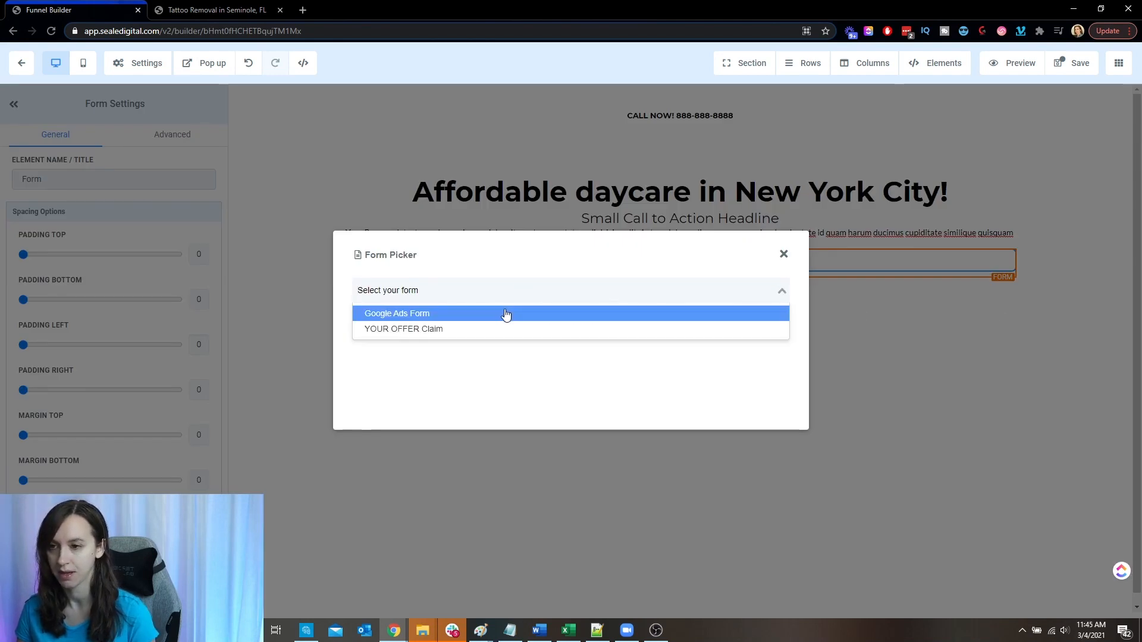
left_click(505, 315)
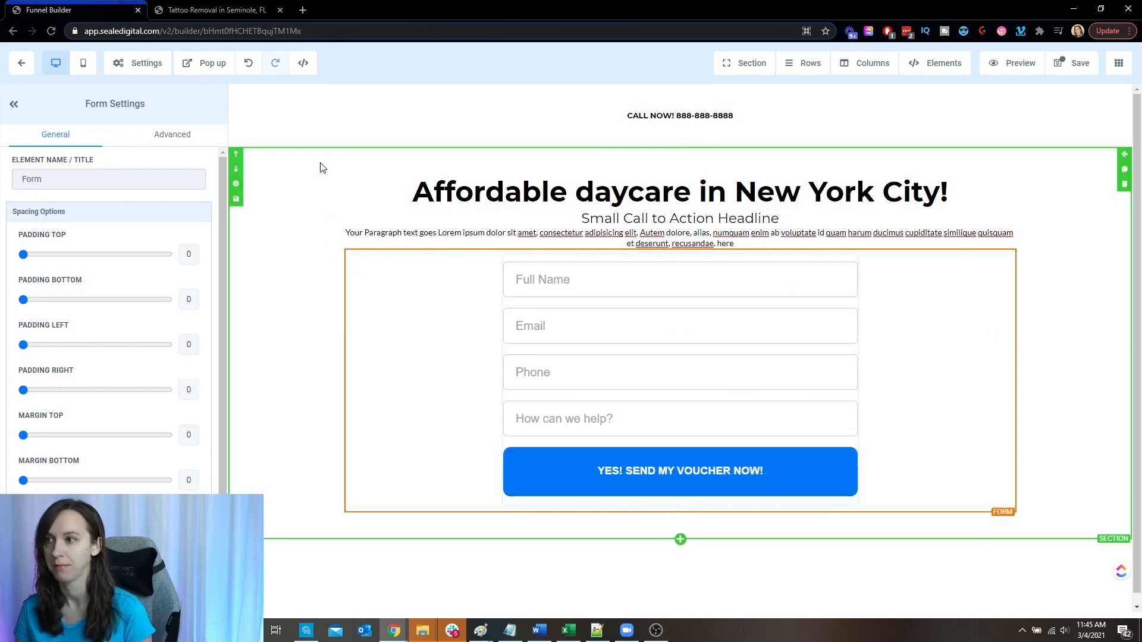
- Review the tattoo removal page's content sections below its form, down to the customer testimonials
left_click(225, 9)
scroll(784, 394, "down", 9)
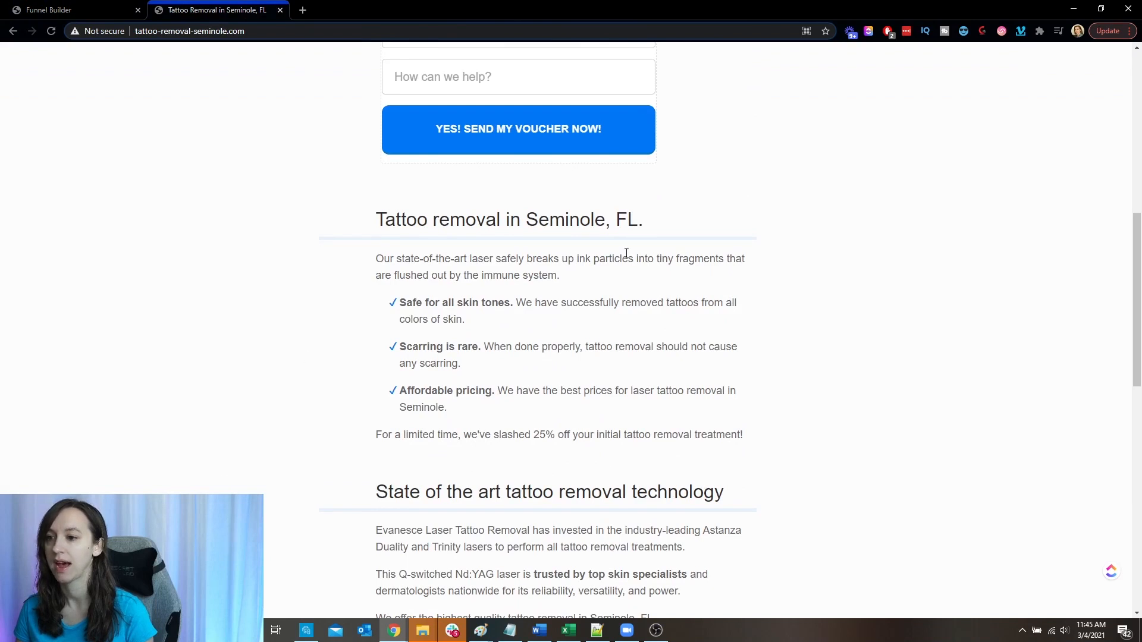
scroll(789, 326, "down", 2)
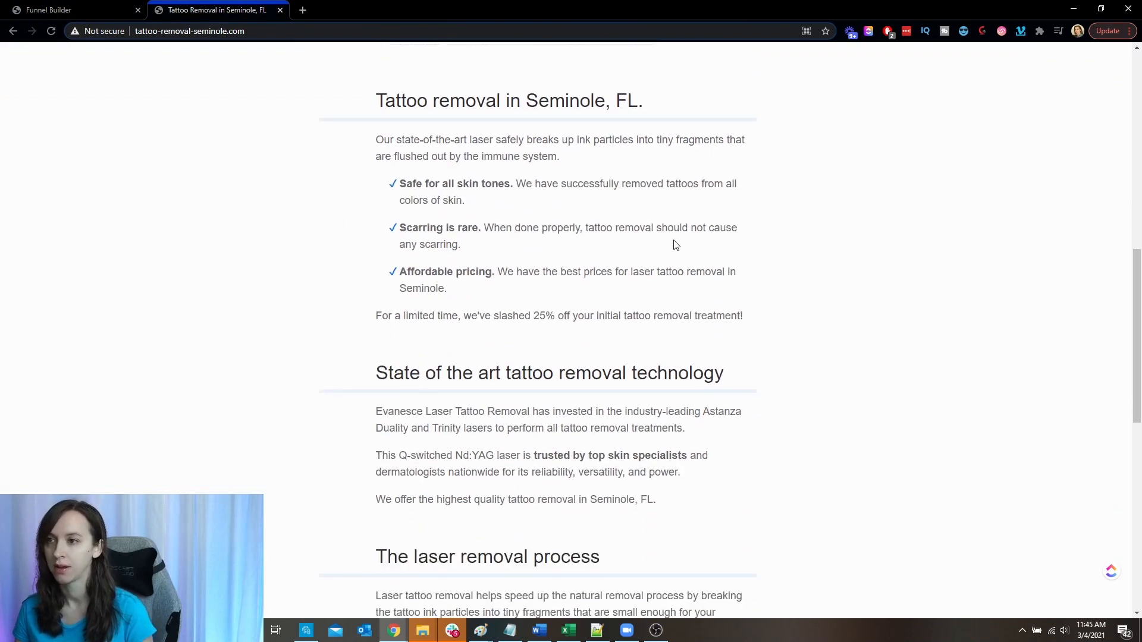
scroll(785, 293, "down", 2)
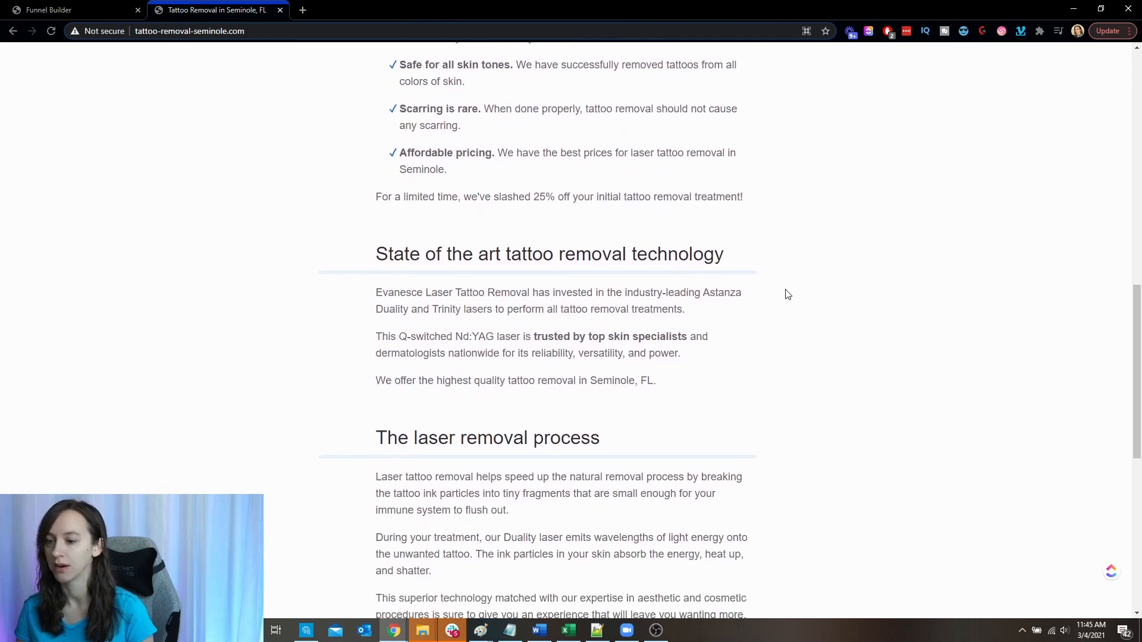
scroll(785, 295, "down", 1)
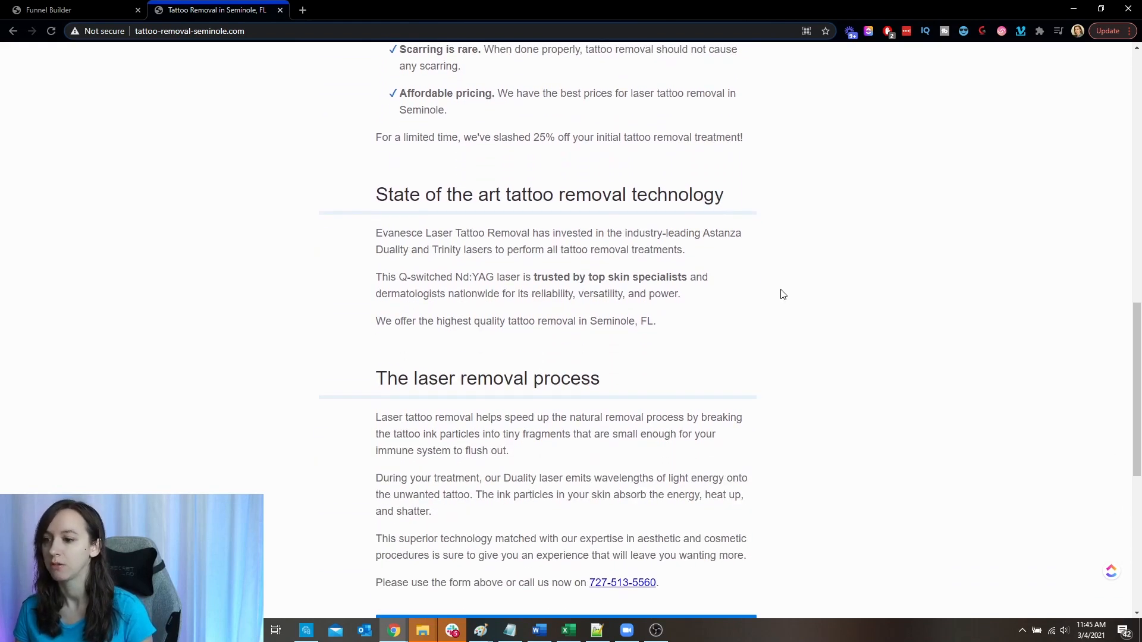
scroll(783, 295, "down", 3)
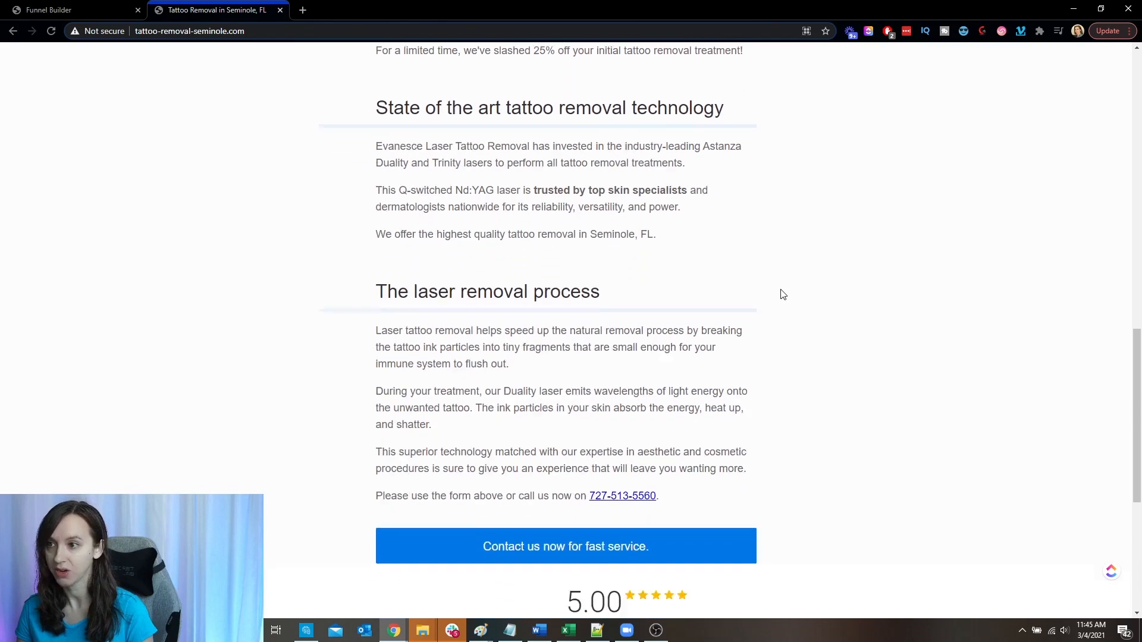
scroll(783, 296, "down", 2)
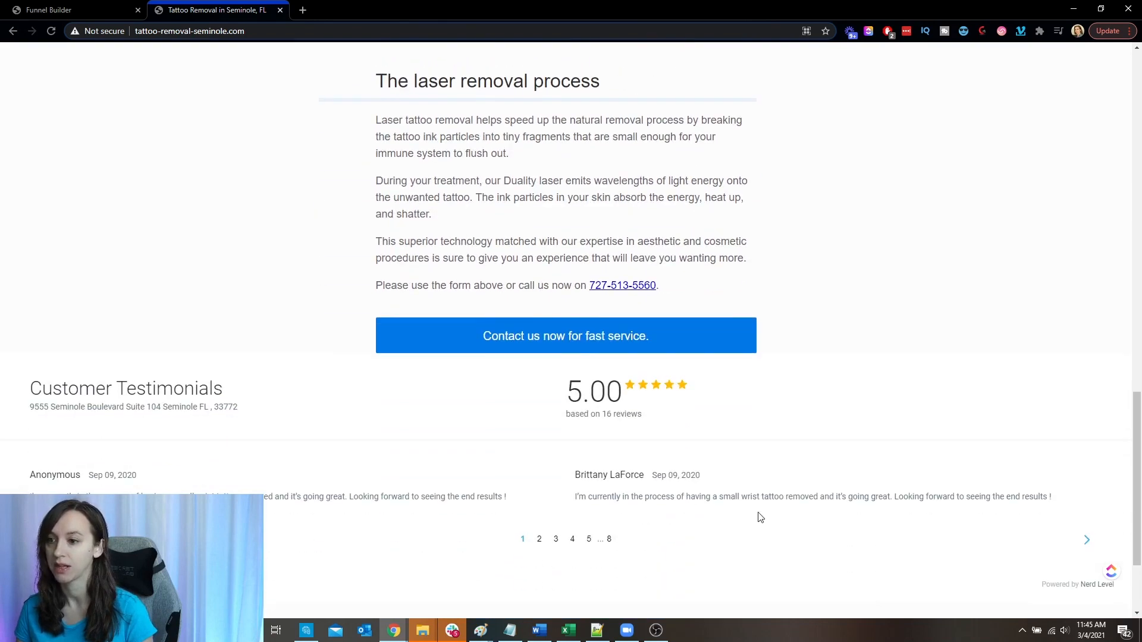
- Return to the Funnel Builder and add a one-column row below the form's row
left_click(59, 9)
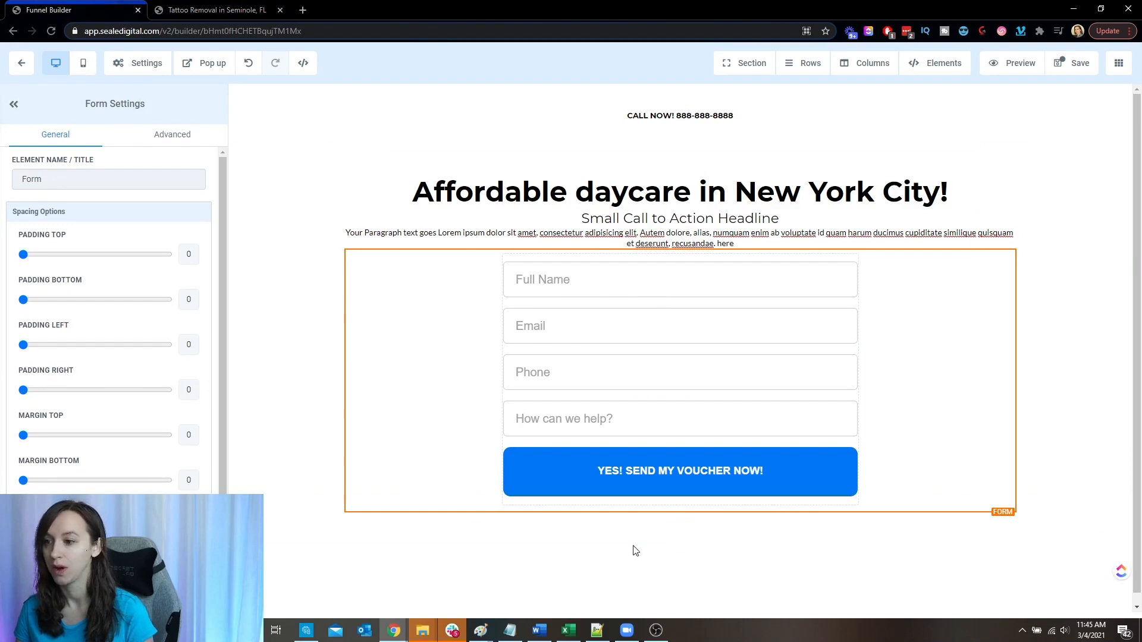
left_click(681, 528)
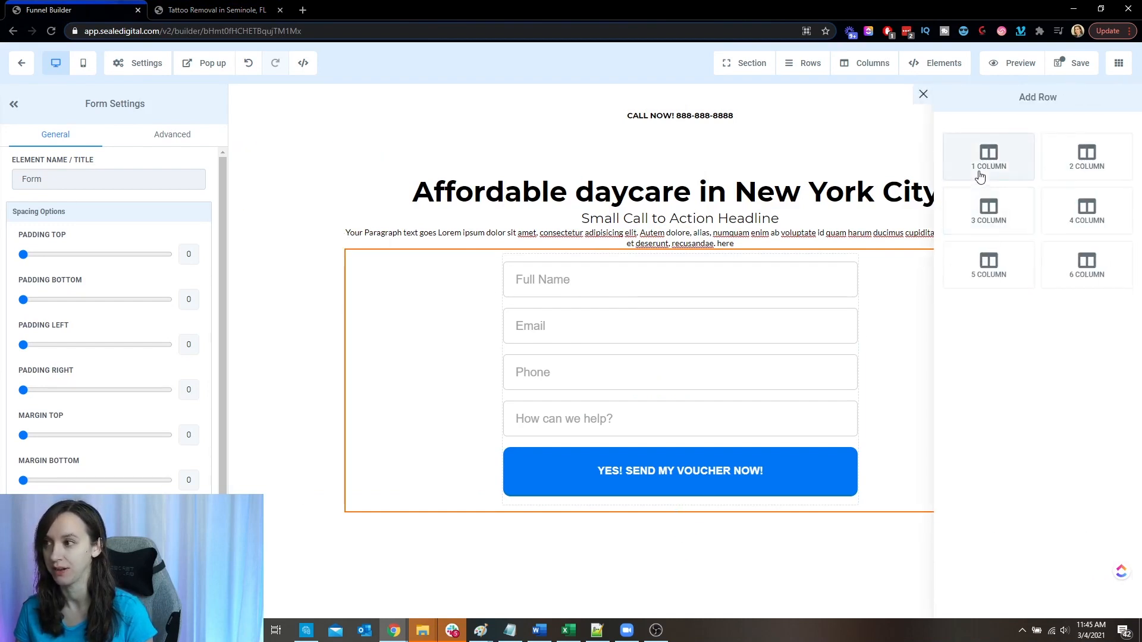
left_click(989, 156)
- Look through the elements available for the new row and save the page
left_click(672, 550)
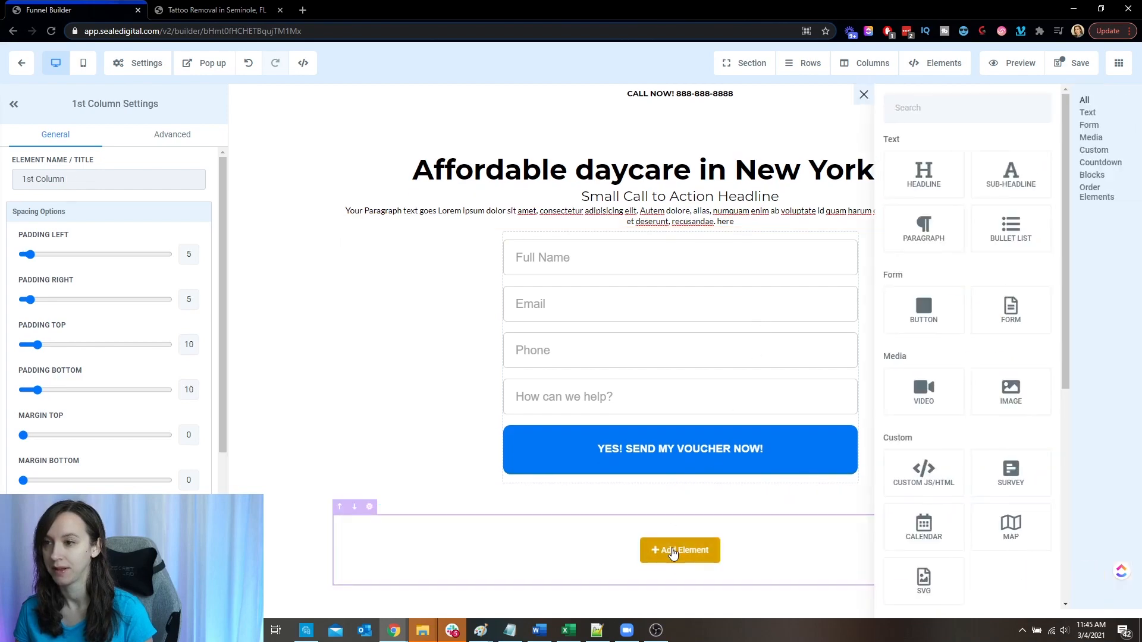
scroll(1021, 390, "down", 6)
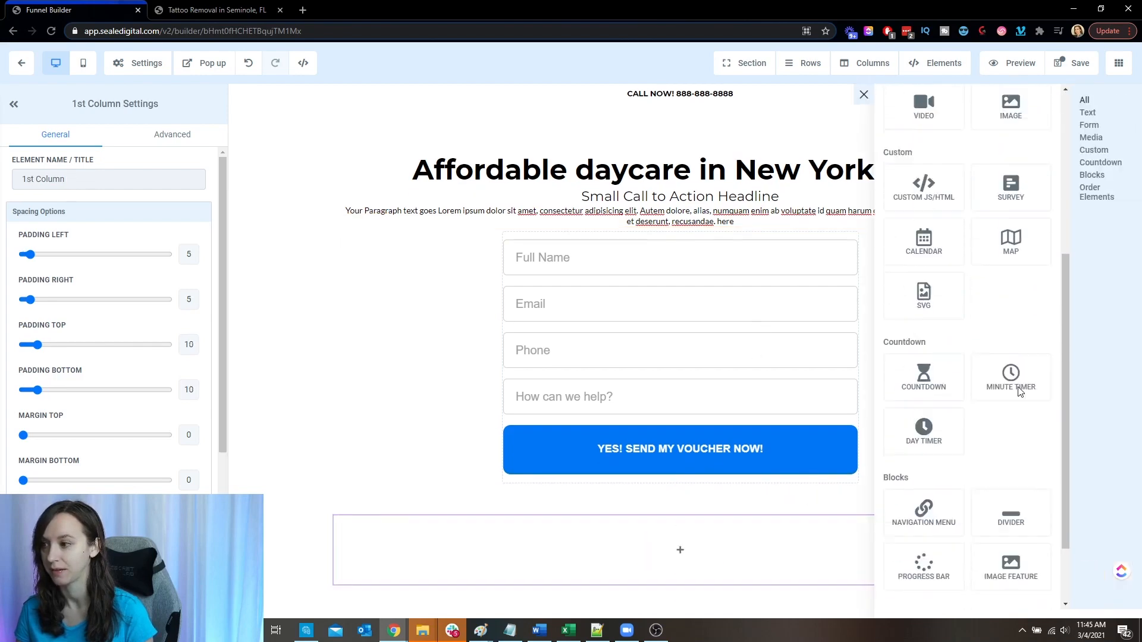
scroll(1021, 392, "down", 1)
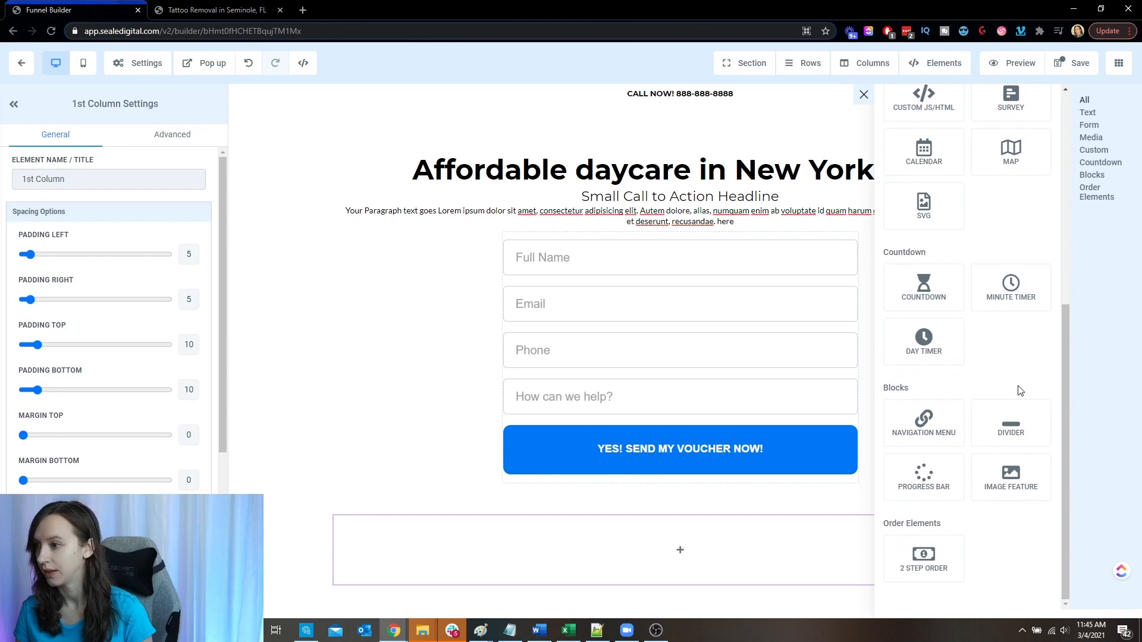
scroll(1021, 392, "up", 3)
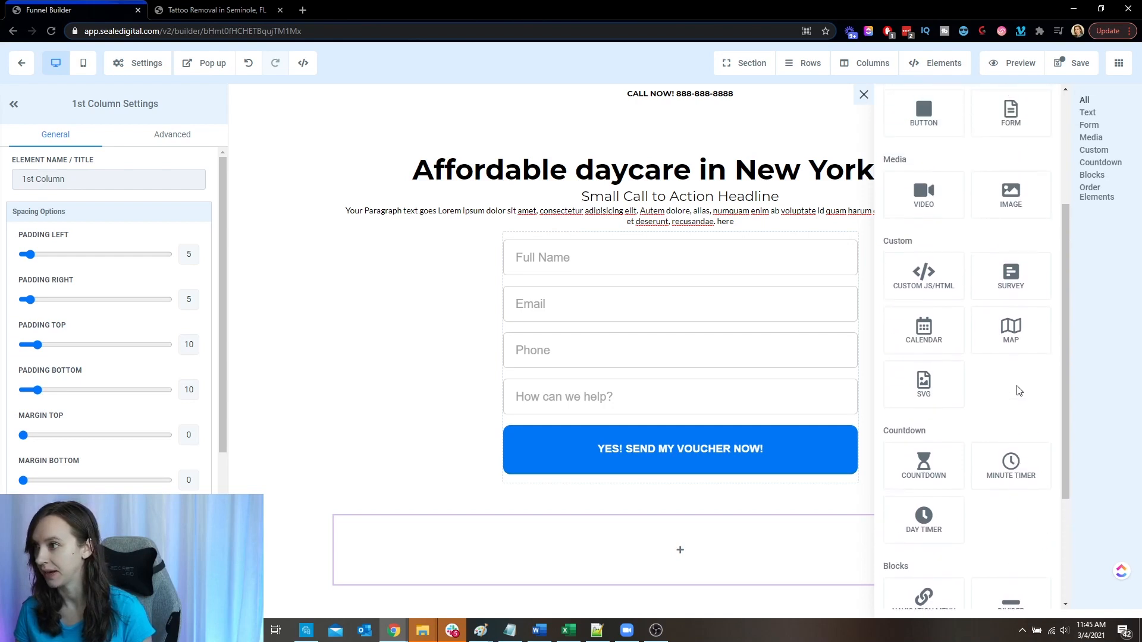
scroll(1019, 390, "up", 3)
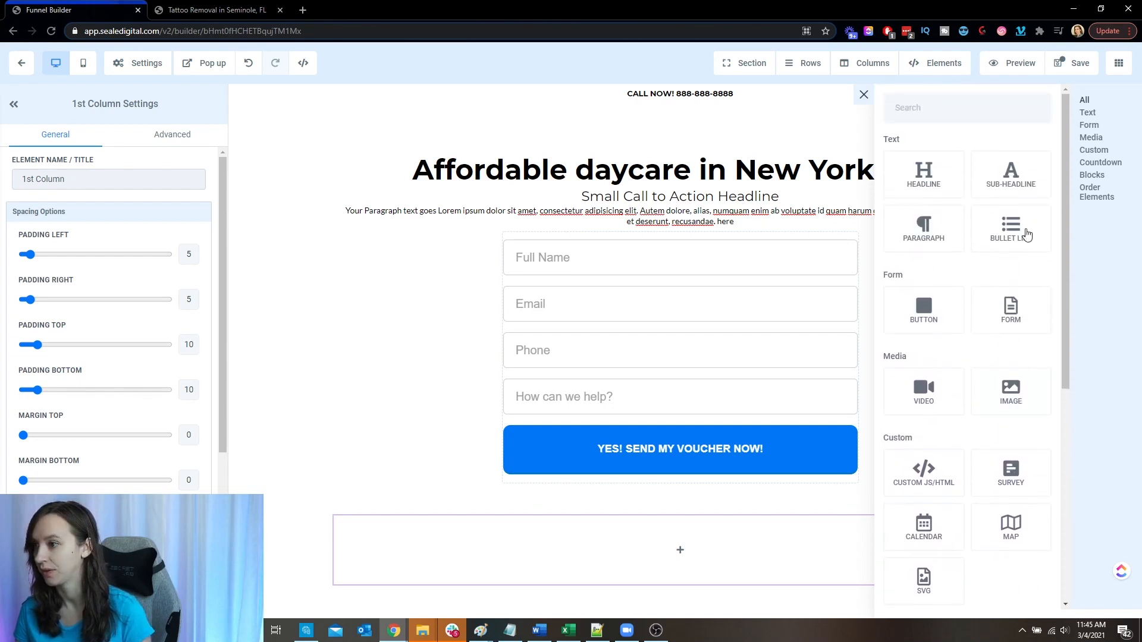
left_click(1075, 63)
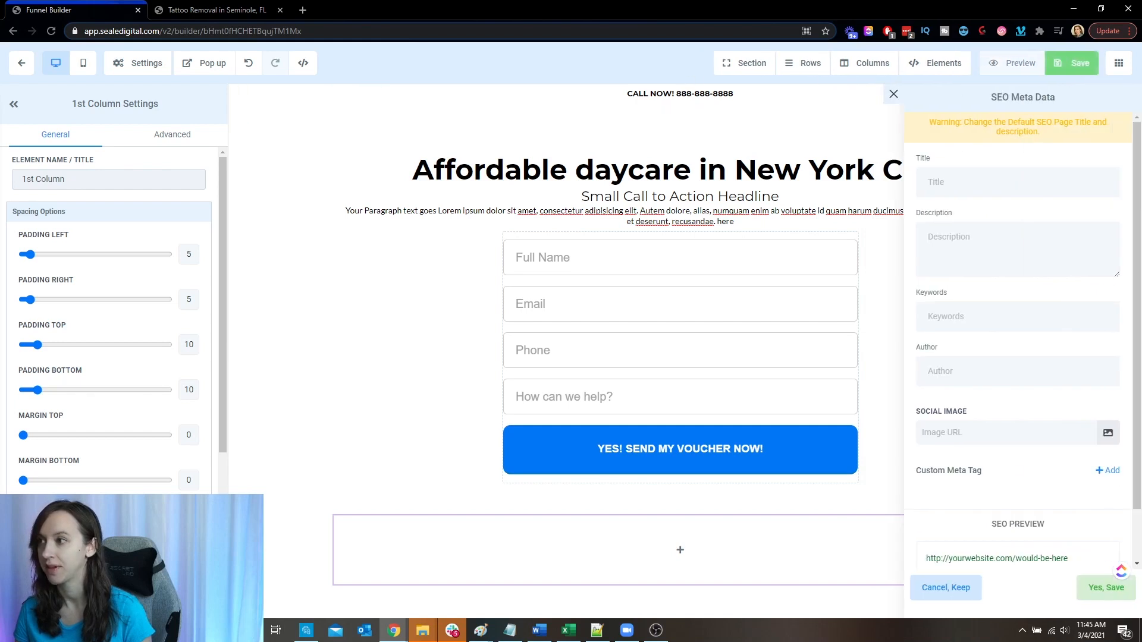
- Leave the page builder and copy the customer testimonials widget's HTML embed code from the Review Widget settings
left_click(22, 64)
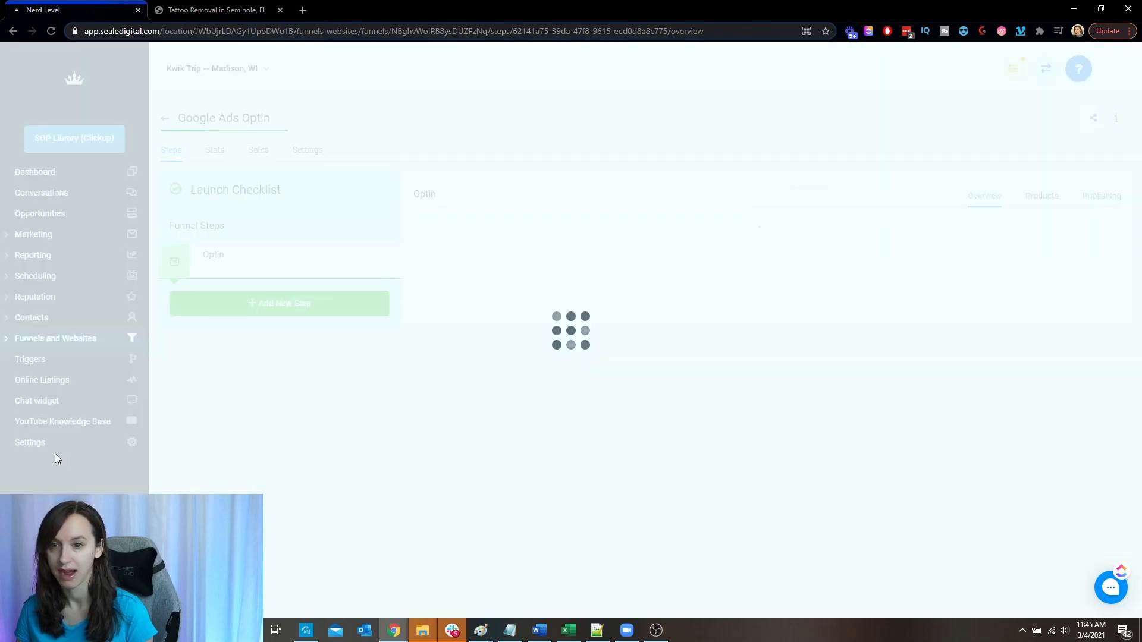
left_click(54, 451)
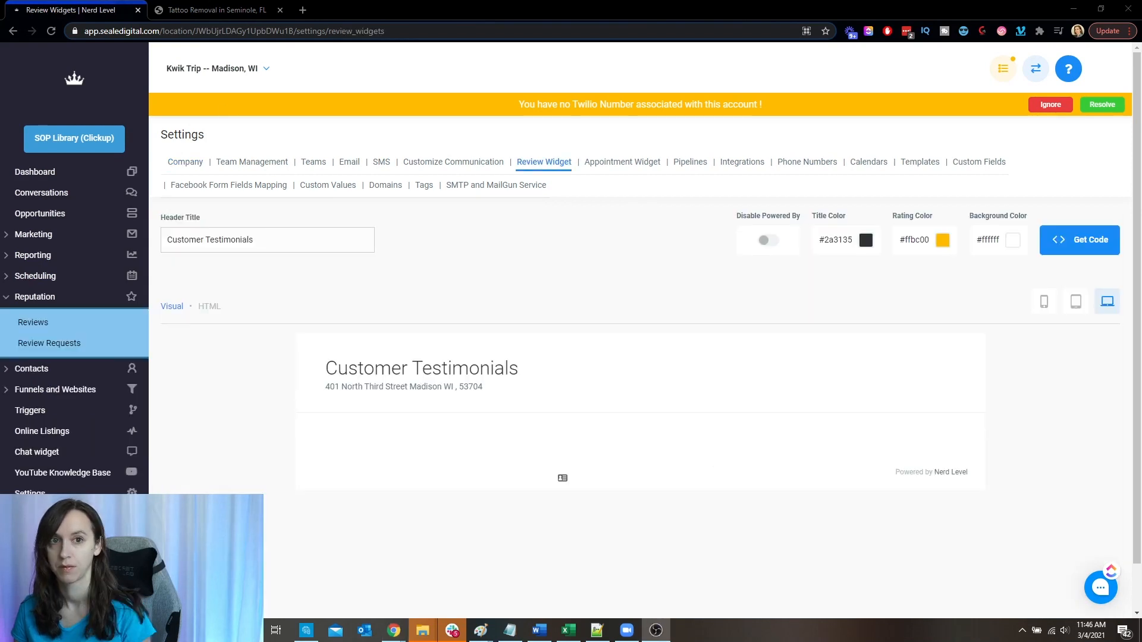
left_click(1052, 244)
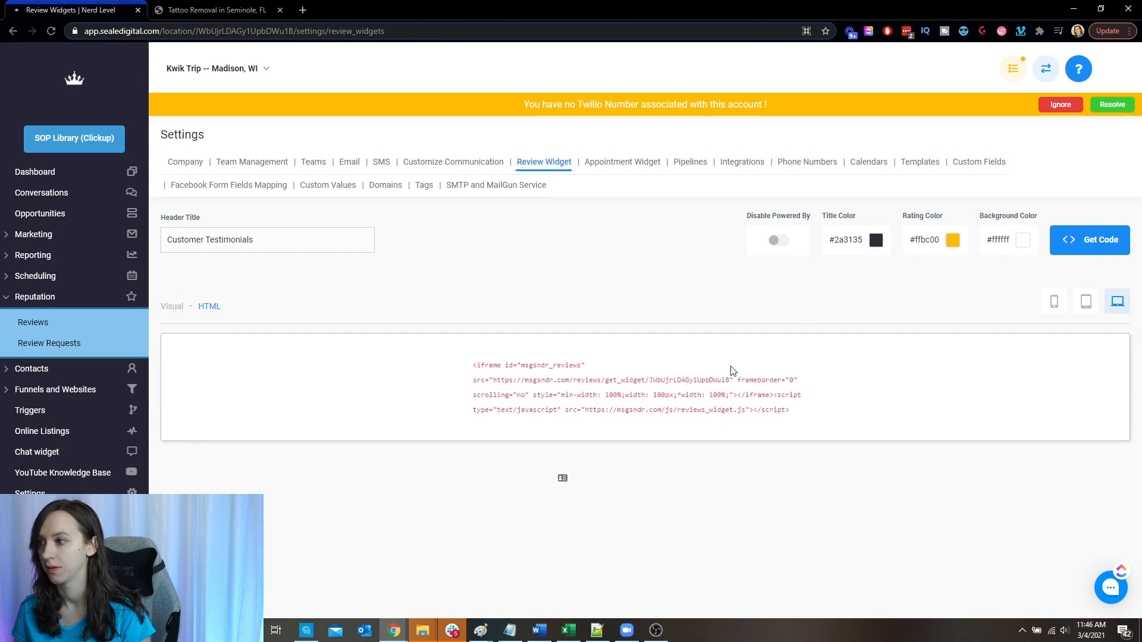
triple_click(642, 381)
key("ctrl+c")
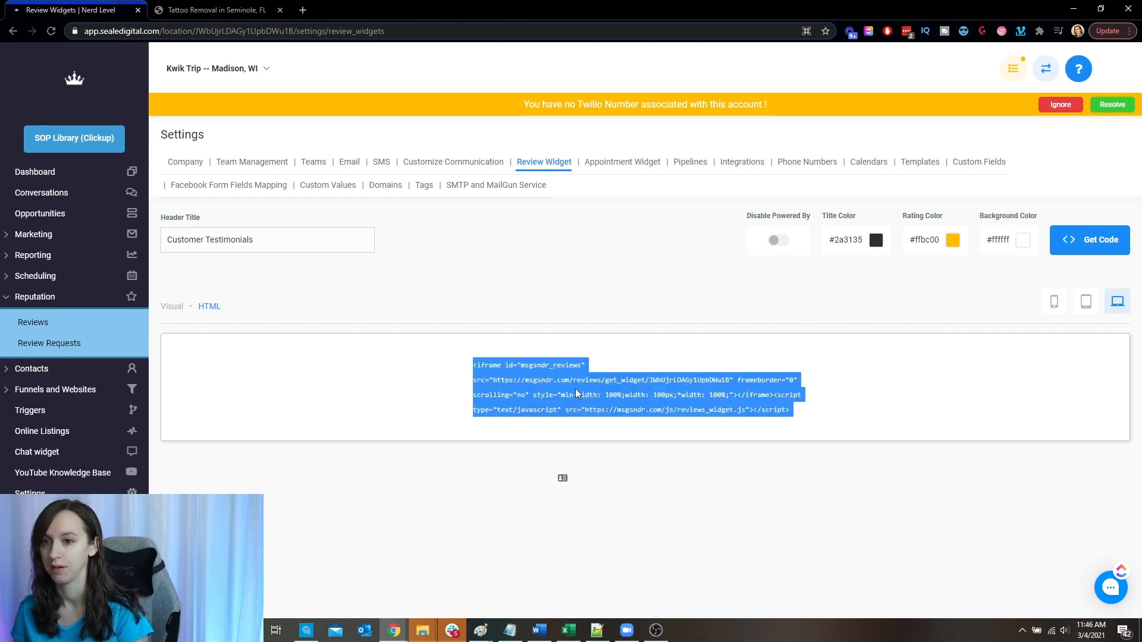
- Reopen the Optin page of the Google Ads Optin funnel for editing
left_click(85, 390)
left_click(86, 364)
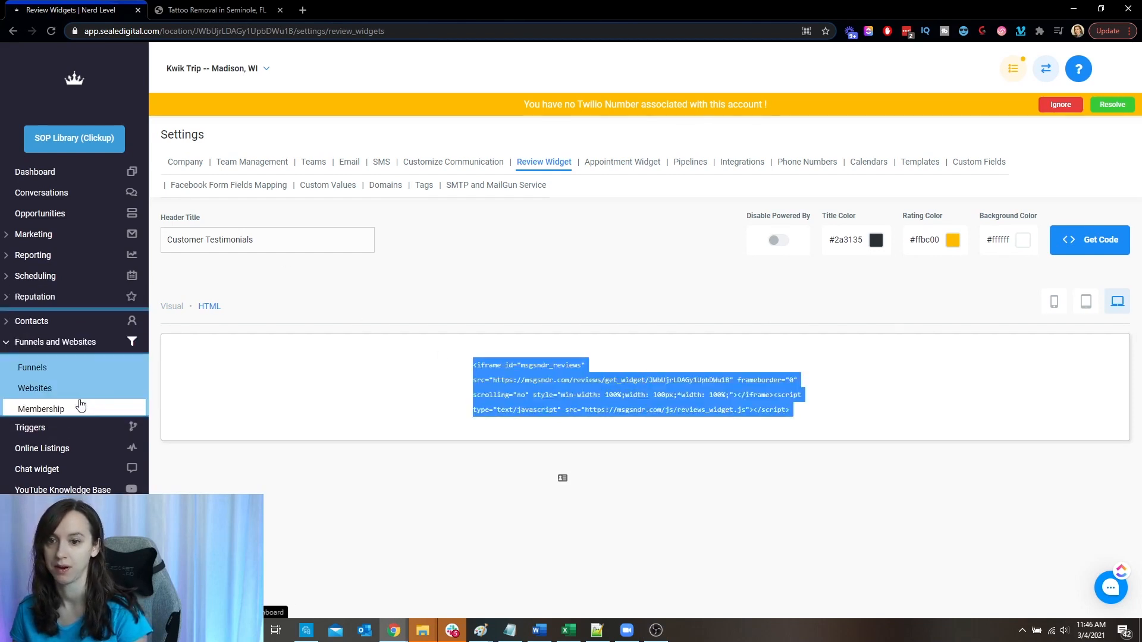
left_click(379, 244)
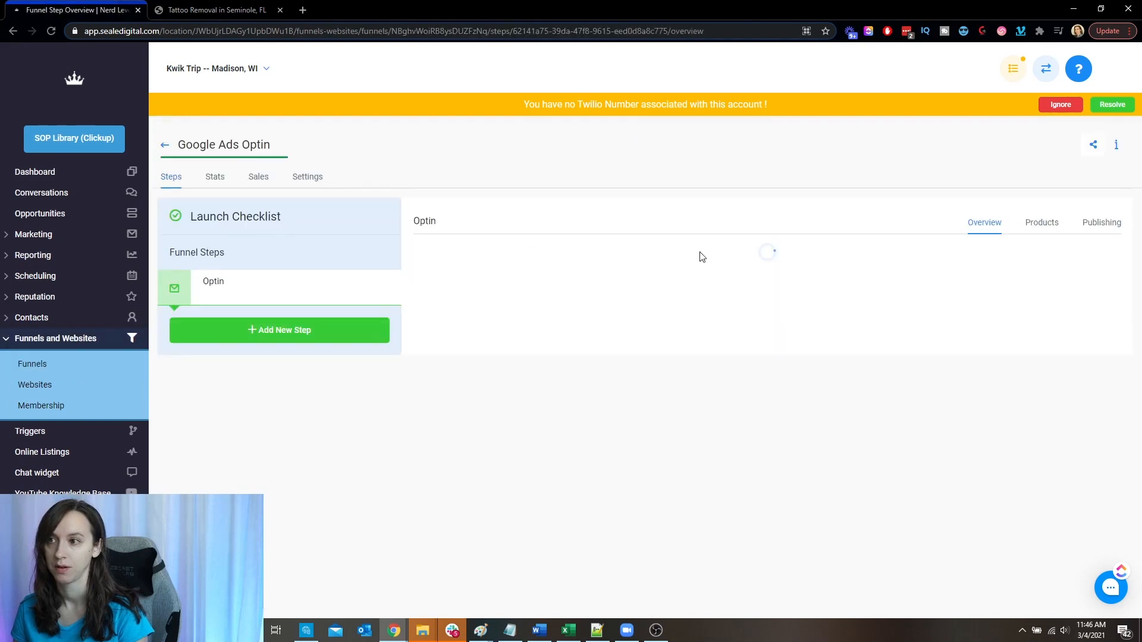
left_click(450, 414)
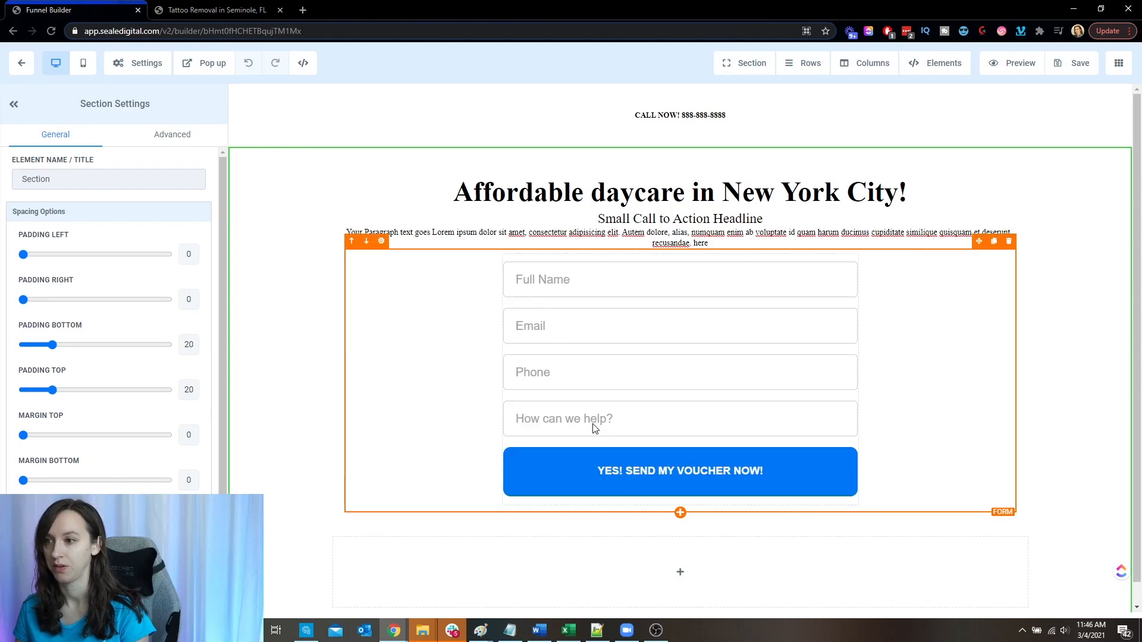
- Add a Custom JS/HTML element to the empty row below the form and paste the review widget code into it
left_click(678, 550)
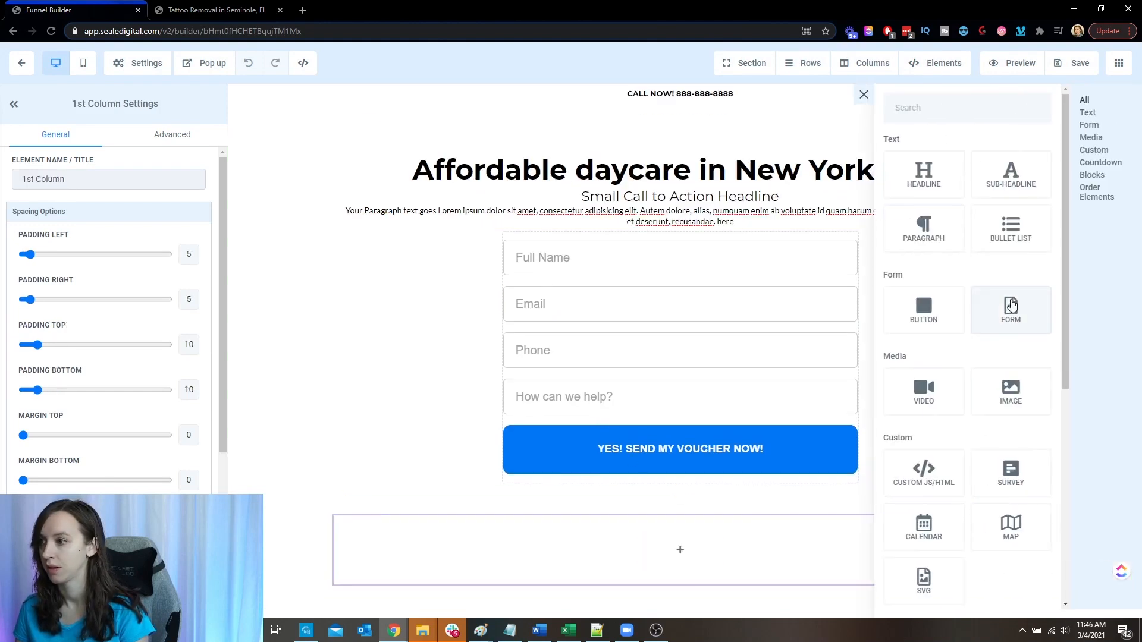
left_click_drag(916, 416, 707, 569)
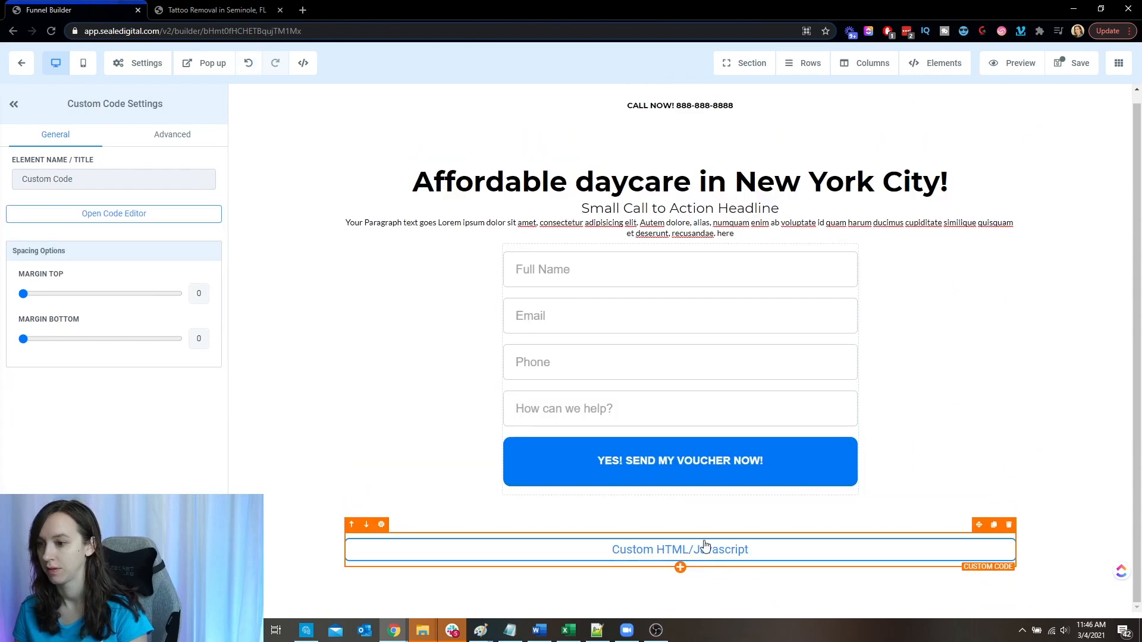
left_click(134, 213)
key("ctrl+v")
left_click(766, 456)
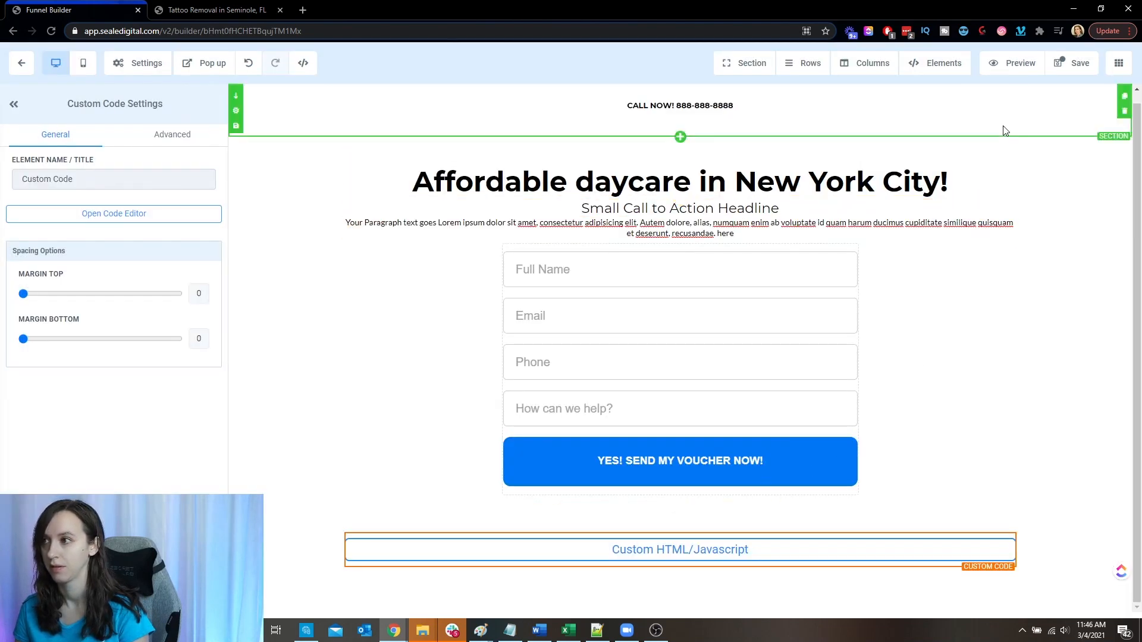
- Save the page and check the form and customer testimonials widget in its preview
left_click(1076, 66)
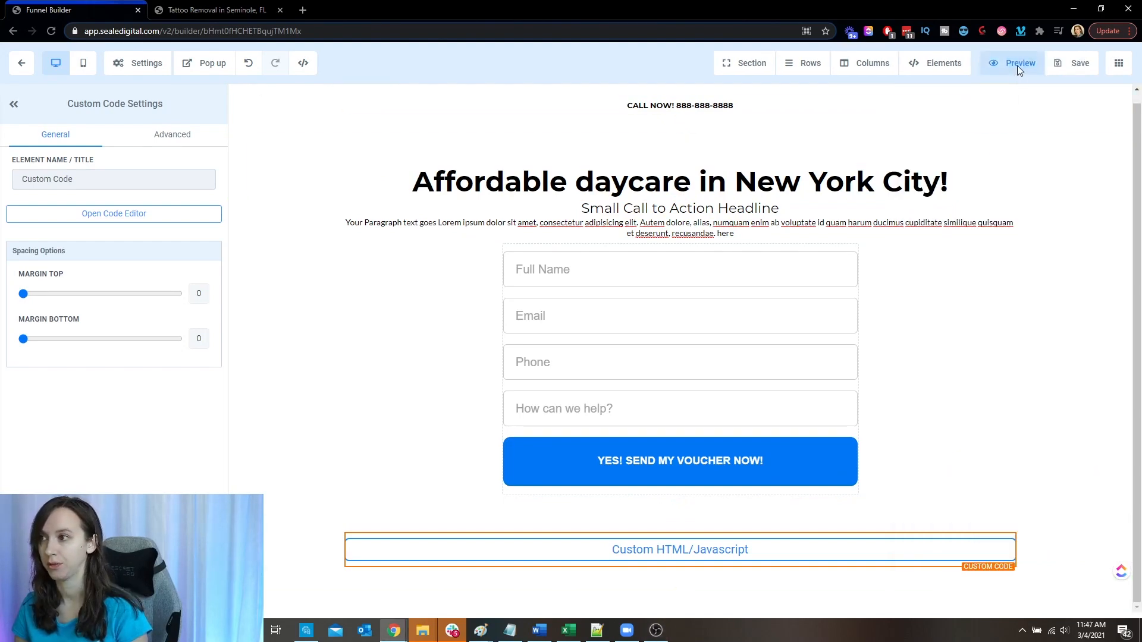
left_click(1018, 64)
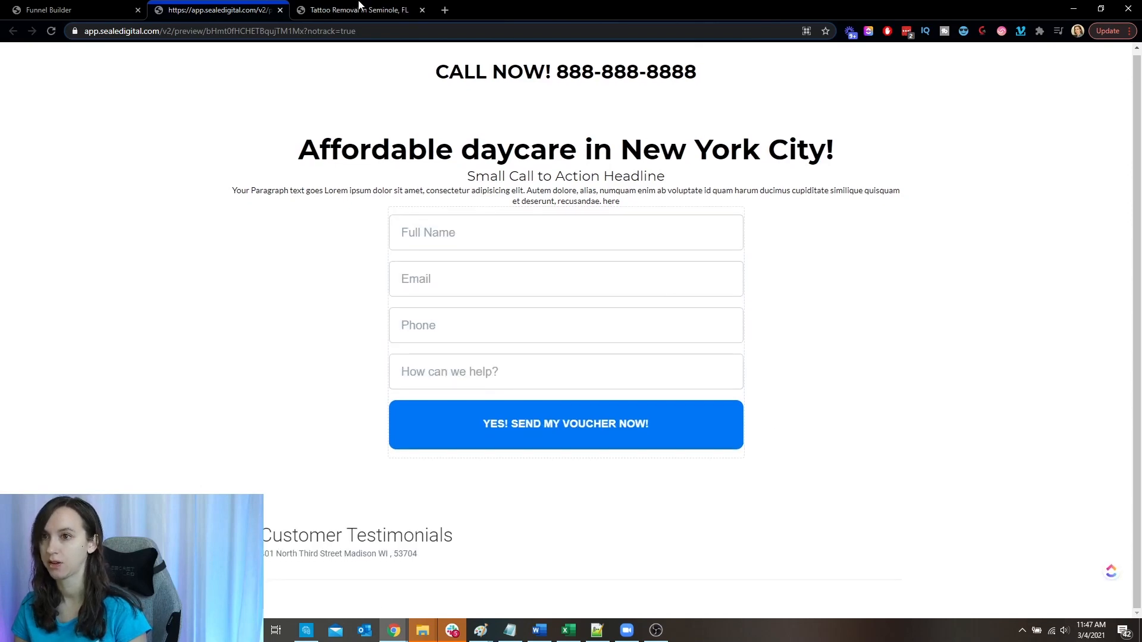
left_click(280, 10)
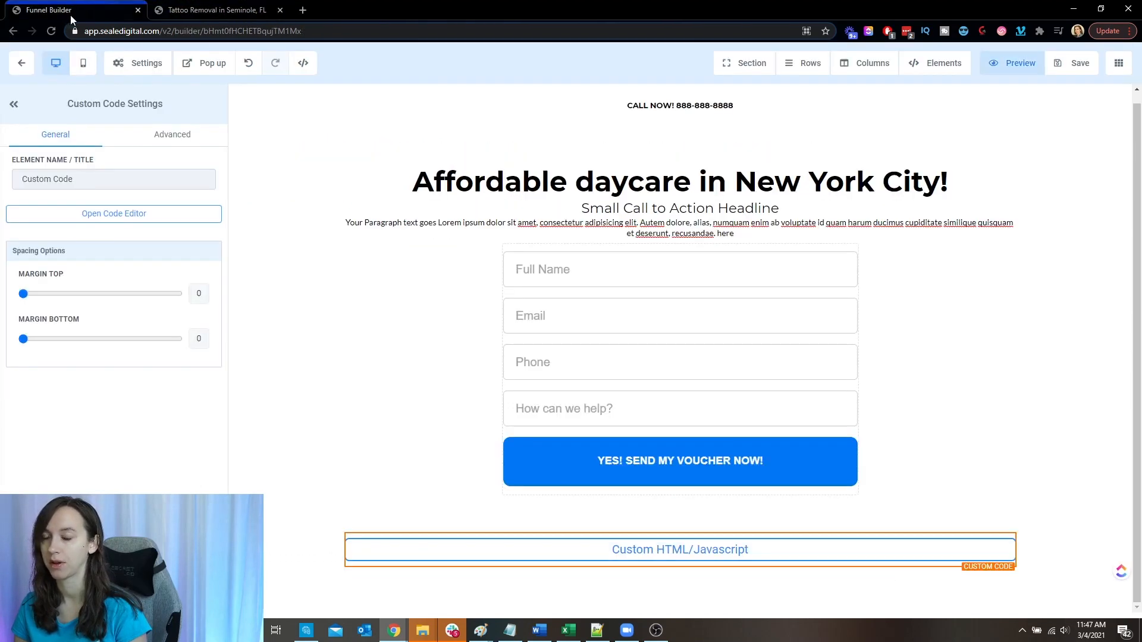
left_click(1075, 63)
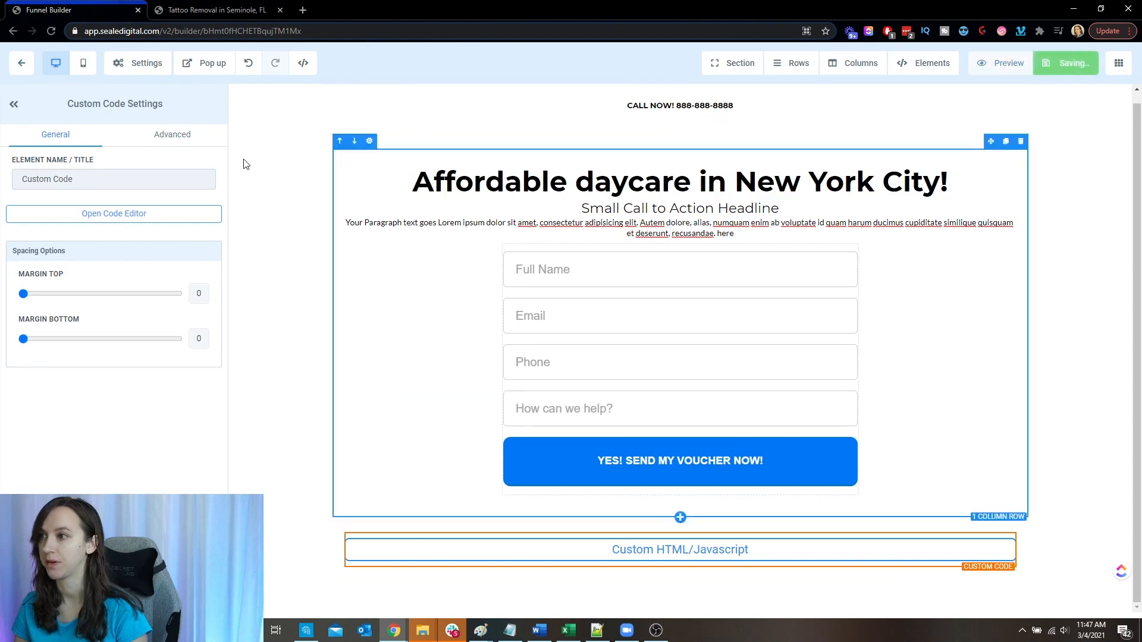
- Examine the head tracking code field in the Google Ads Optin funnel's settings, enlarging it, and return to the funnel steps
left_click(24, 64)
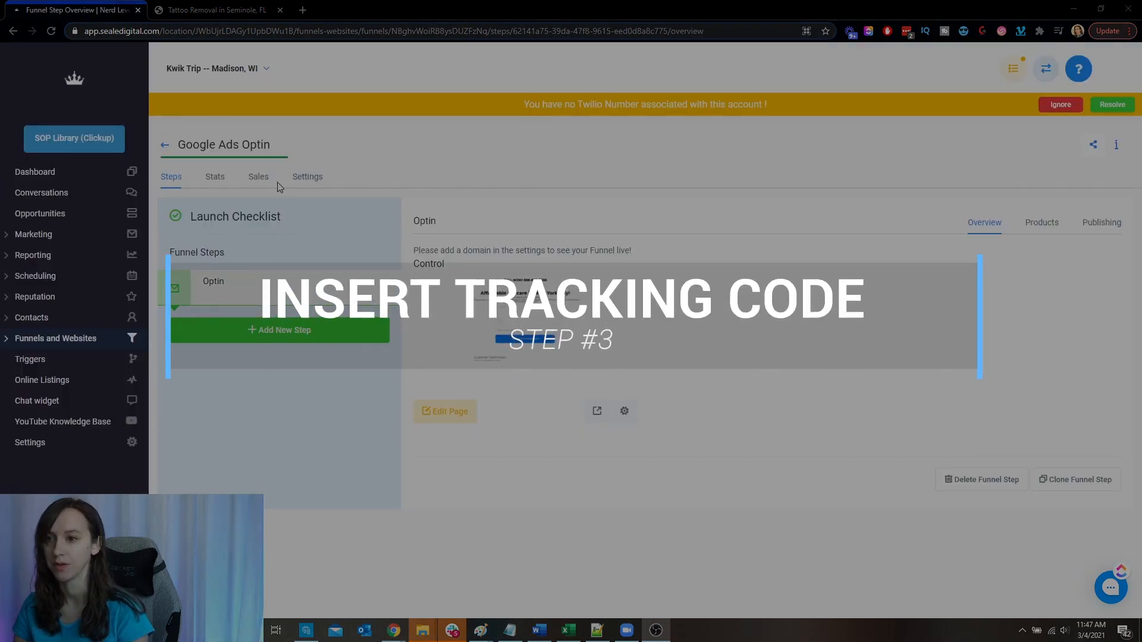
left_click(303, 181)
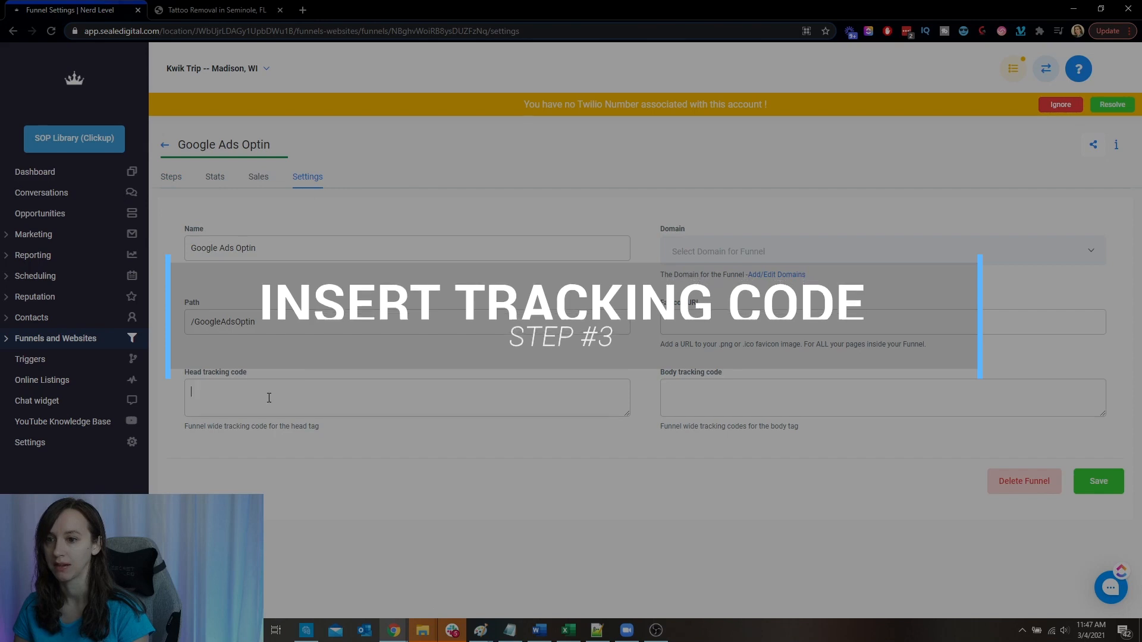
left_click(207, 391)
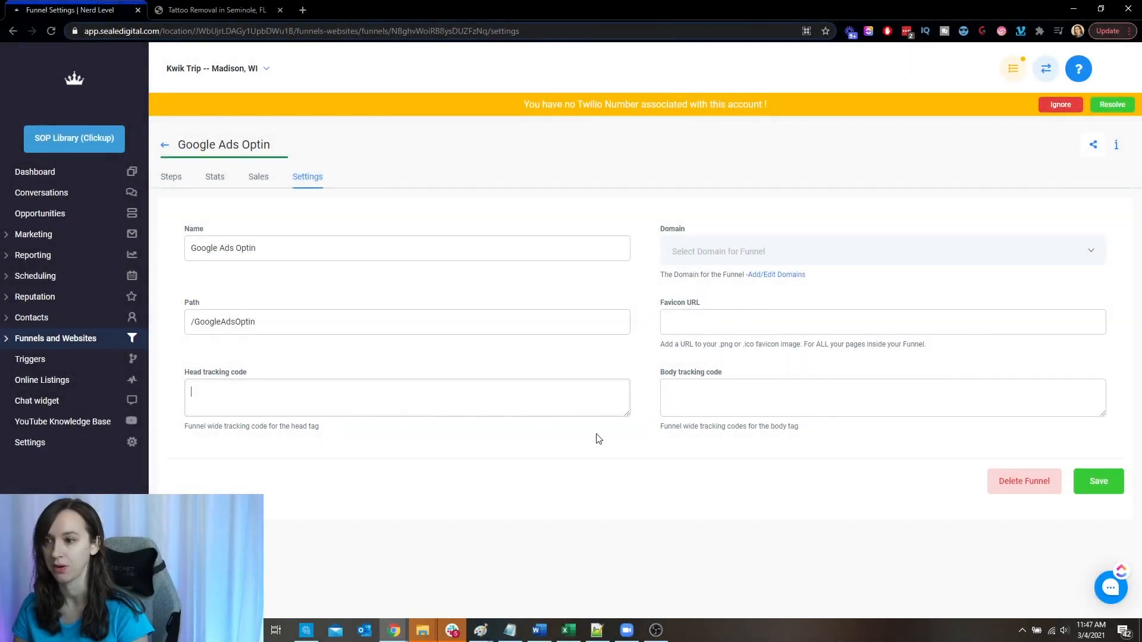
left_click_drag(625, 415, 611, 516)
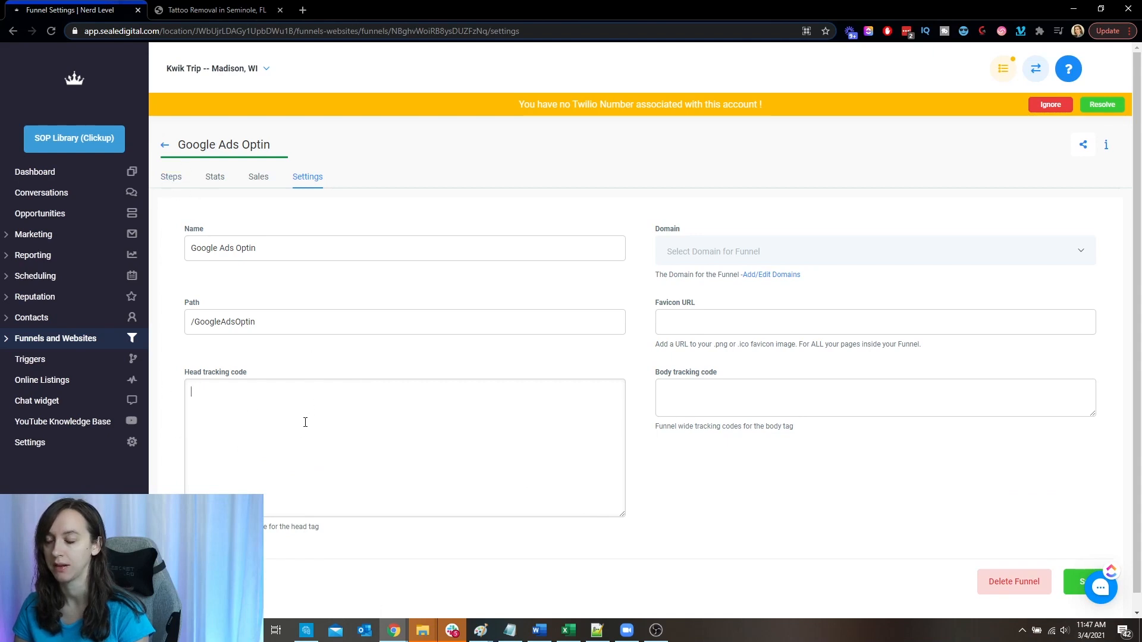
left_click(172, 177)
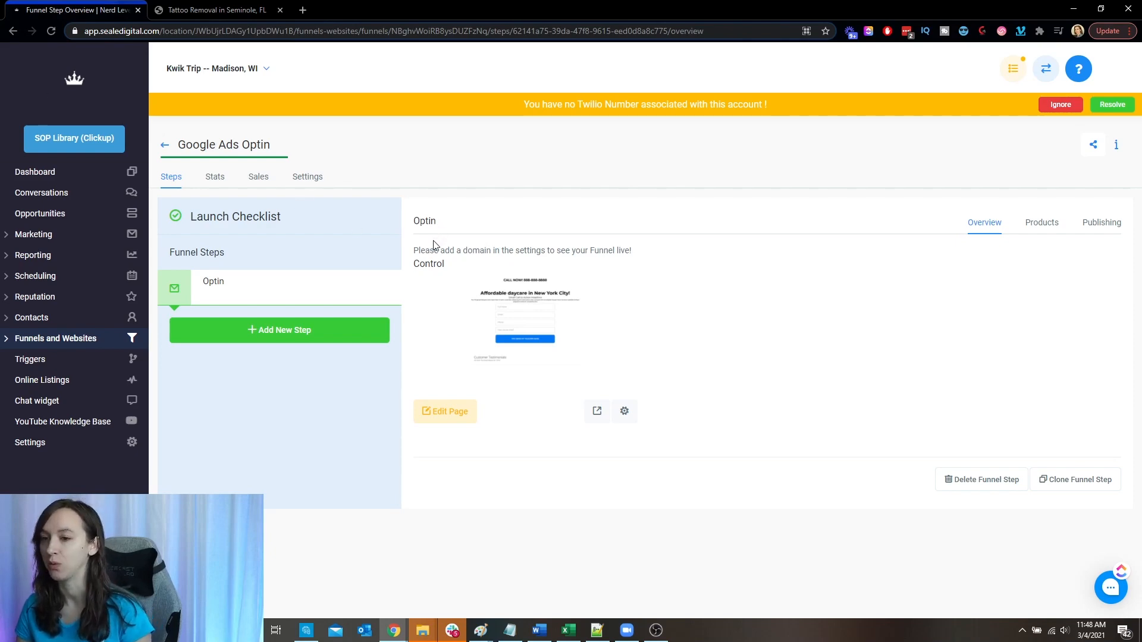
- Create a marketing campaign named "Google ads optin"
left_click(37, 236)
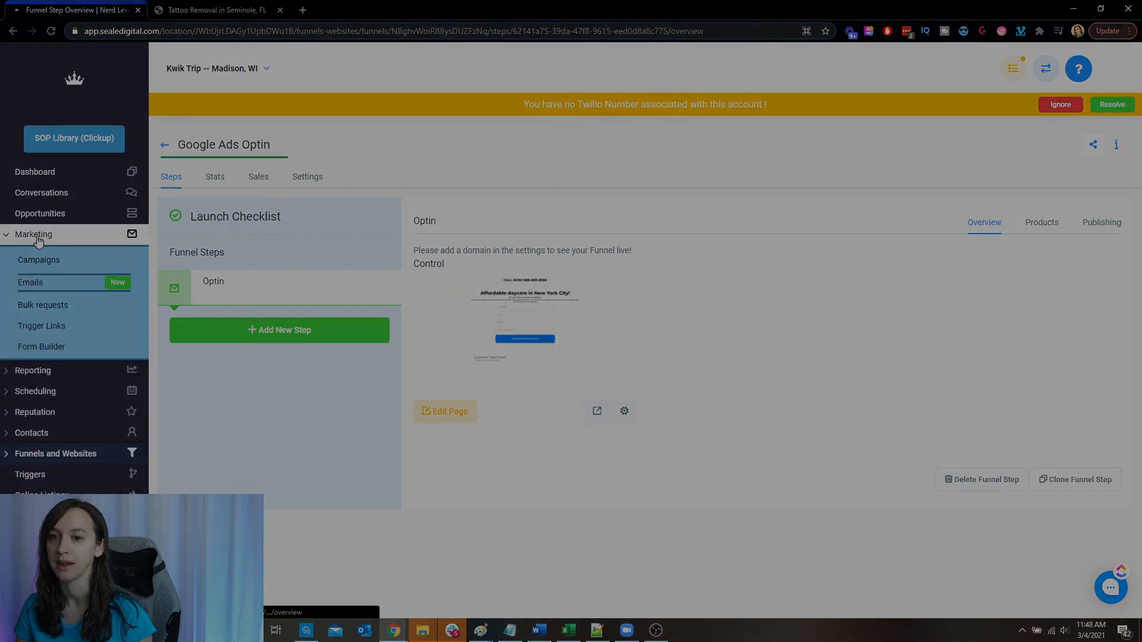
left_click(65, 266)
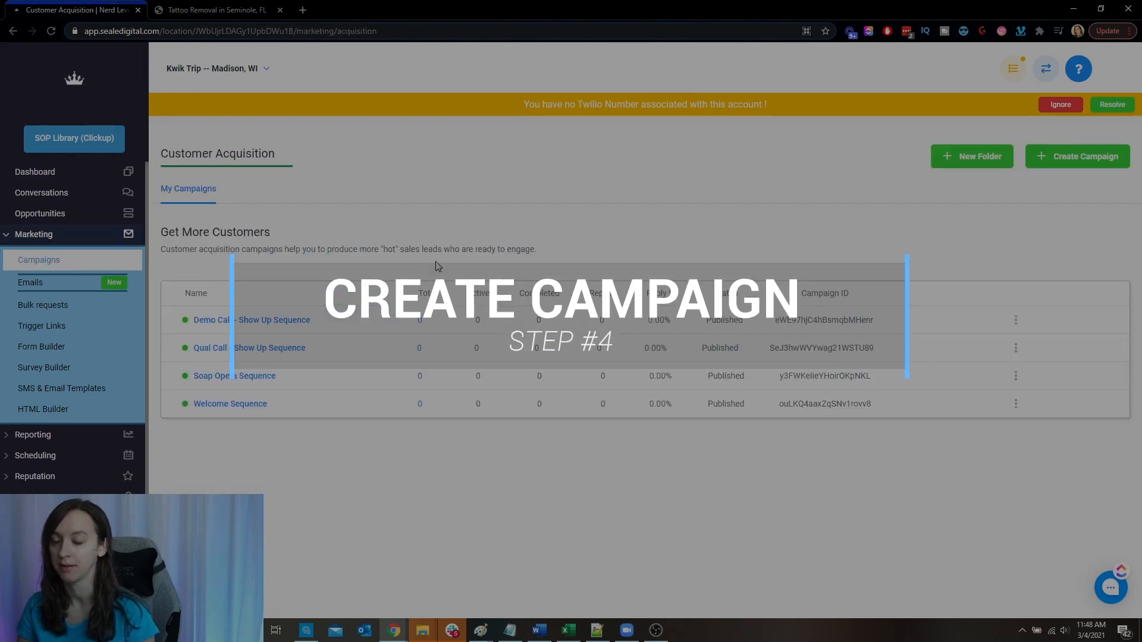
left_click(1106, 157)
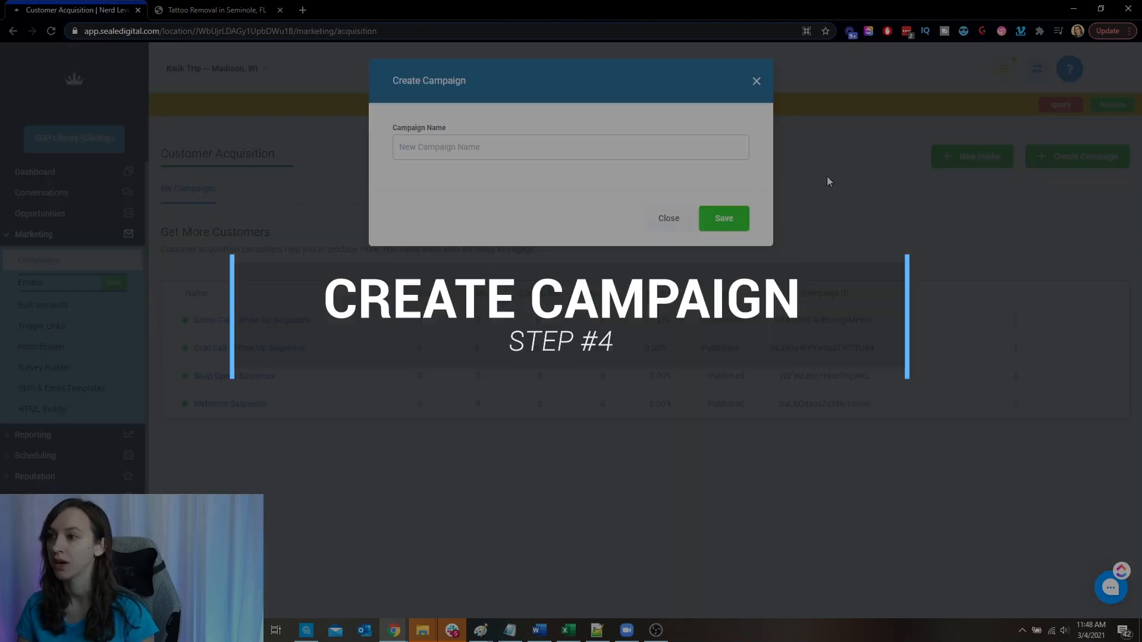
left_click(571, 146)
type("Google ")
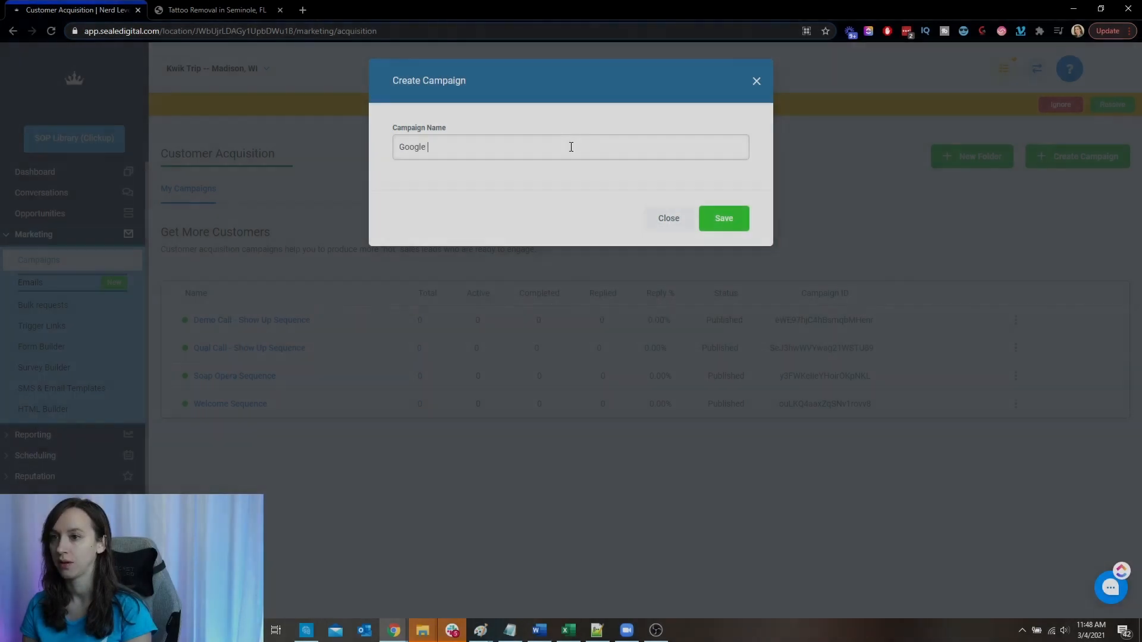
type("ads optin")
left_click(717, 224)
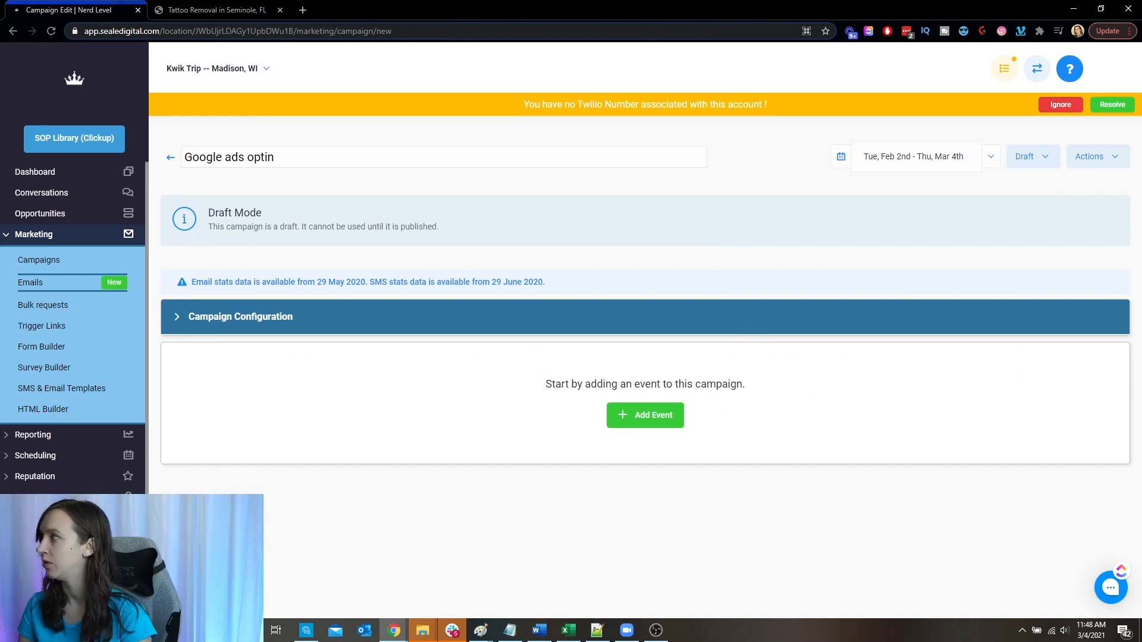
- Add an SMS event to the campaign and start its message with "Hey" and the contact's first name custom value
left_click(660, 415)
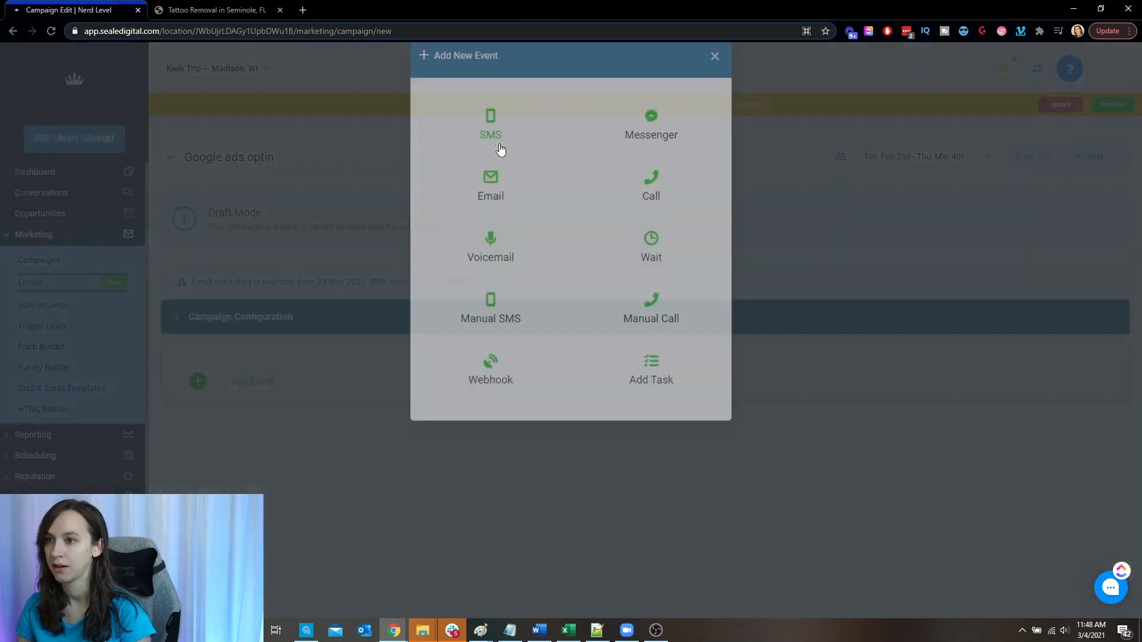
left_click(490, 134)
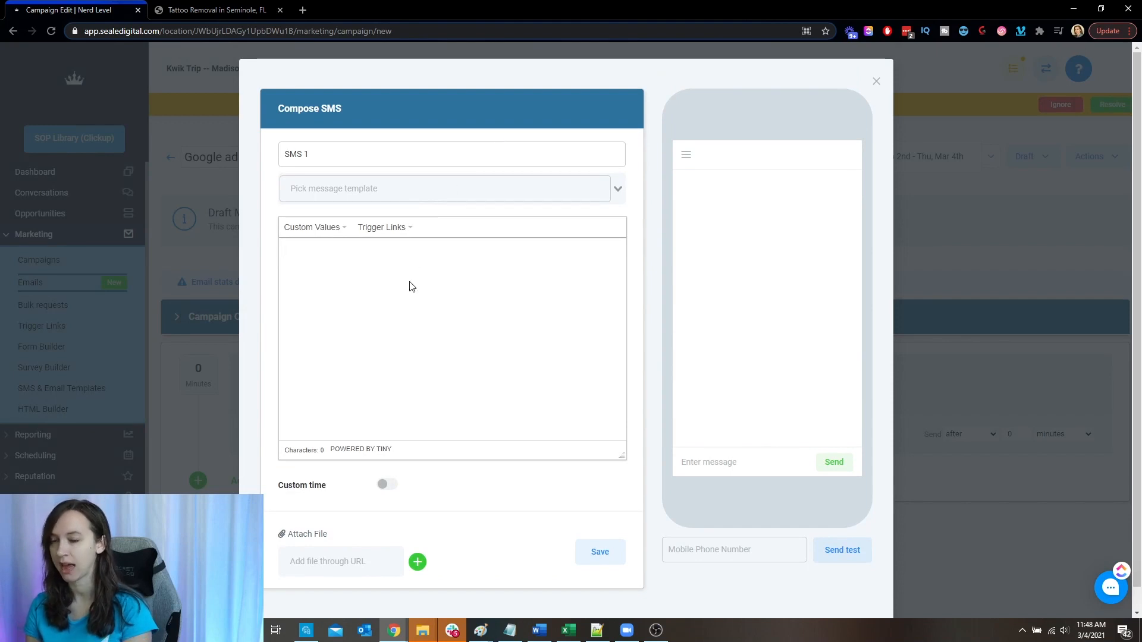
type("Hey")
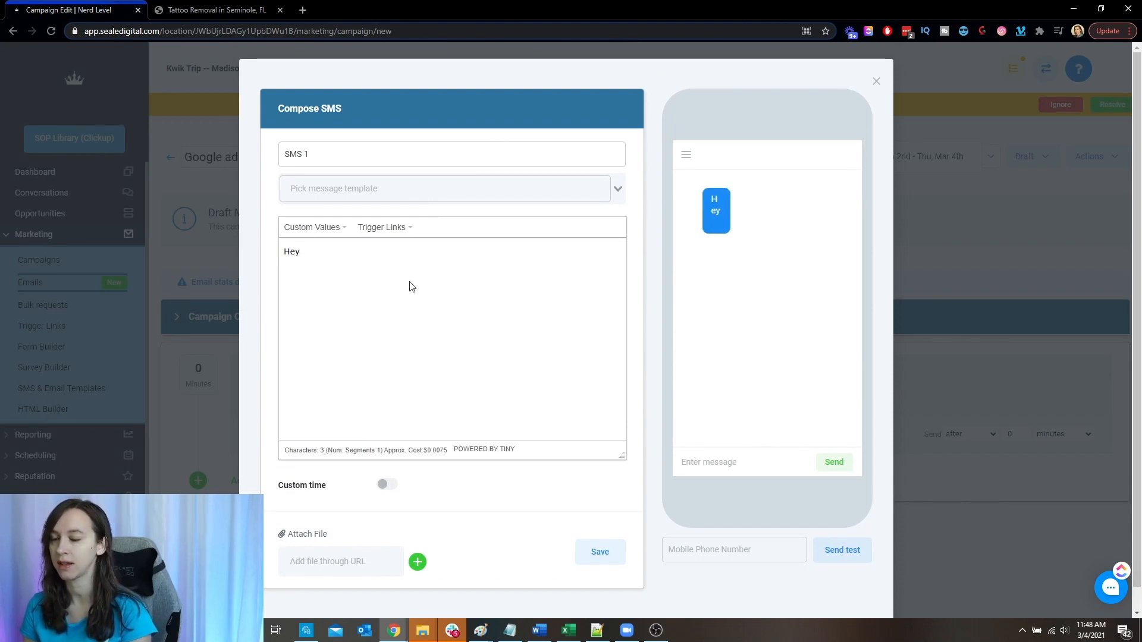
left_click(324, 225)
mouse_move(336, 254)
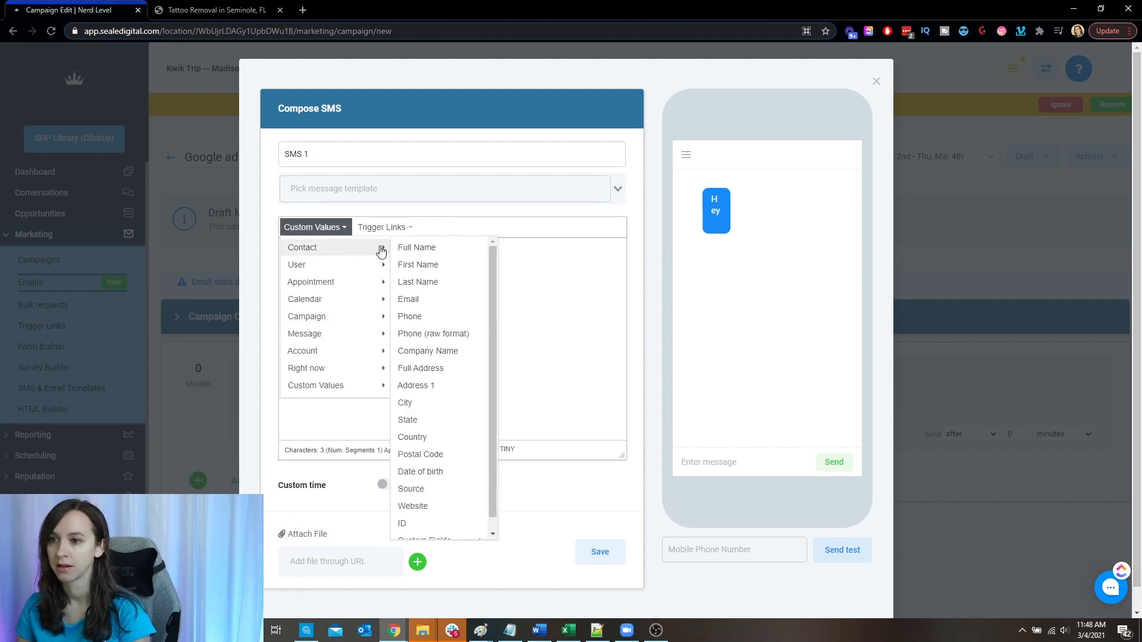
left_click(418, 265)
- Continue the message with ", thanks for your interest in {niche offer}. My name is" and insert the account owner's first name custom value
type(", thanks")
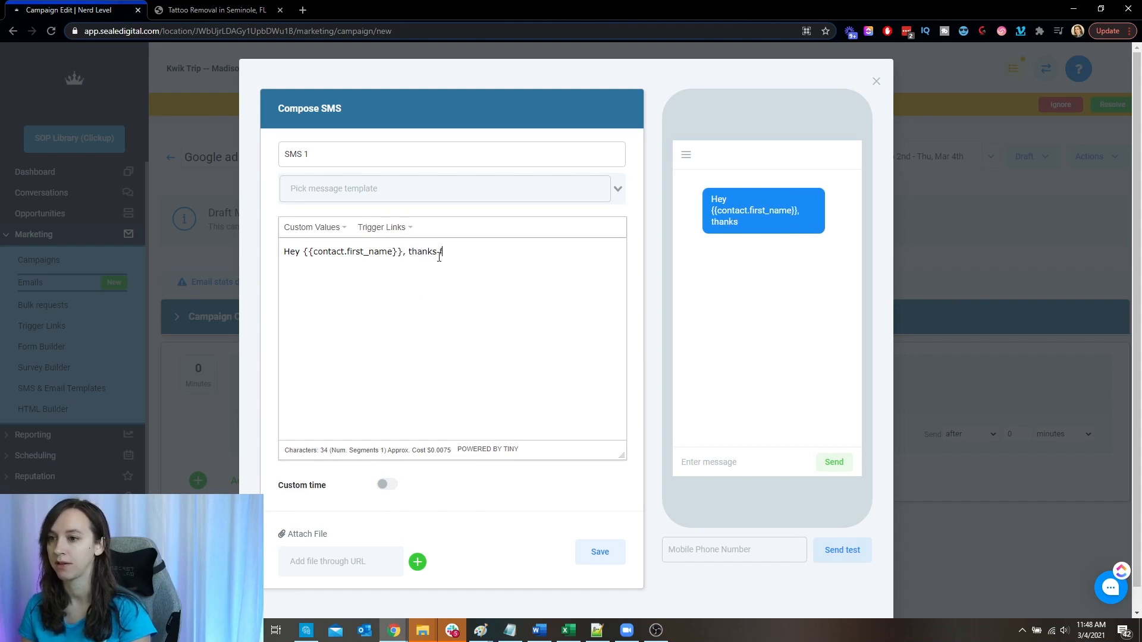
type(" for your intereste")
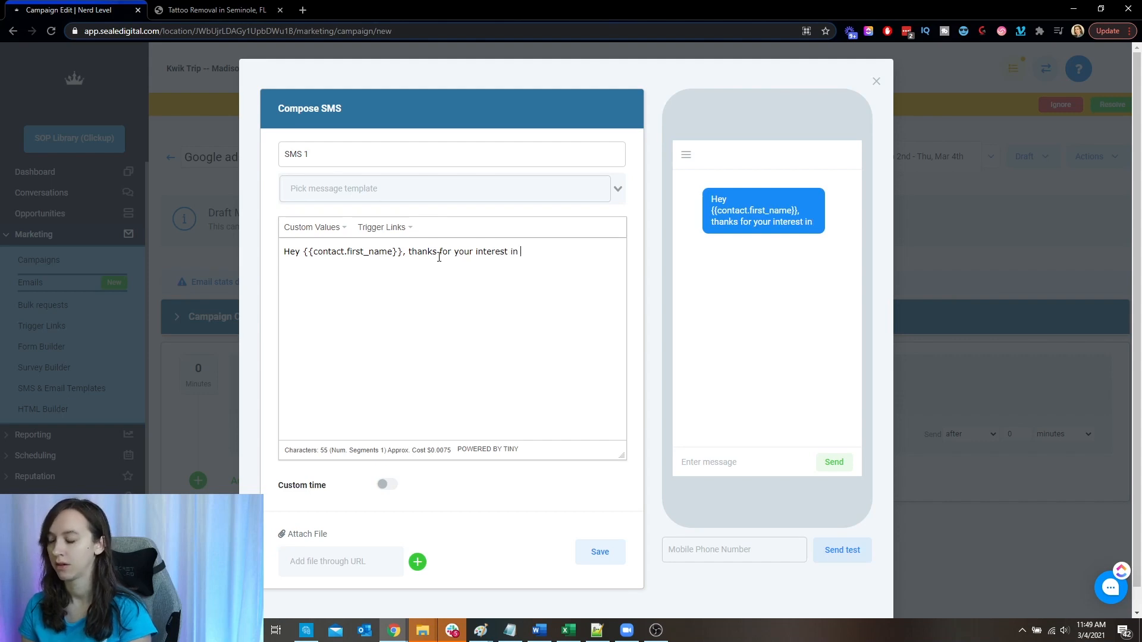
type(" {niche offer")
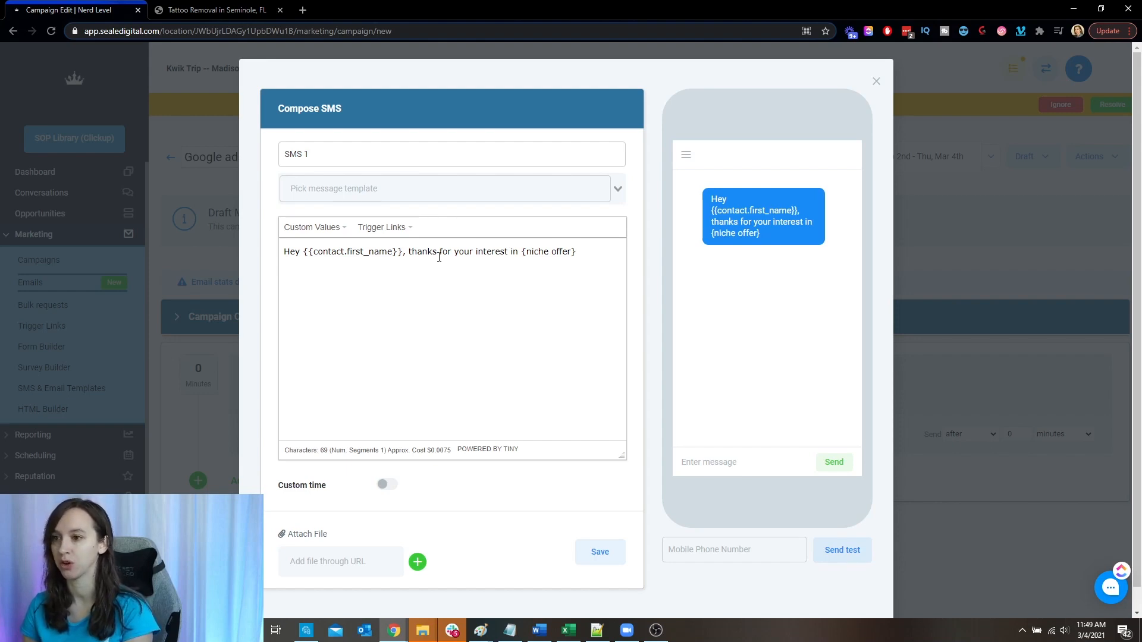
type("}. My name is")
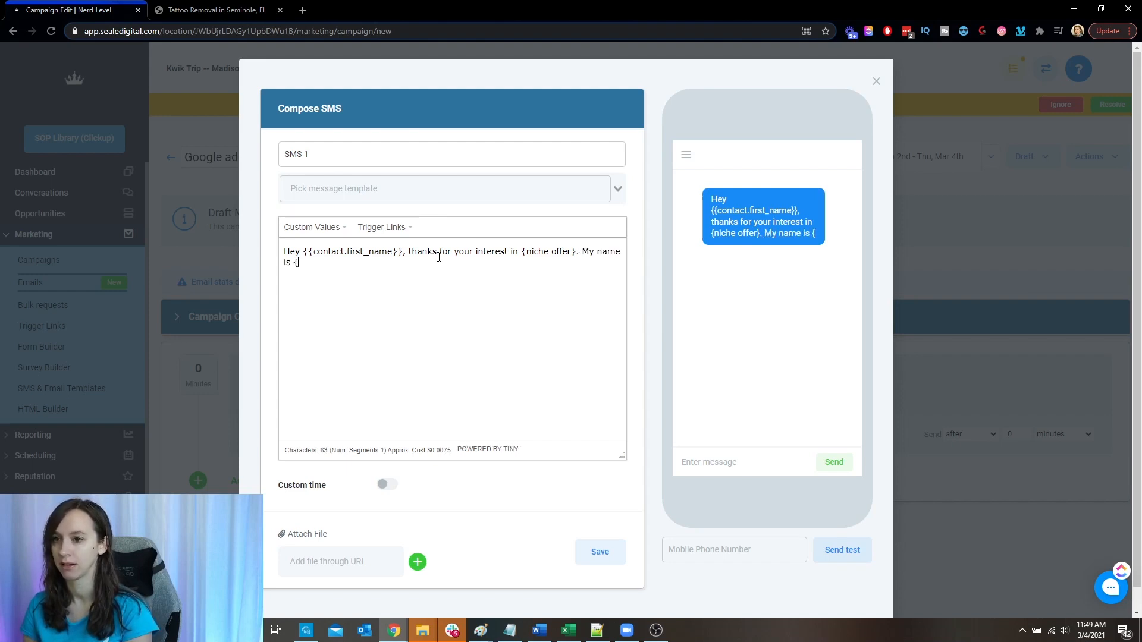
left_click(314, 228)
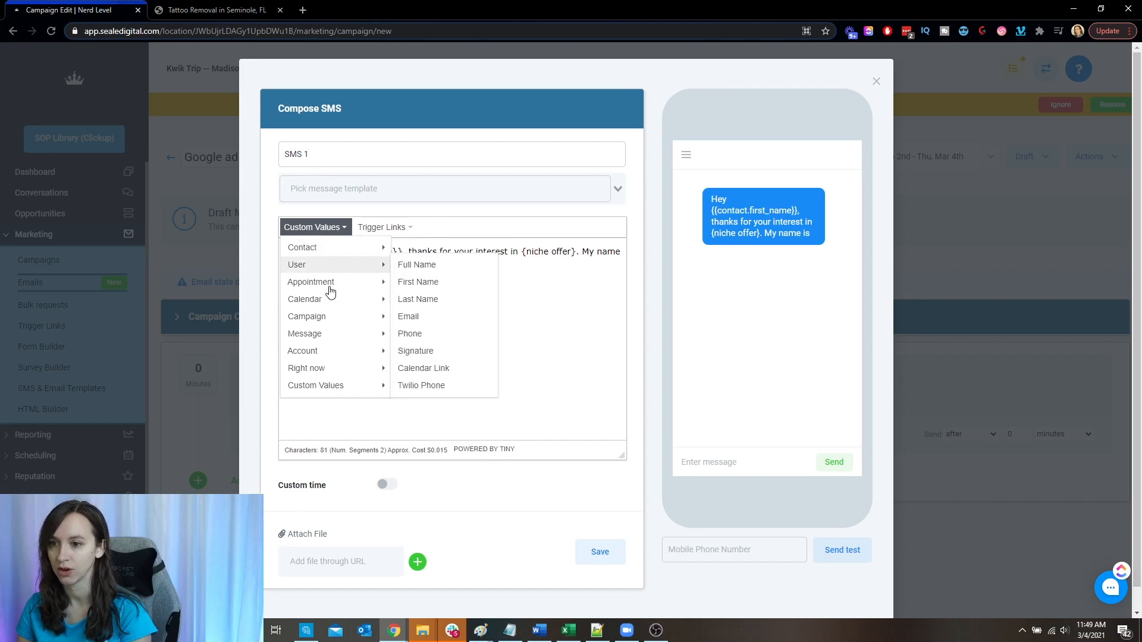
mouse_move(348, 393)
mouse_move(375, 352)
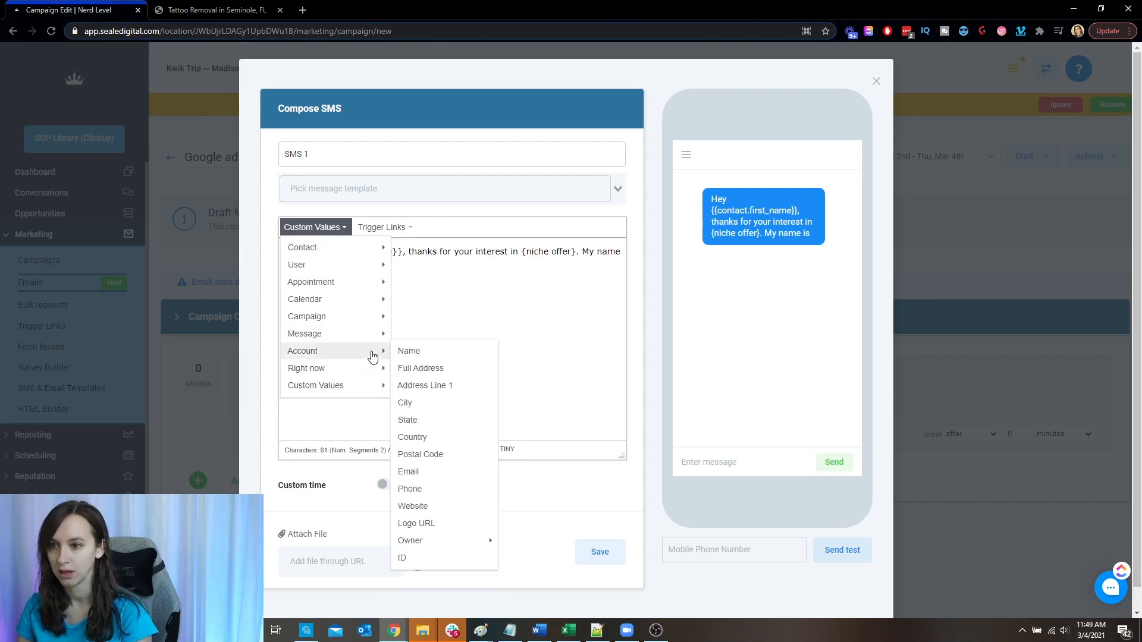
left_click(522, 542)
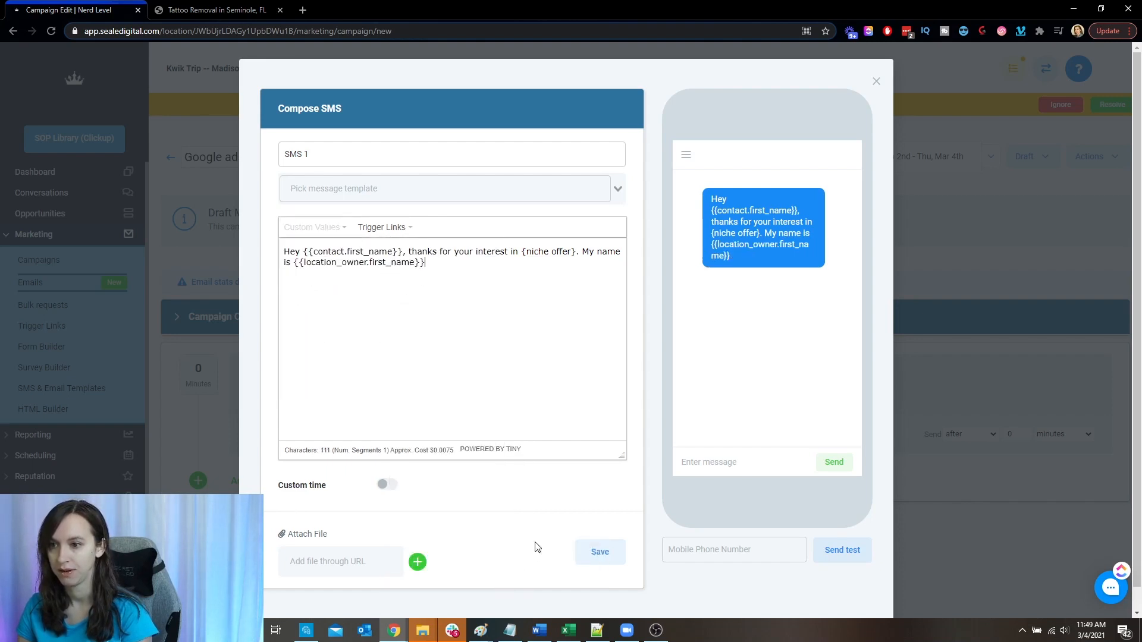
- Finish the message with ". I'll be calling you as soon as i can! If you're busy we can text, just reply to this message!"
type(". I'll be calling you as soon as i can! If you")
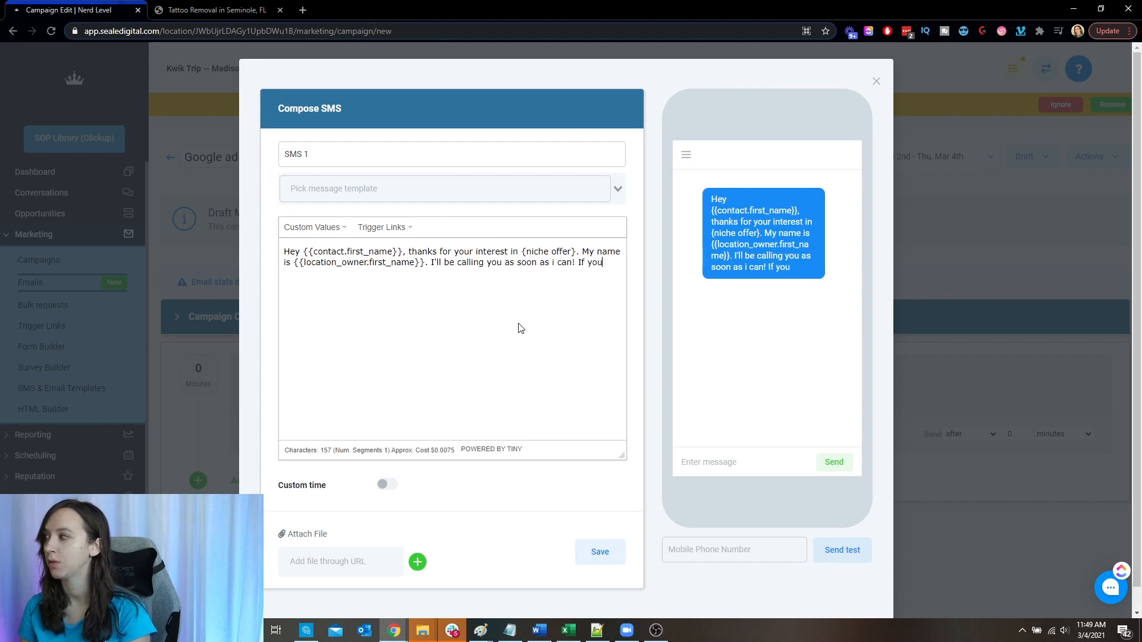
type("'re busy c")
type("e can text,")
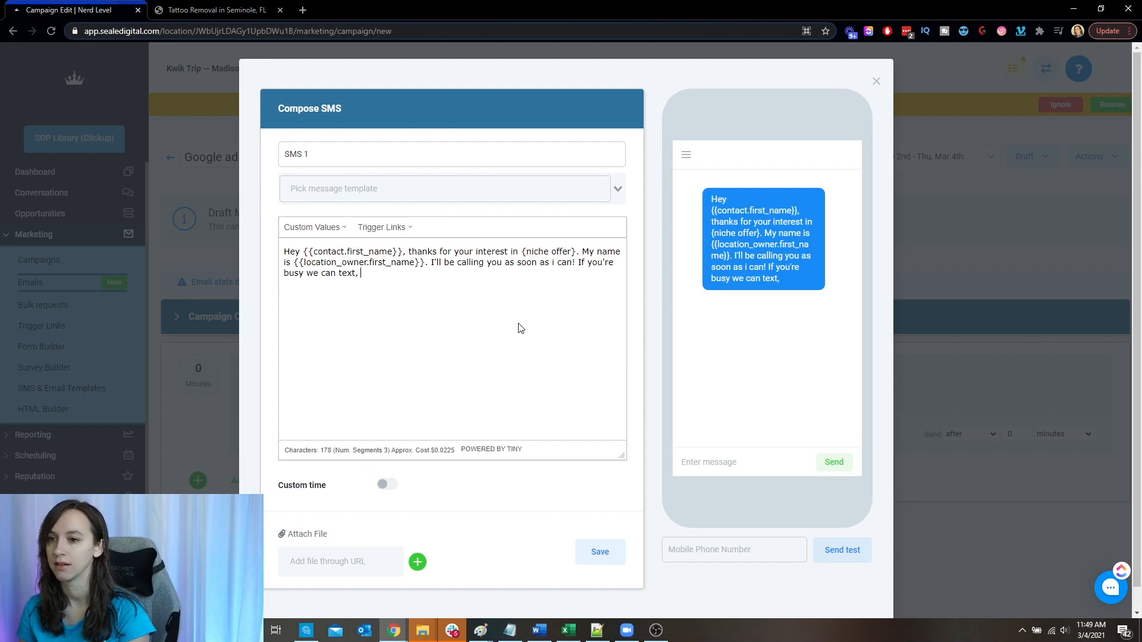
type(" just reply to")
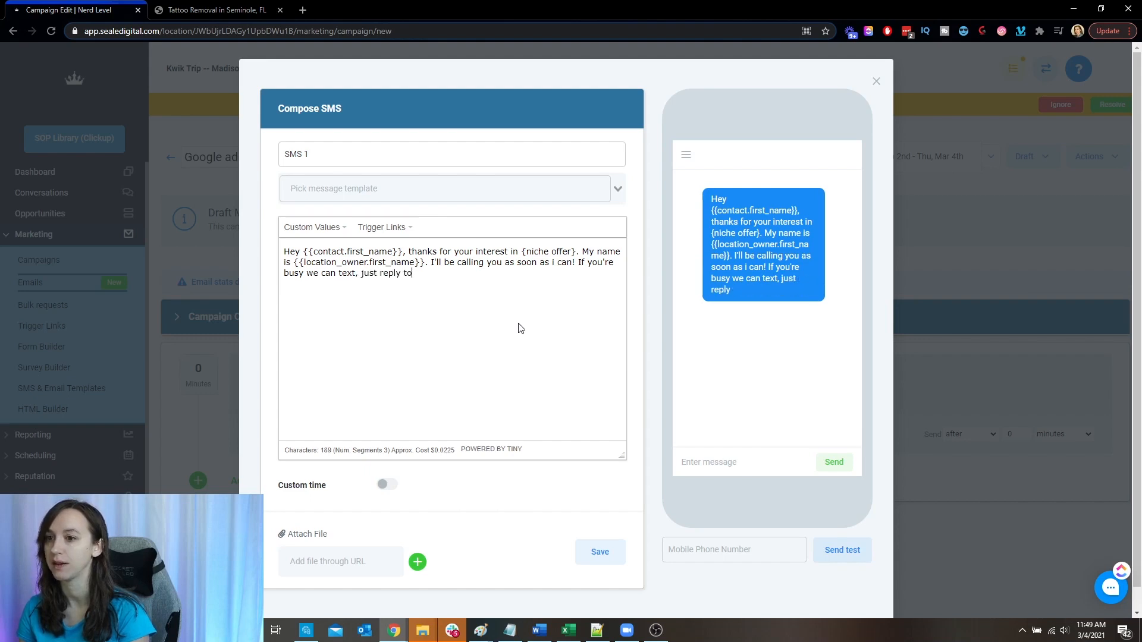
type(" this message!")
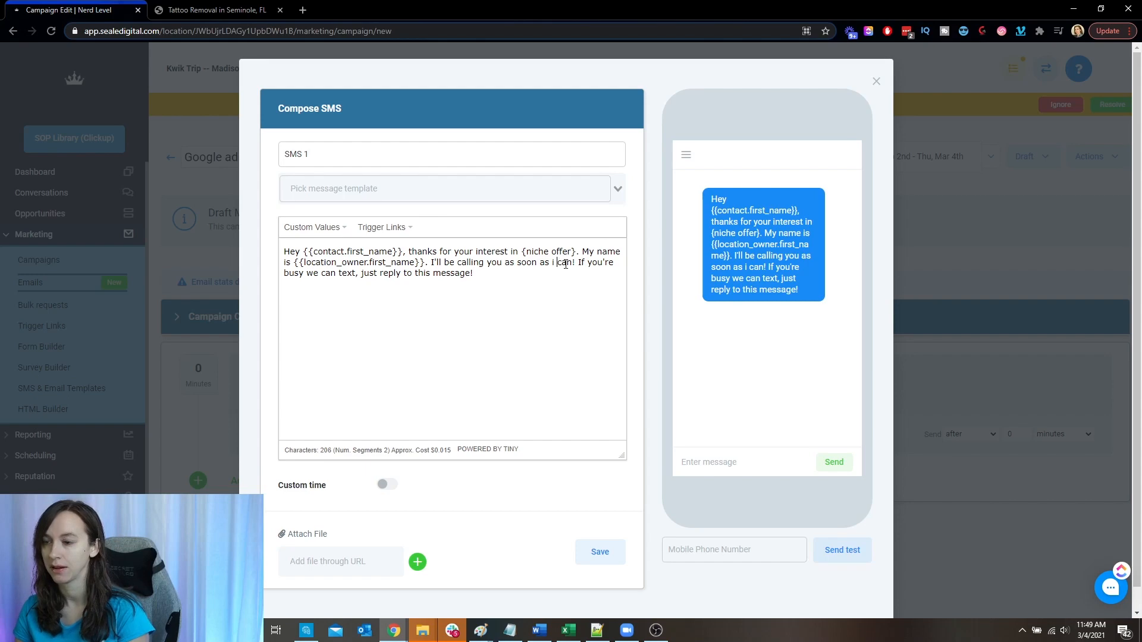
- Capitalize the lone "i" before "can" in the message and save the SMS with sending set to after 2 minutes
key("BackSpace")
key("BackSpace")
type("I")
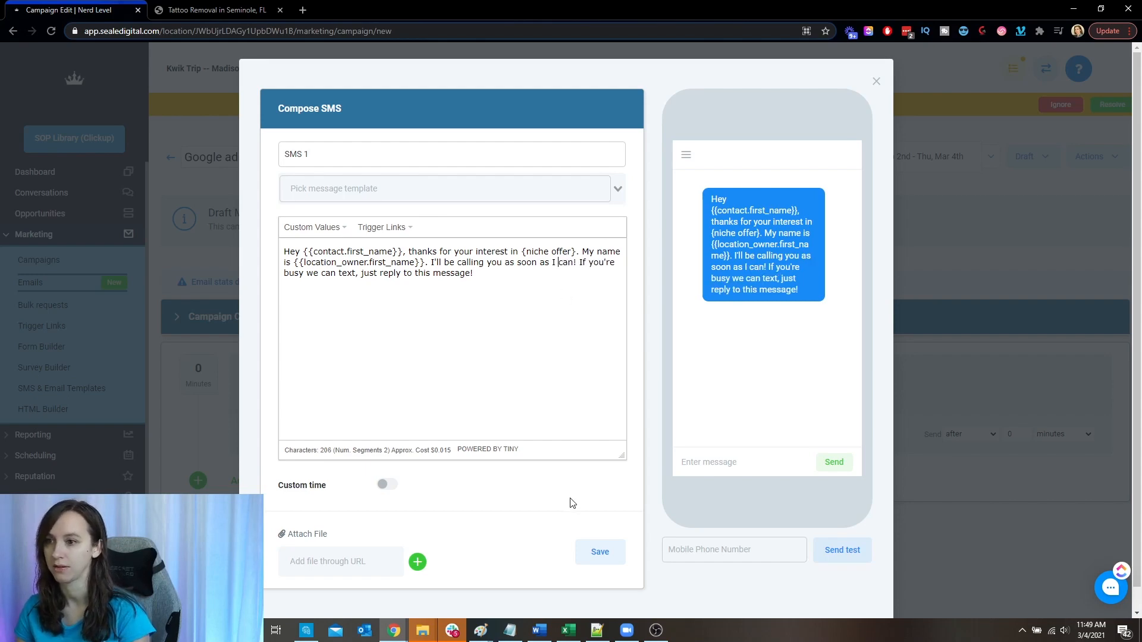
left_click(603, 550)
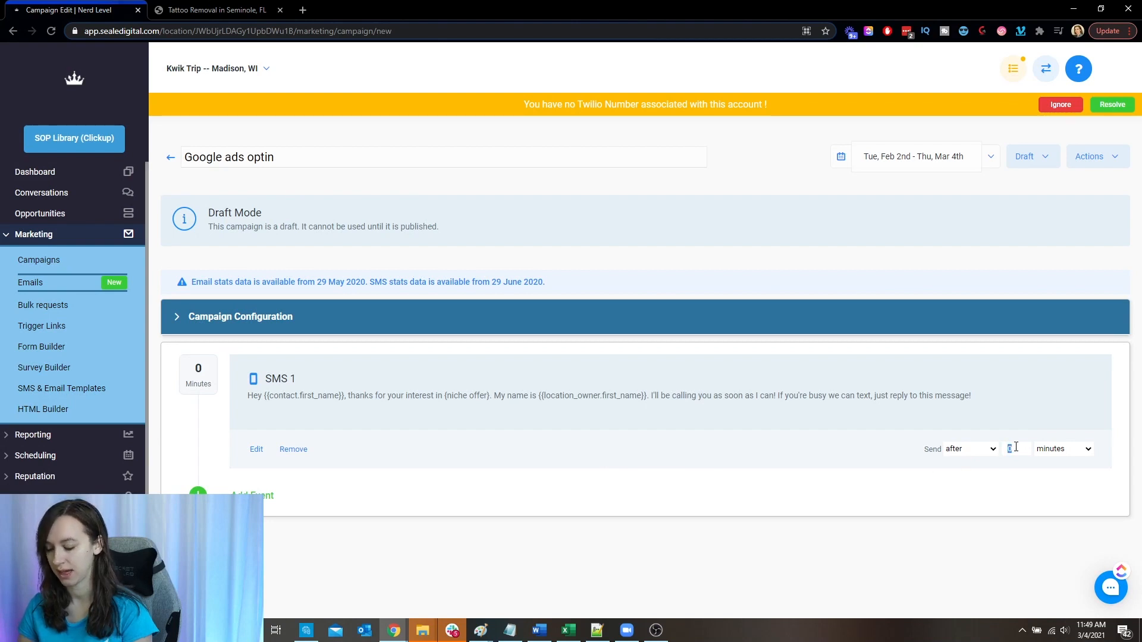
type("2")
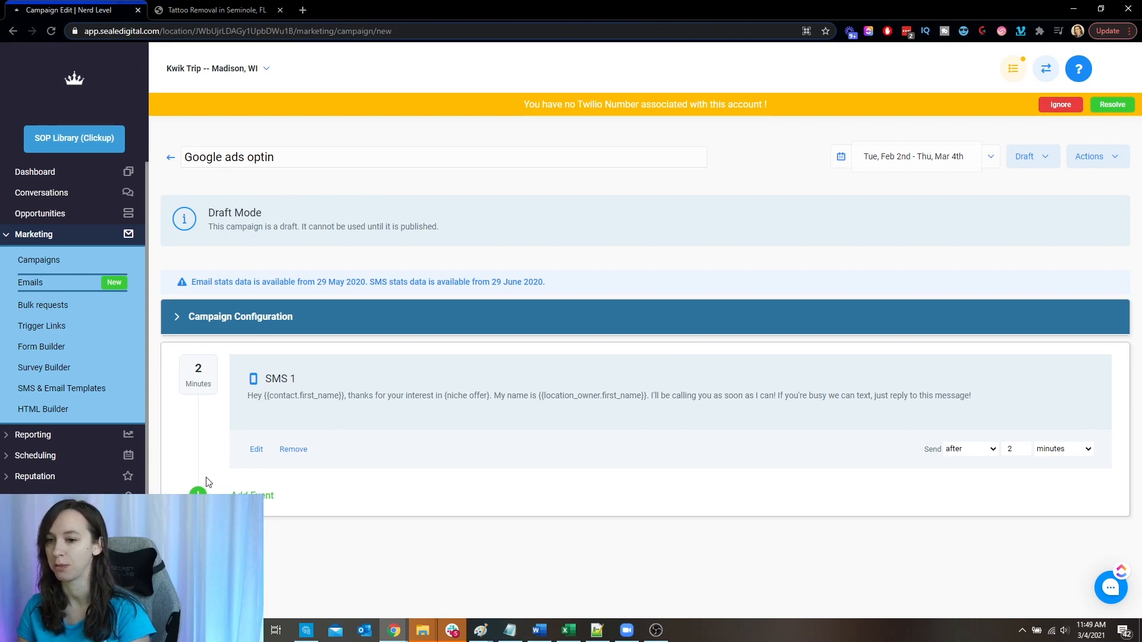
- Add a second SMS event and start its message with "Hey it's" and the account owner's first name custom value
left_click(252, 495)
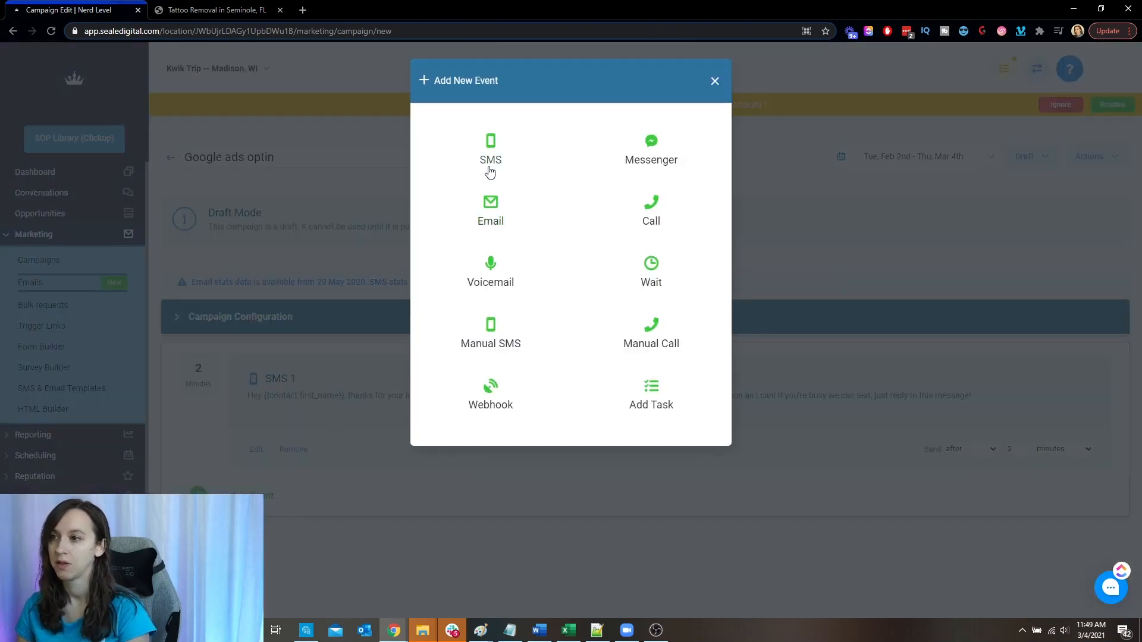
left_click(489, 157)
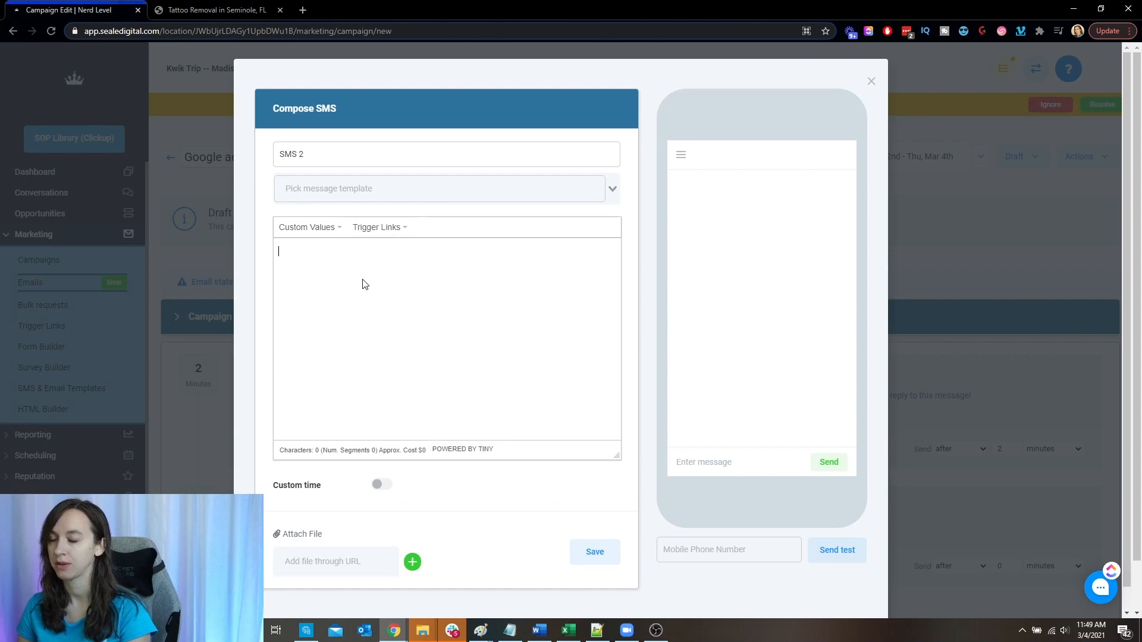
left_click(365, 284)
type("Hey it's")
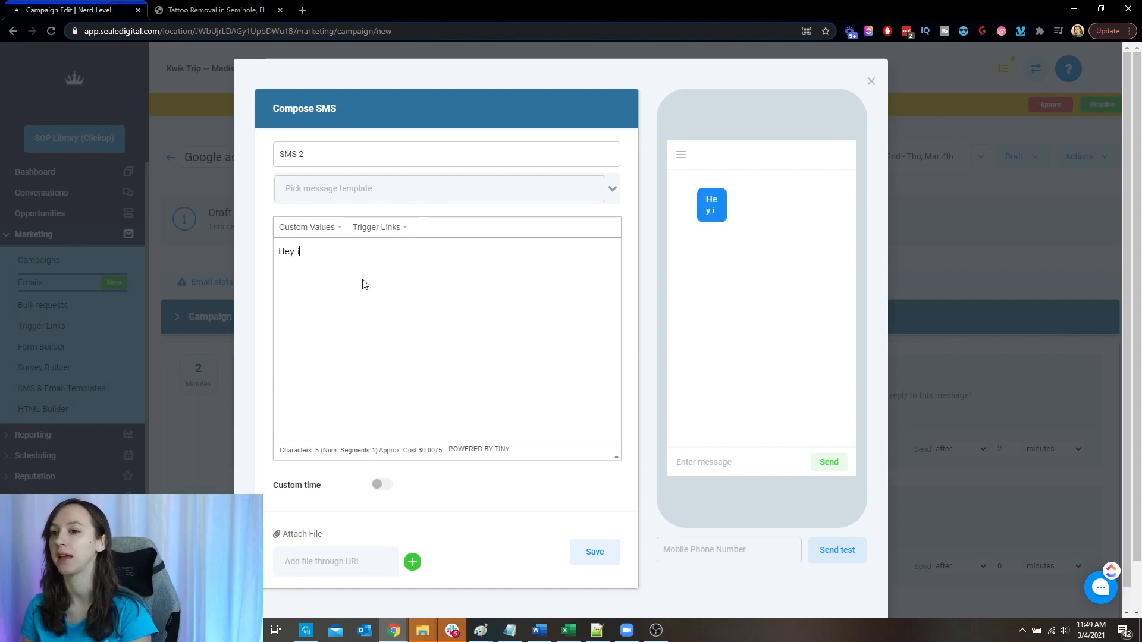
left_click(332, 229)
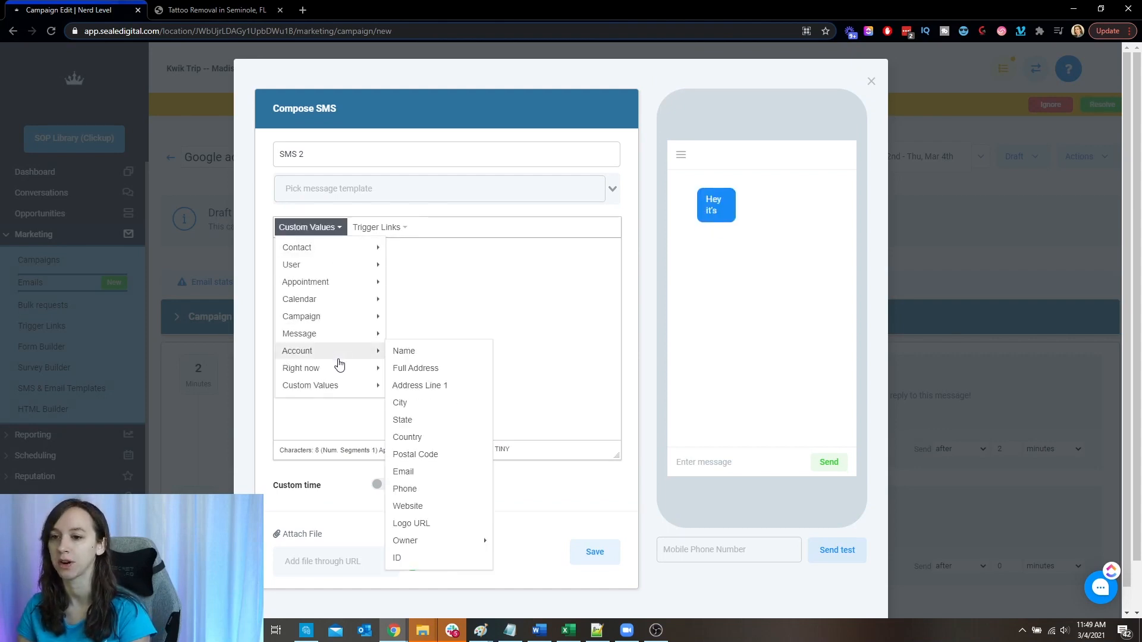
mouse_move(357, 373)
mouse_move(370, 354)
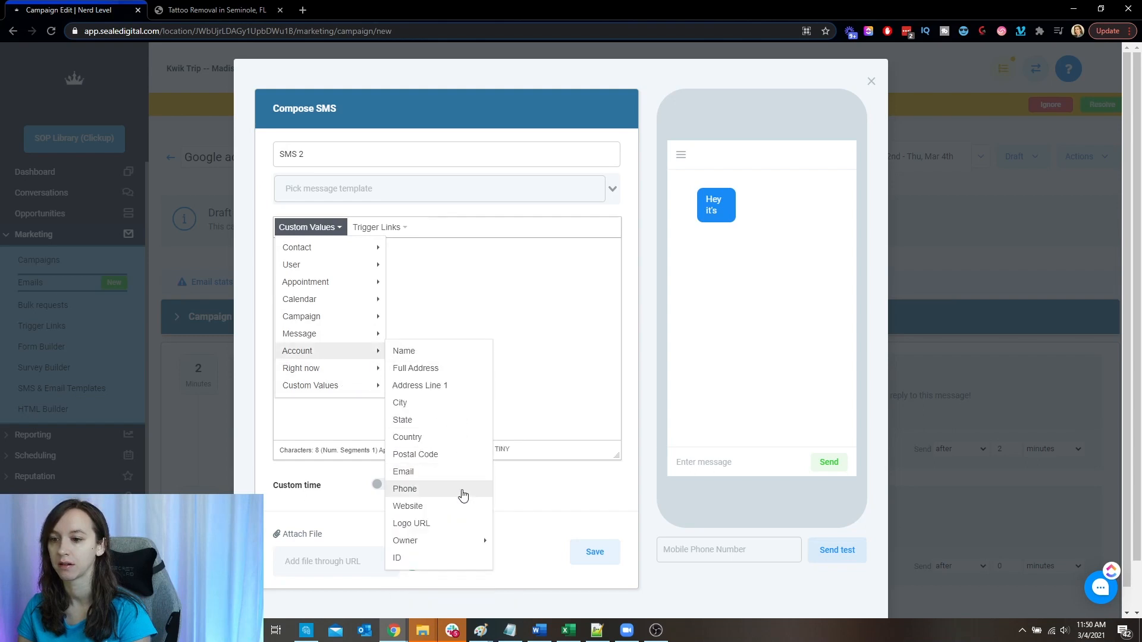
mouse_move(458, 542)
left_click(532, 546)
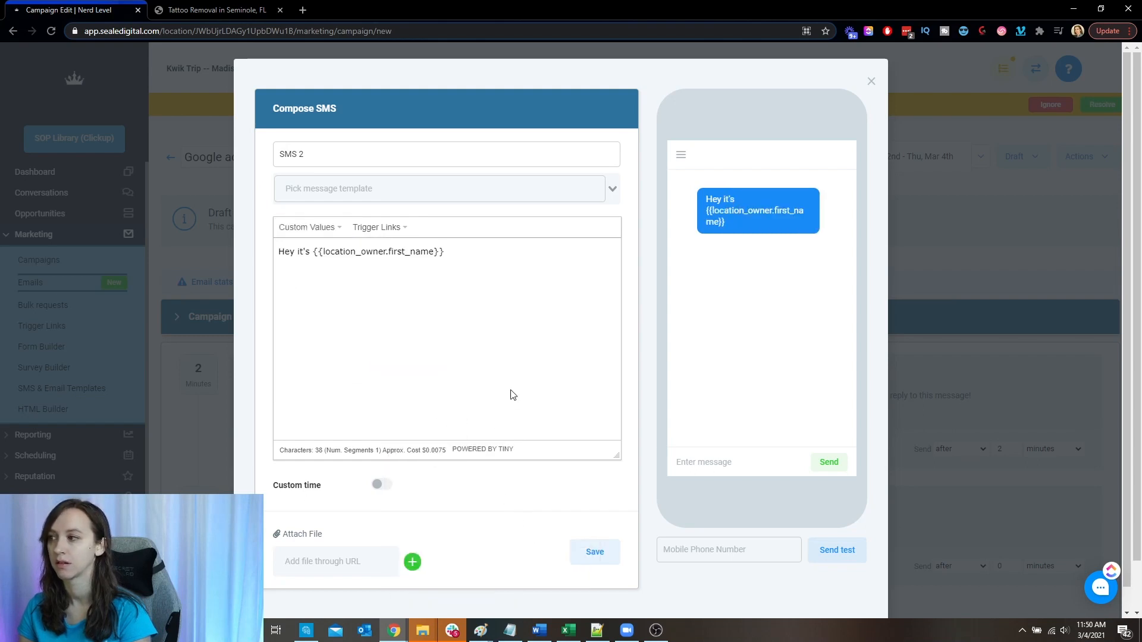
- Continue the second SMS message with ". Just wanted to check and see if you wanted to get a {offer}"
type(". Just wanted to check and see")
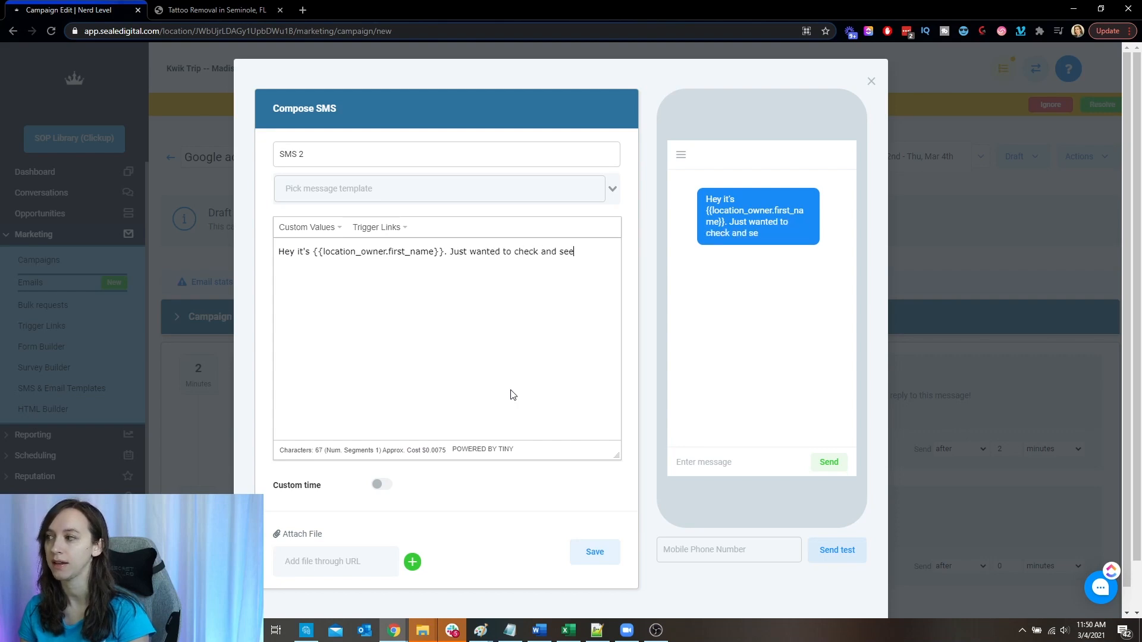
type(" if you wanted to get a {offer} ")
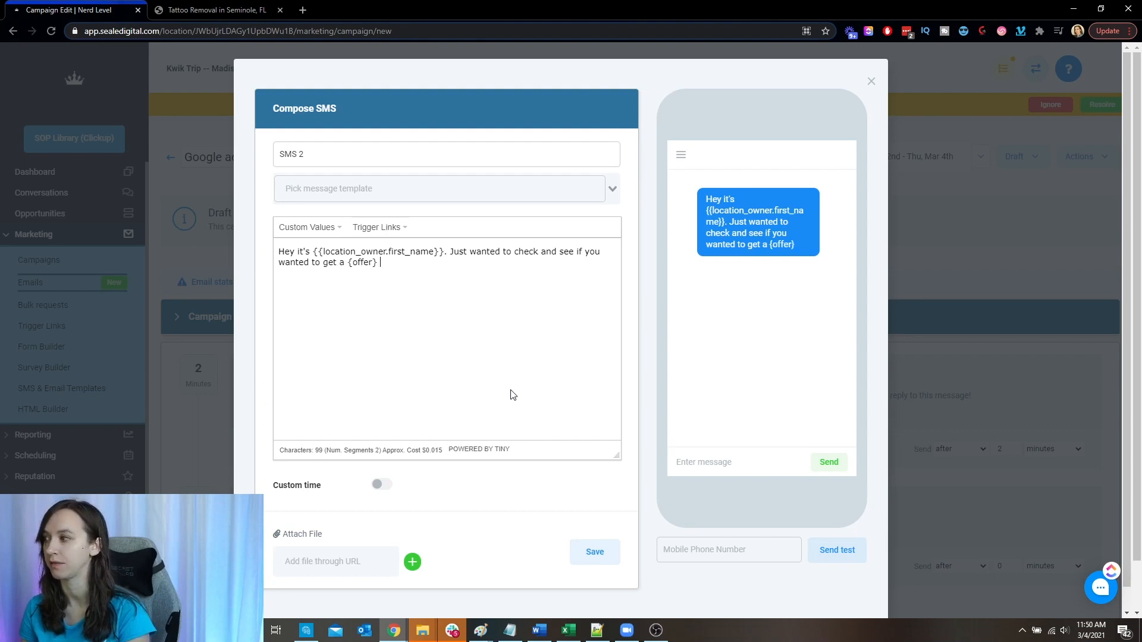
type("You can call us back at this")
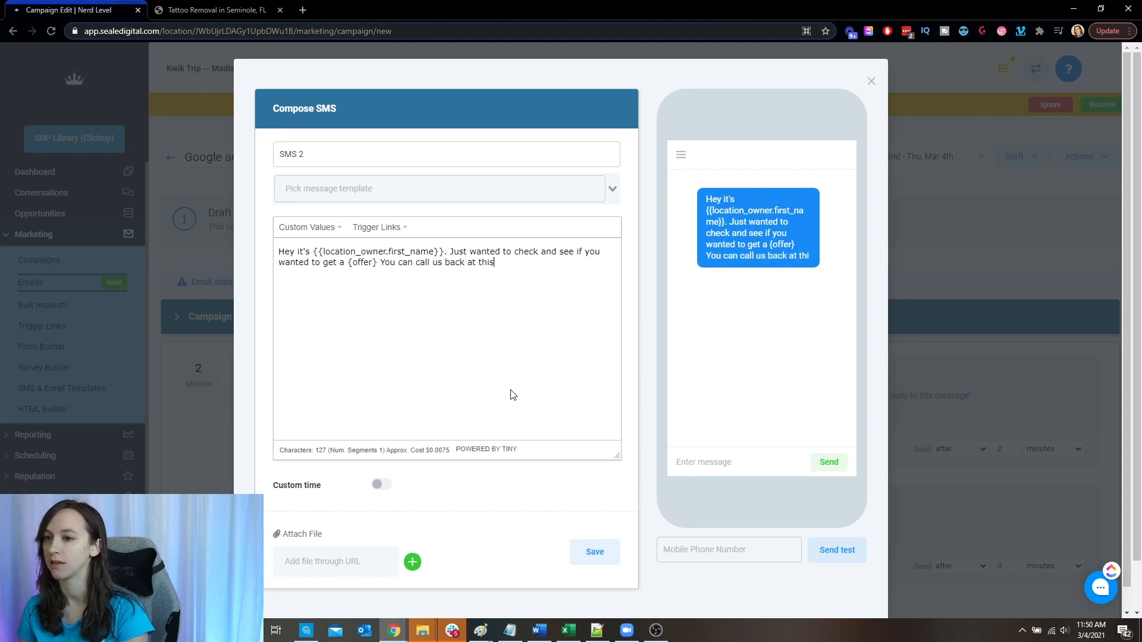
type(" number or schedule using th")
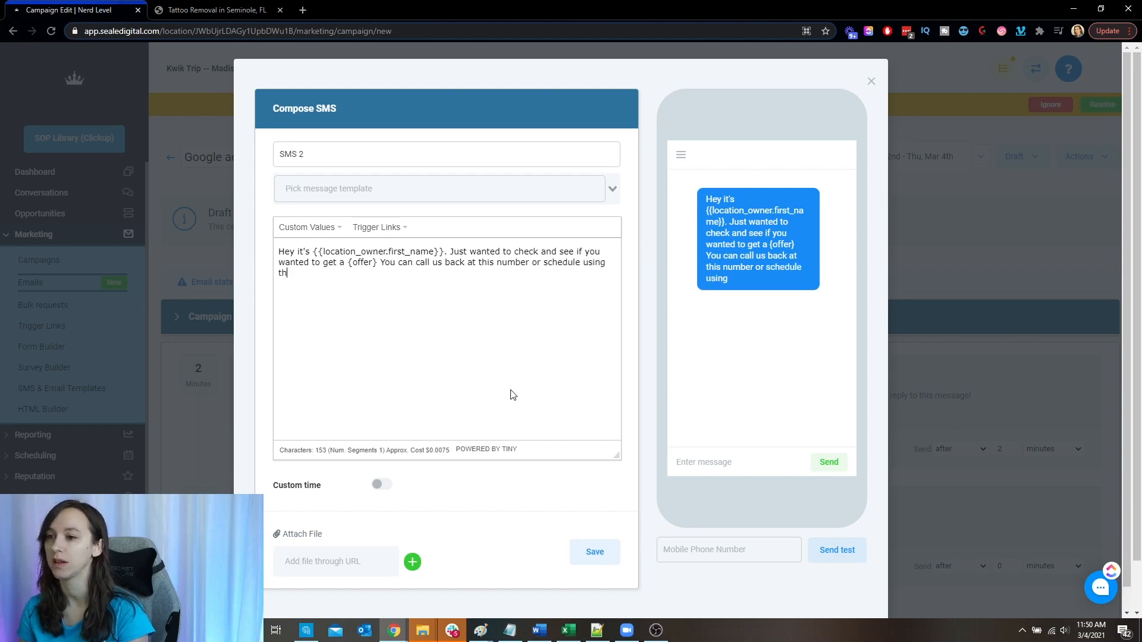
type("e link here:")
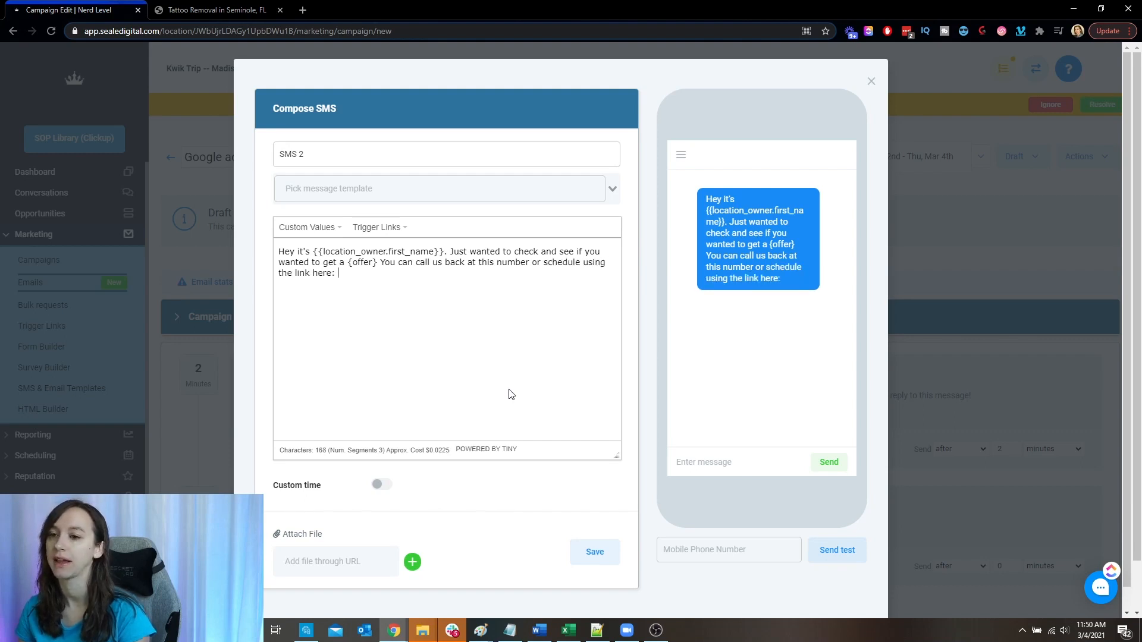
- Finish the message with "You can call us back at this number or schedule using the link here:" and check the available trigger links
left_click(360, 230)
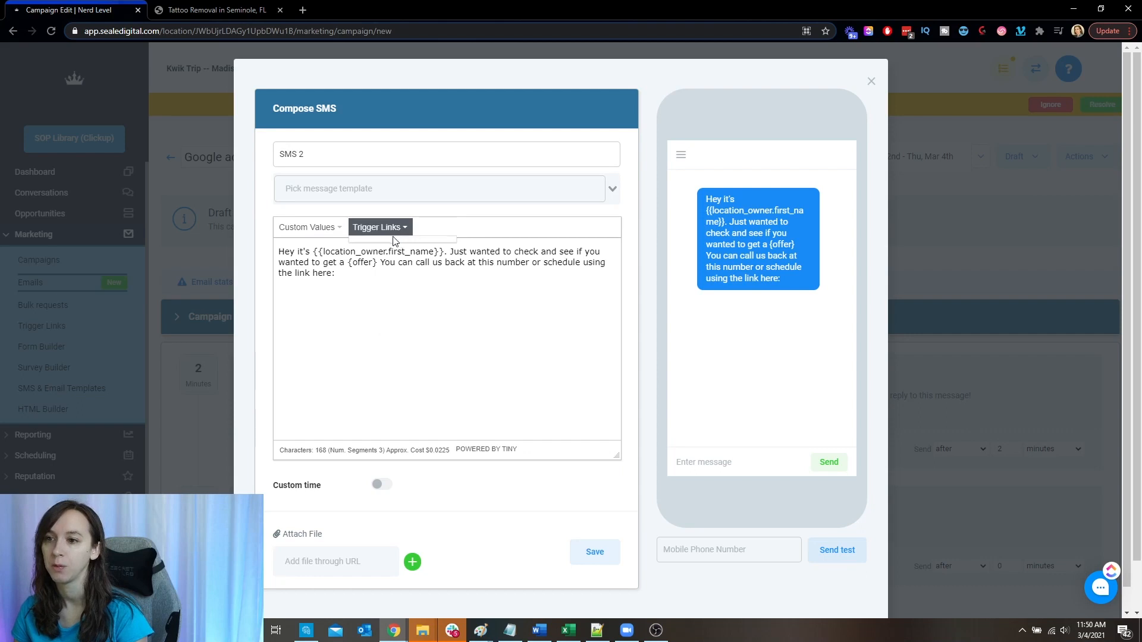
left_click(410, 279)
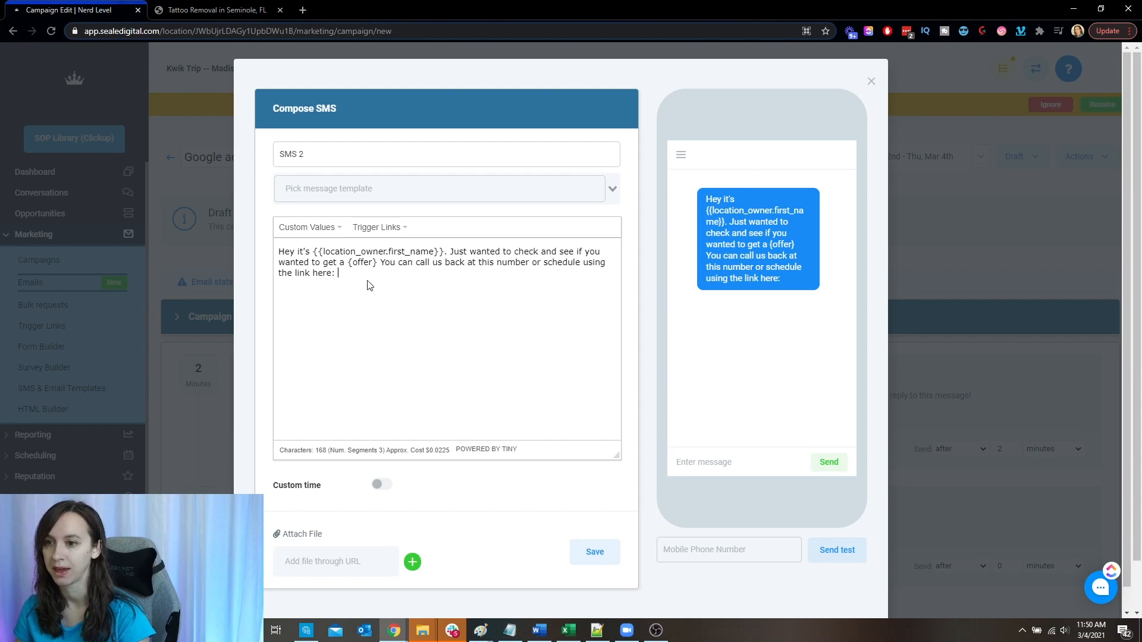
- Save the second SMS and set it to send after 10 hours
left_click(593, 551)
left_click(587, 548)
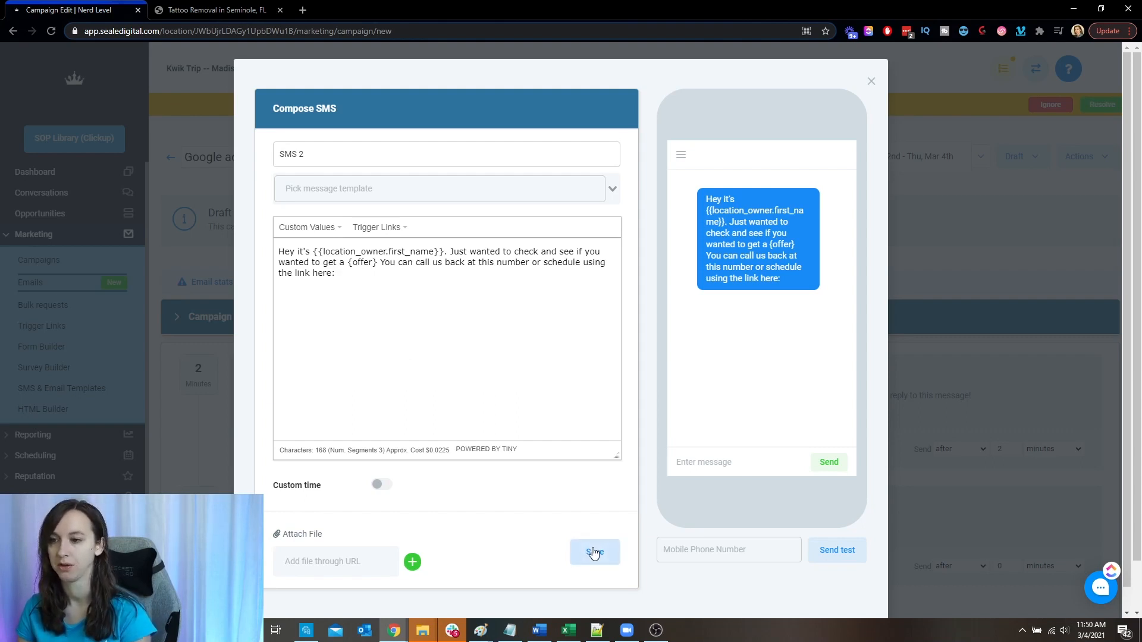
scroll(543, 382, "down", 2)
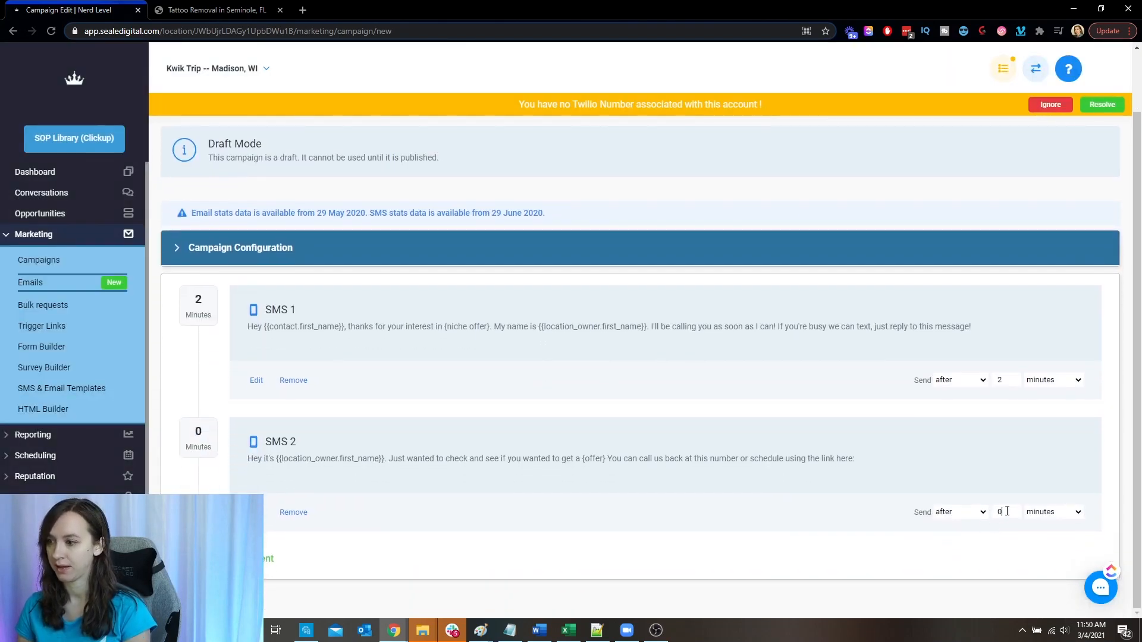
type("10")
key("Tab")
key("h")
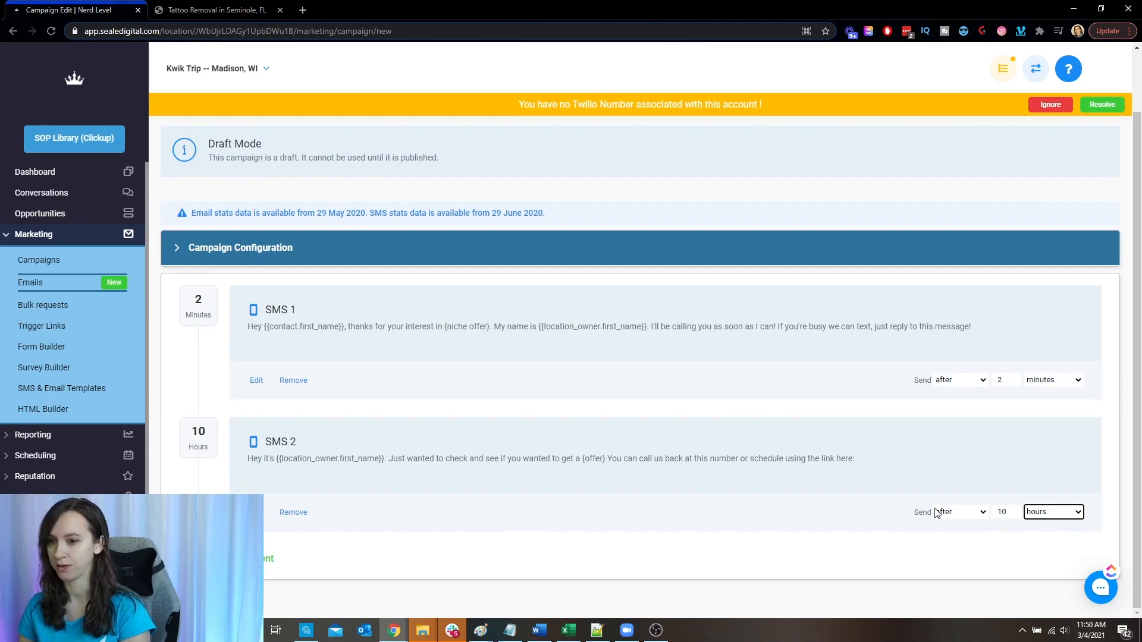
- Turn on custom time for SMS 2 with the When condition, exclude Saturday and Sunday from its send days, and save it
left_click(258, 513)
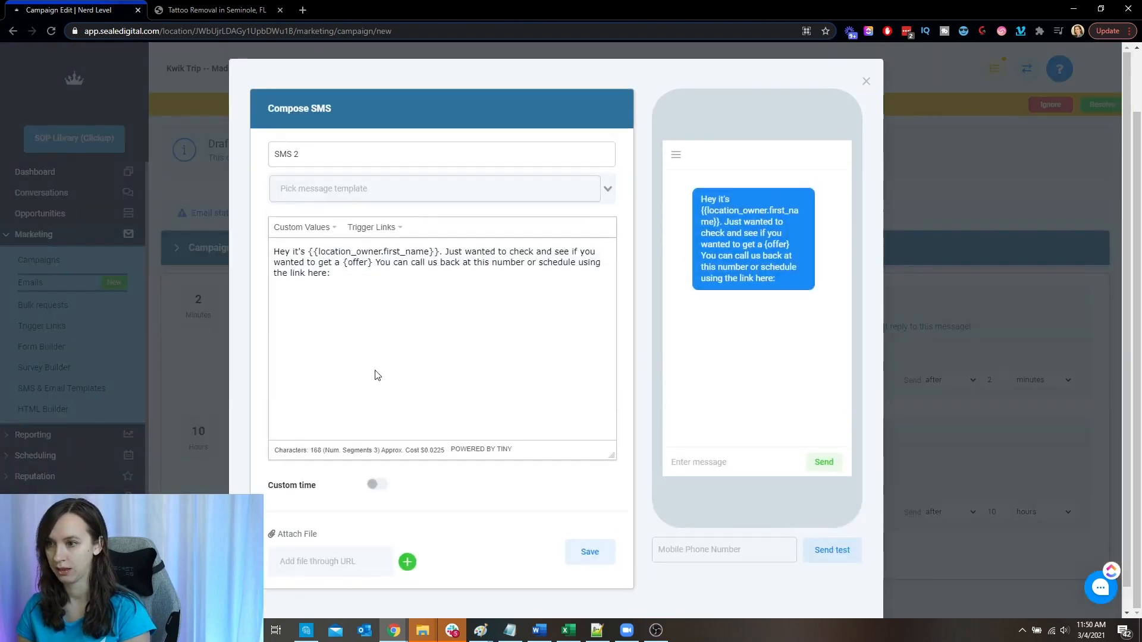
left_click(373, 462)
scroll(404, 462, "down", 3)
left_click(439, 328)
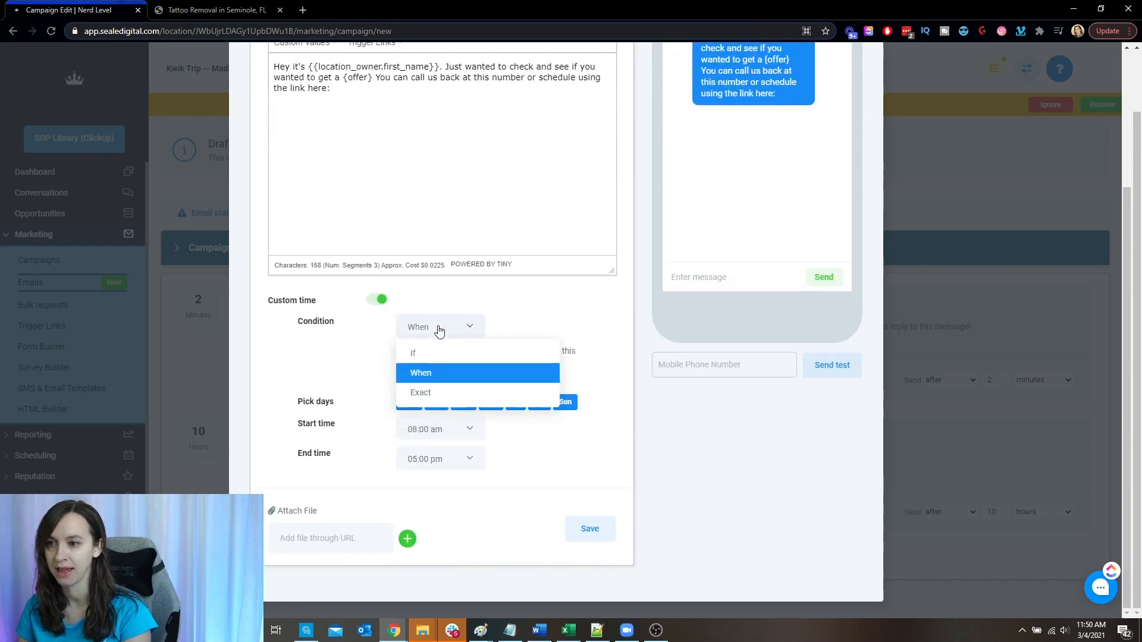
left_click(447, 375)
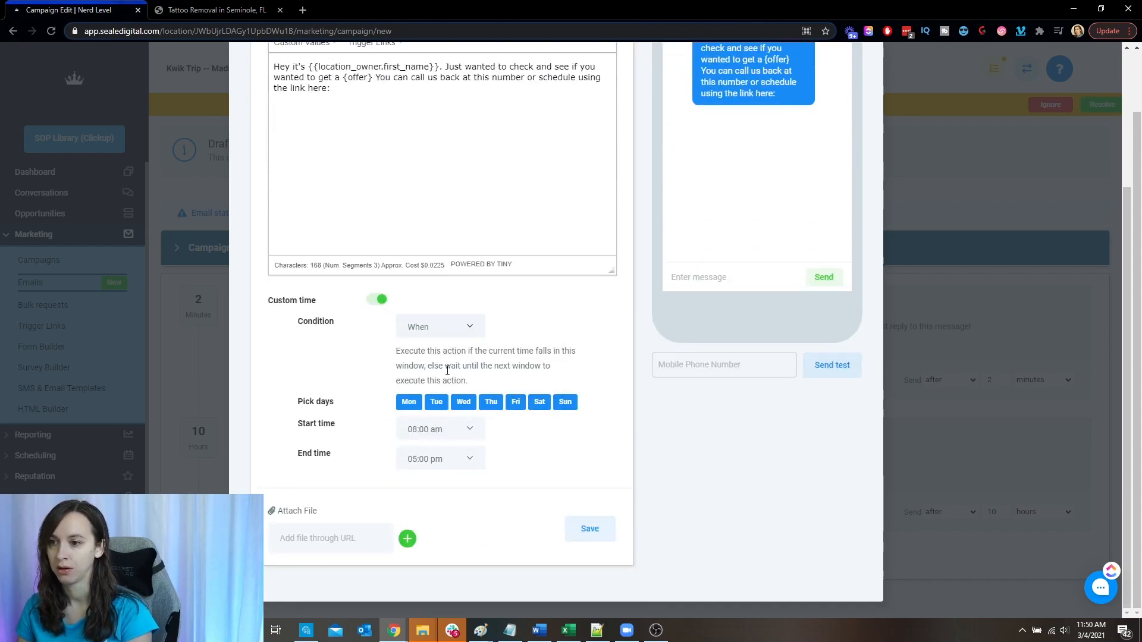
left_click(565, 402)
left_click(540, 402)
left_click(589, 535)
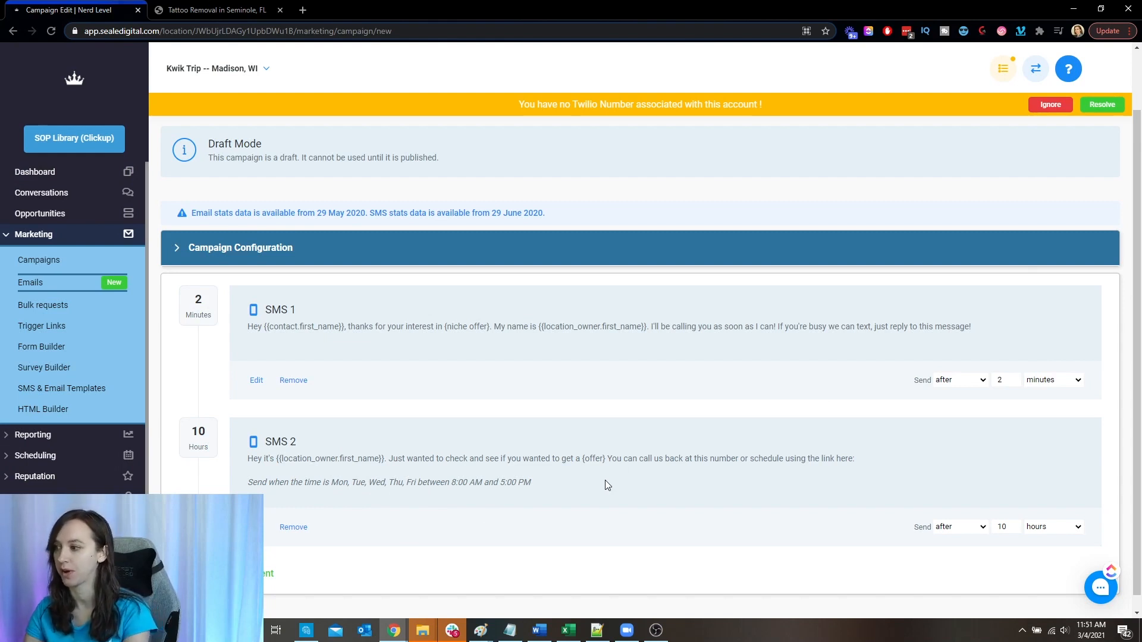
- Add a third SMS event and start its message with "Hey it's {biz owner}"
scroll(605, 480, "down", 1)
left_click(271, 558)
left_click(486, 157)
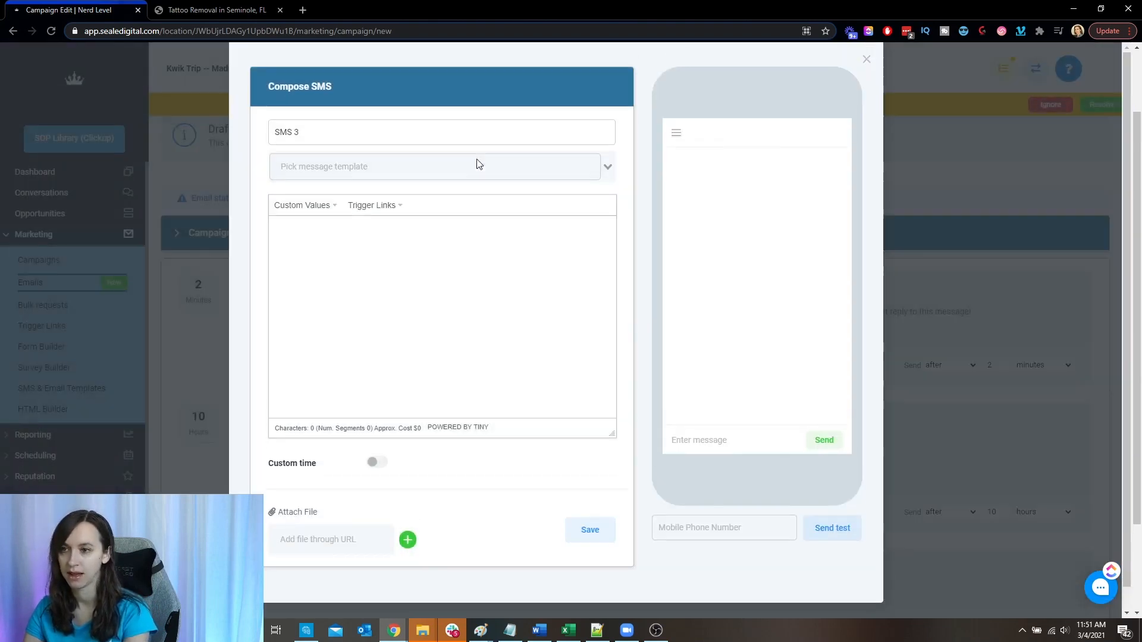
type("H")
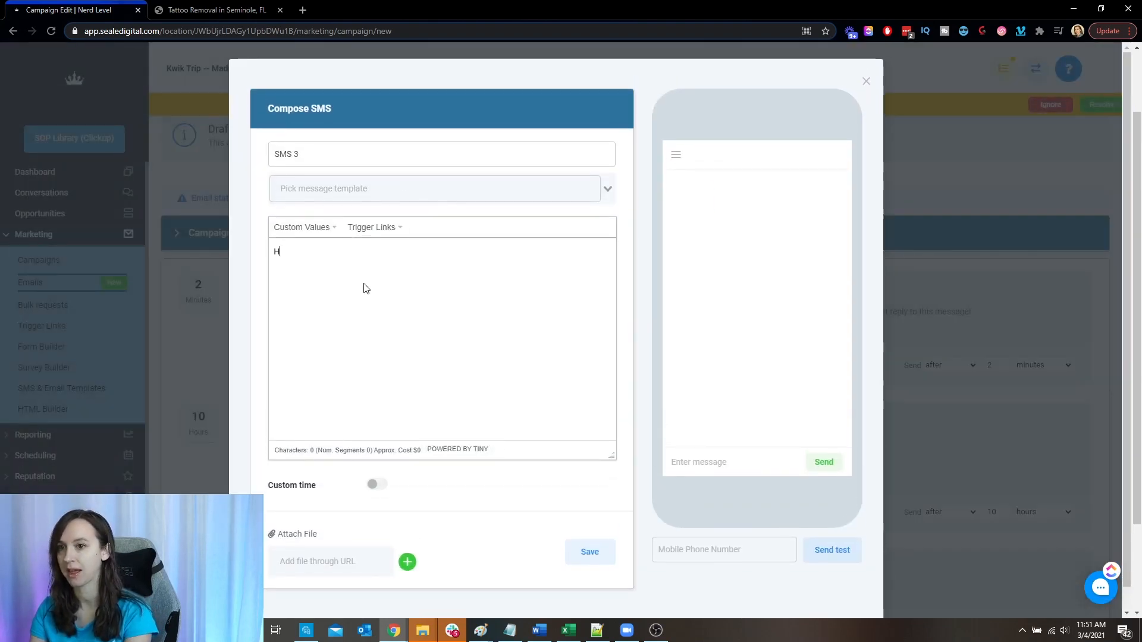
type("ey it's ")
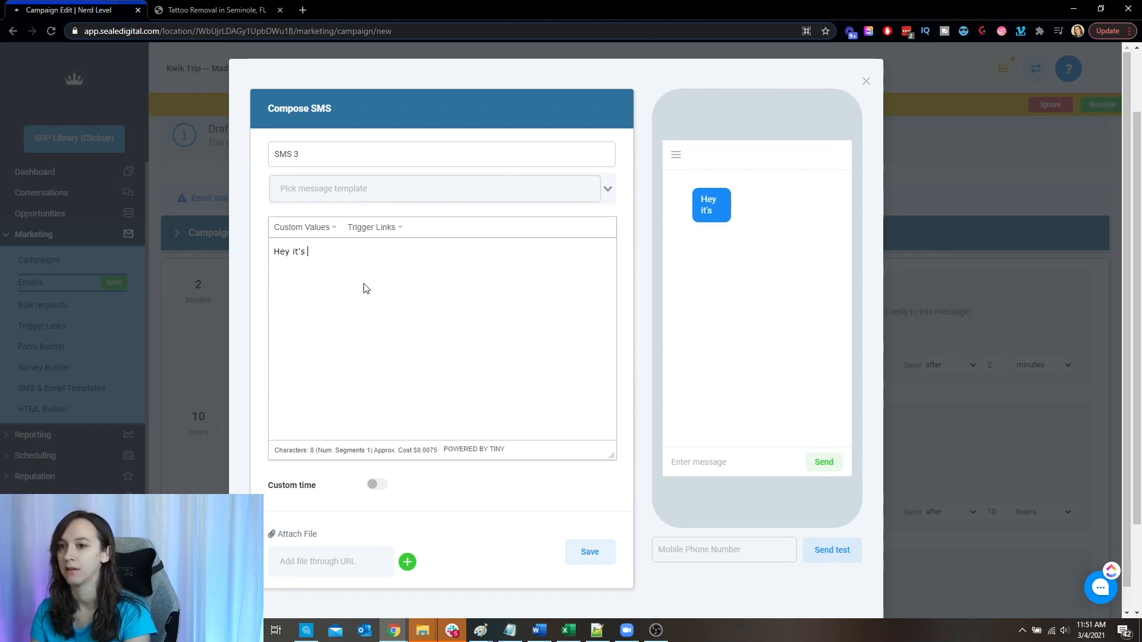
type("{biz o")
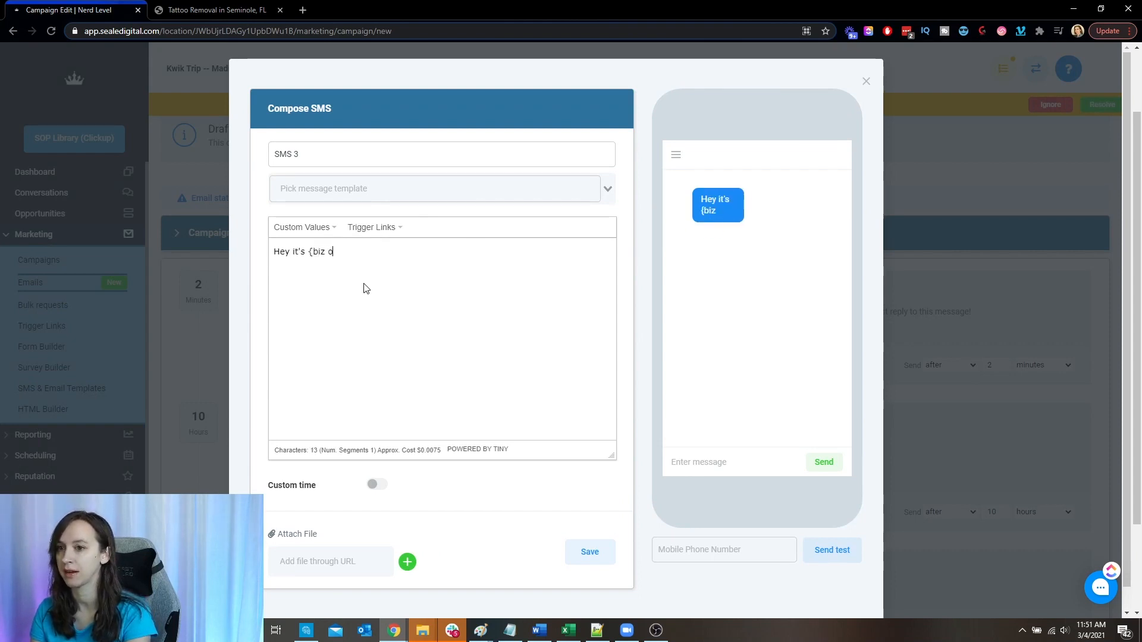
type("wner} ")
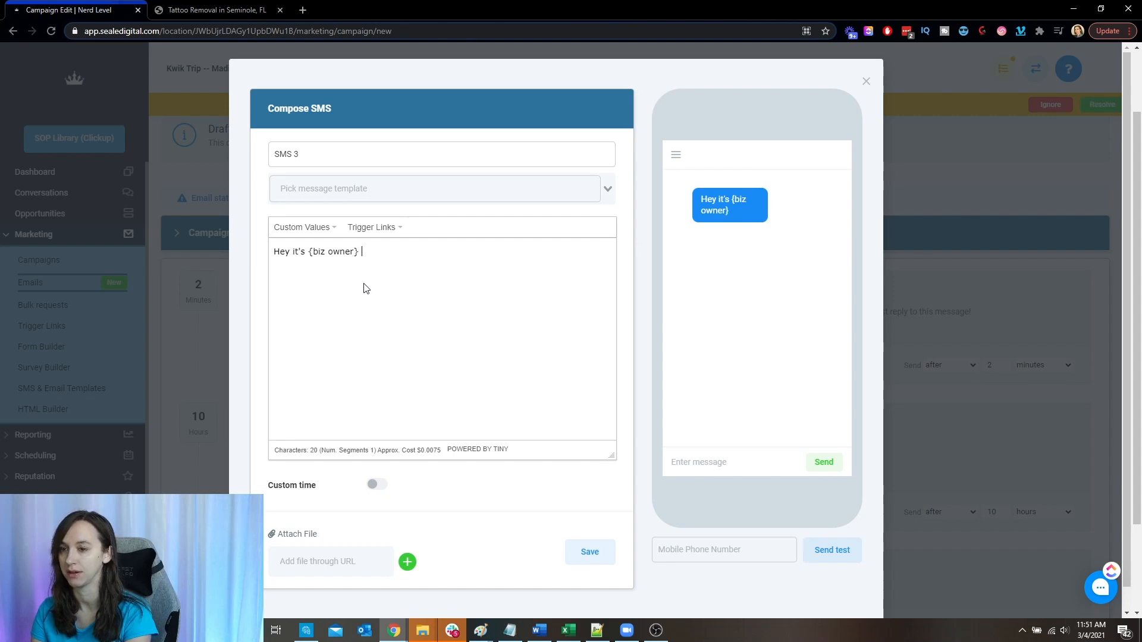
type("again.")
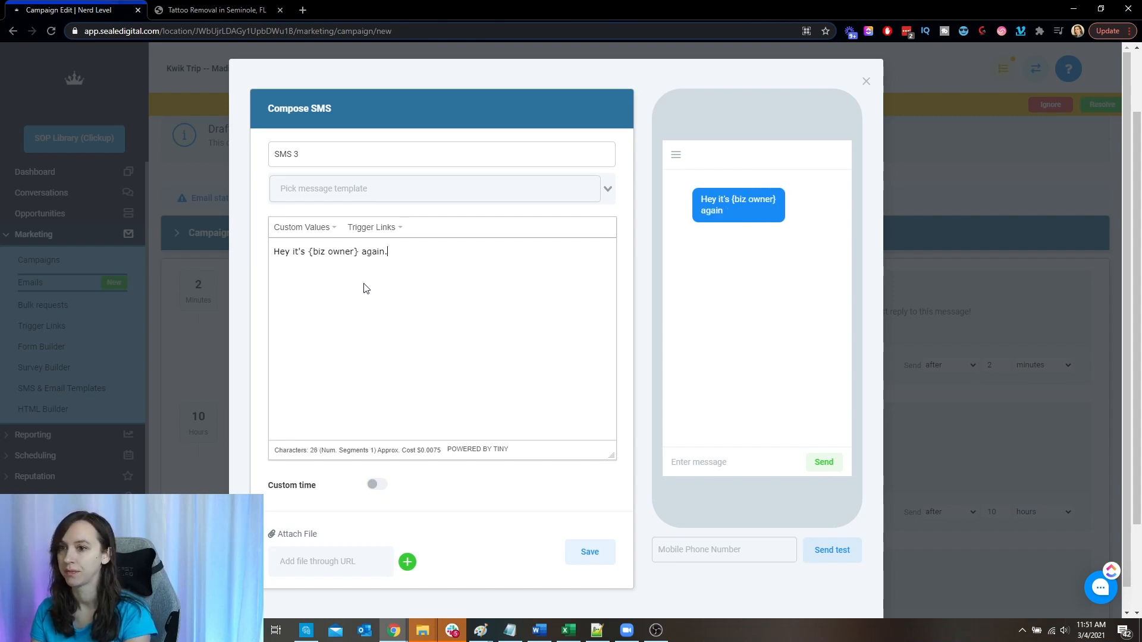
type(" Did you have any que")
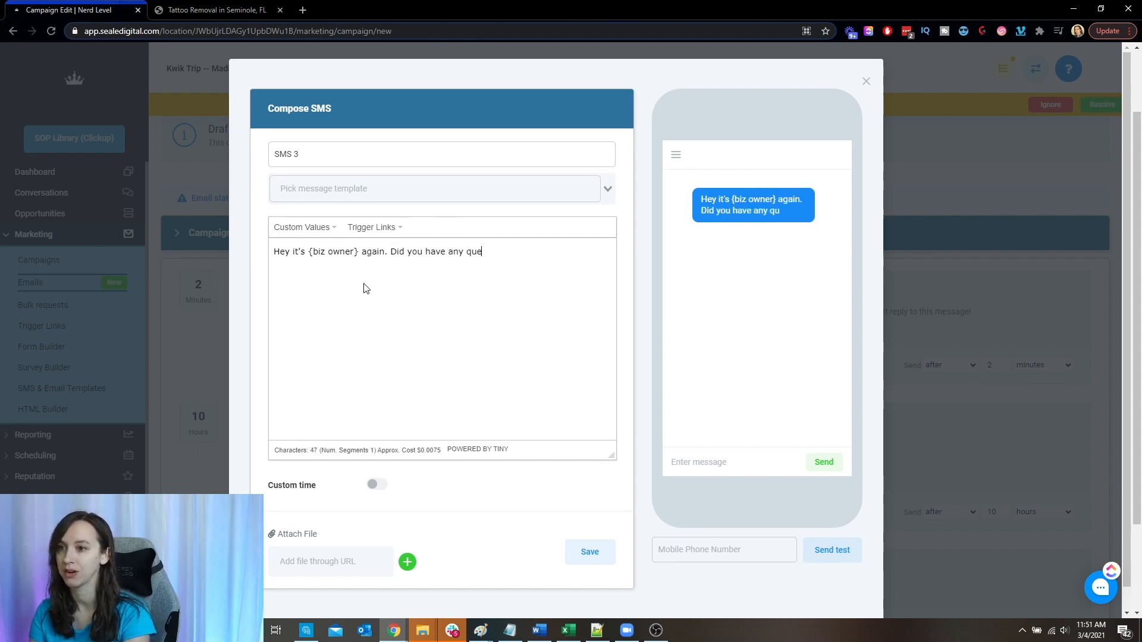
type("stions for me about the Spe")
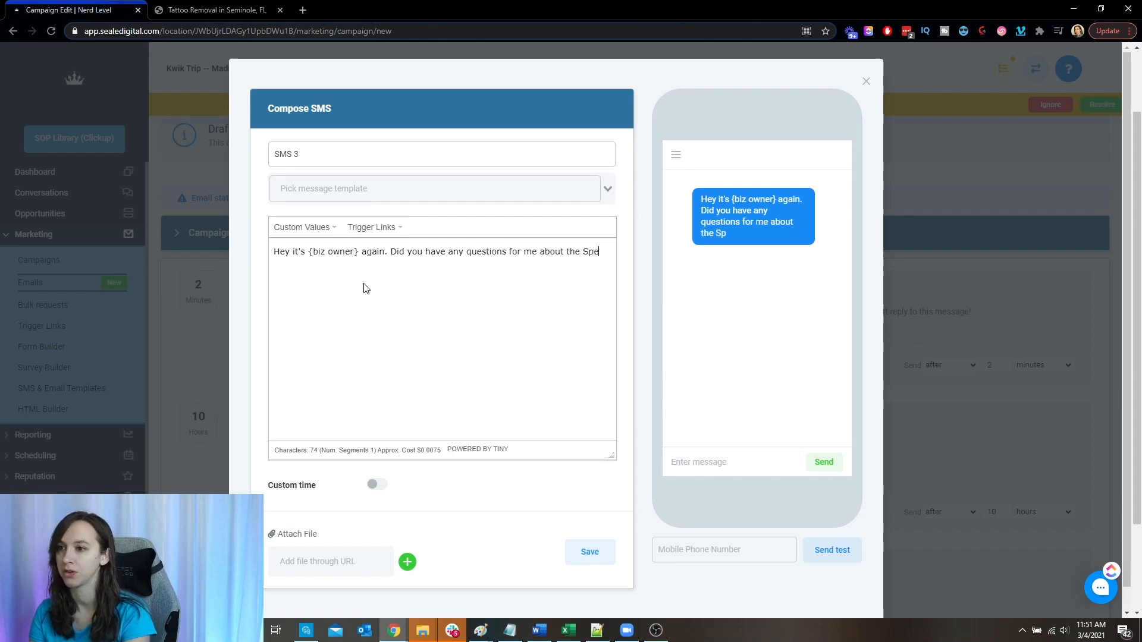
- Continue the message with "again. Did you have any questions for me about the Online Special or {niche} in general?"
key("BackSpace")
key("BackSpace")
type("Online Specdi")
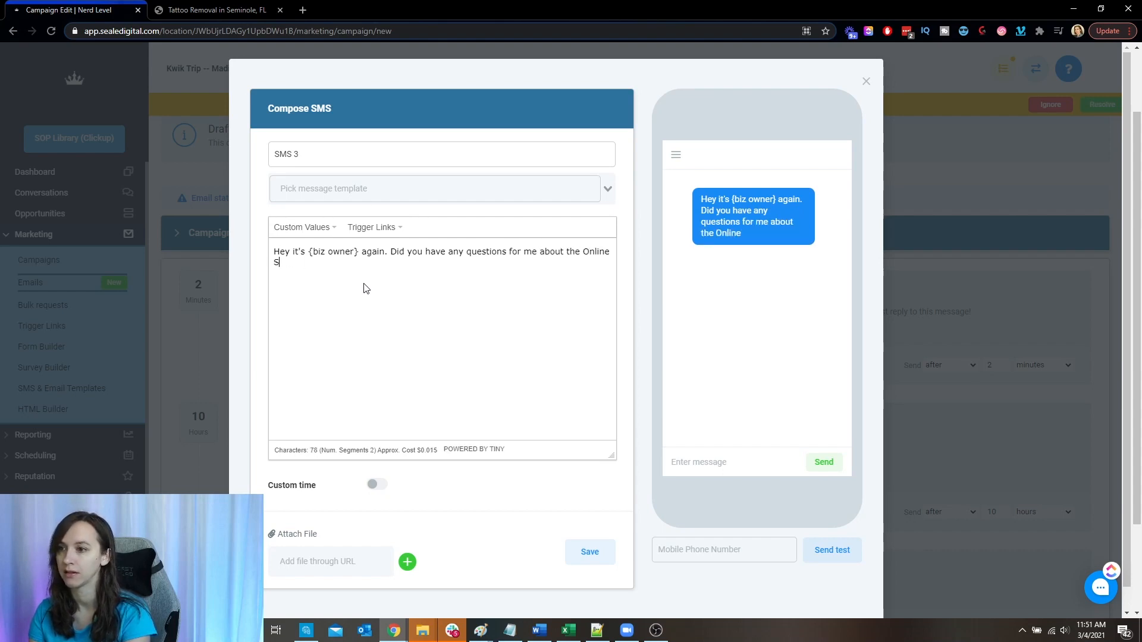
key("BackSpace")
type("ial ")
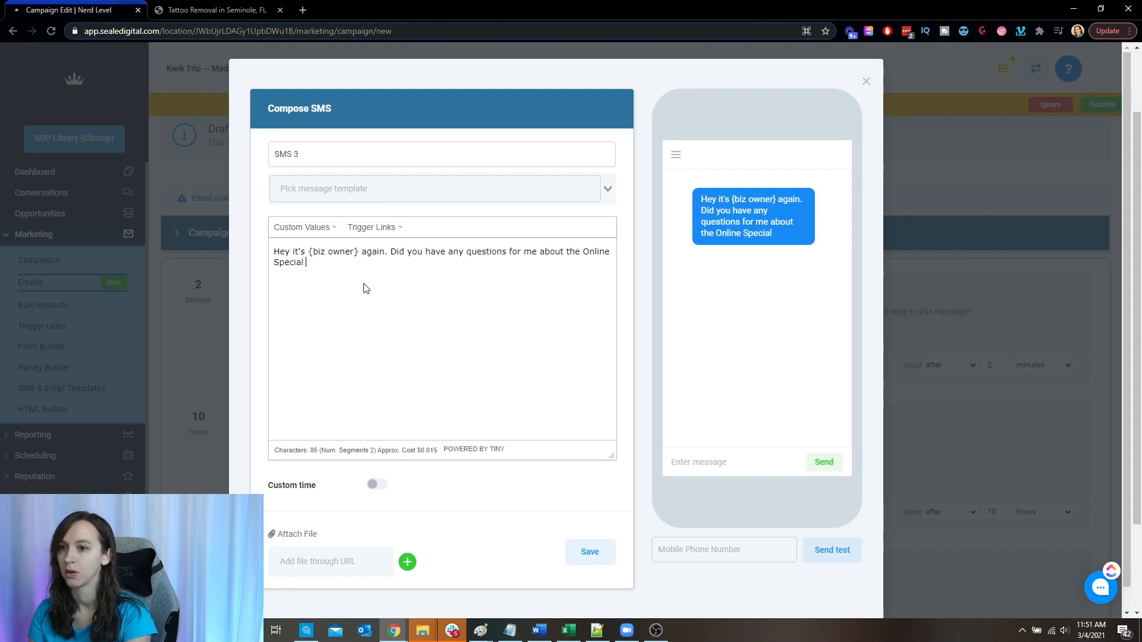
type("or {niche} ")
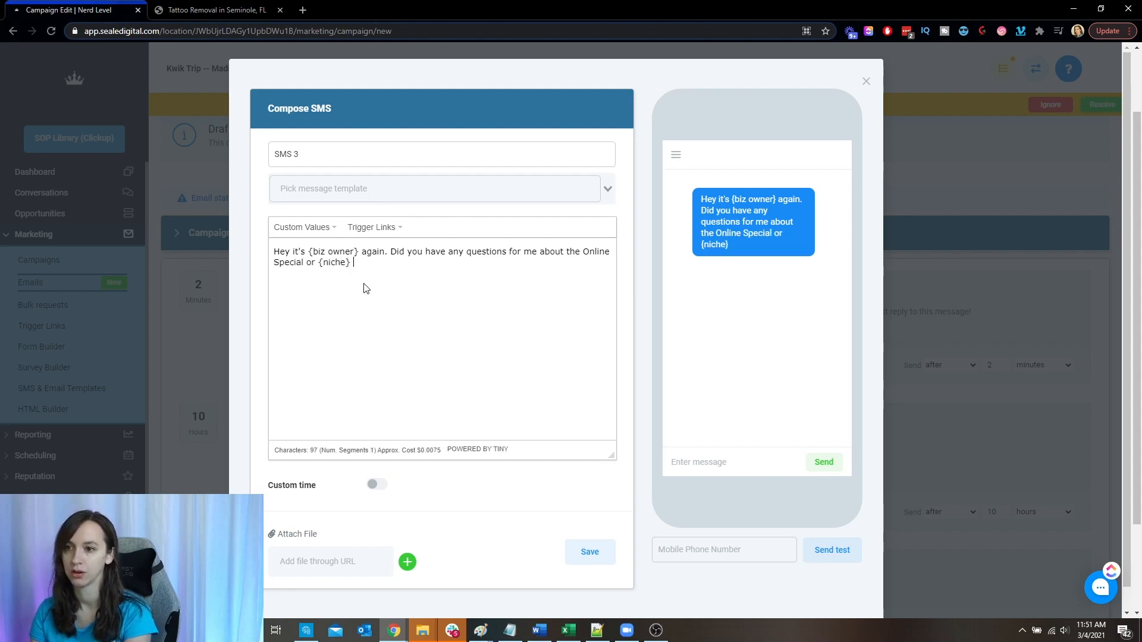
type("in general? ")
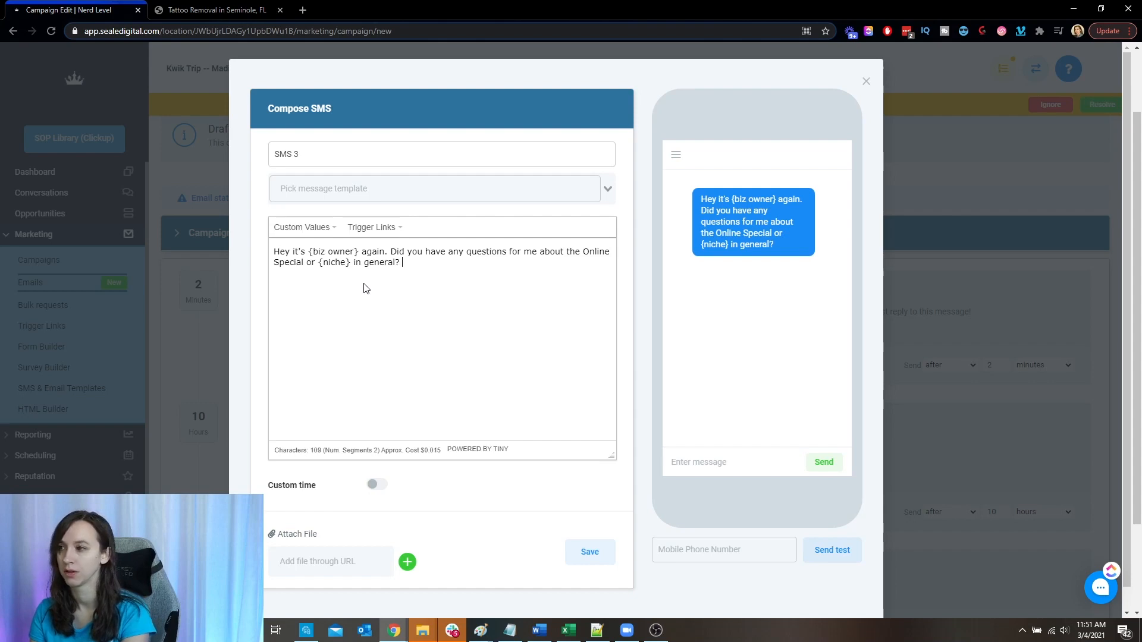
type("Have ")
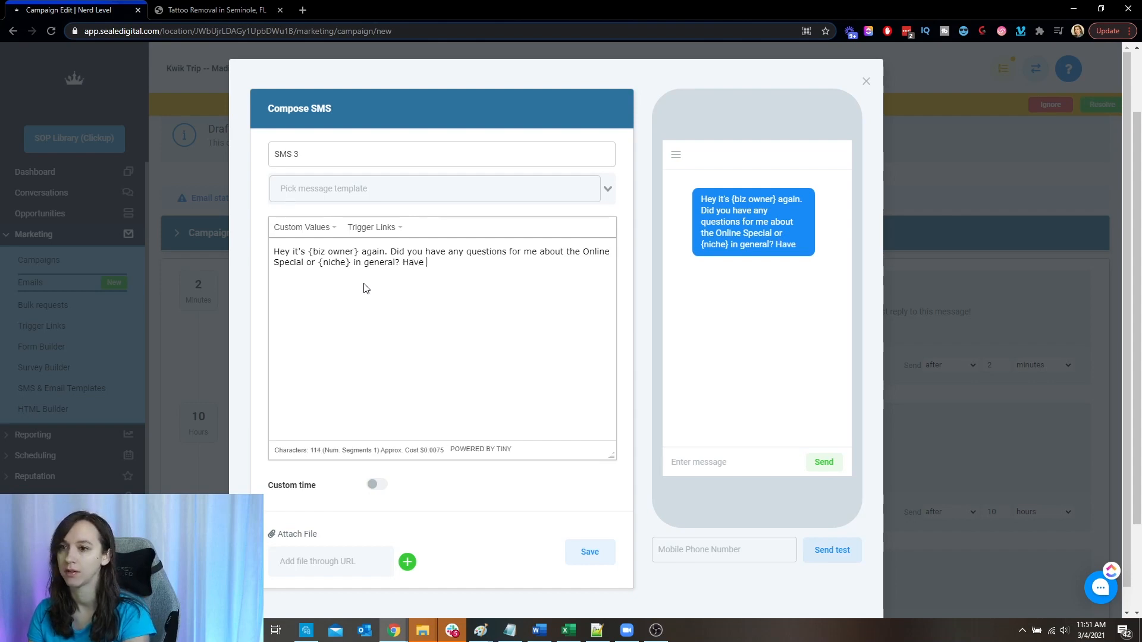
type("a great day!")
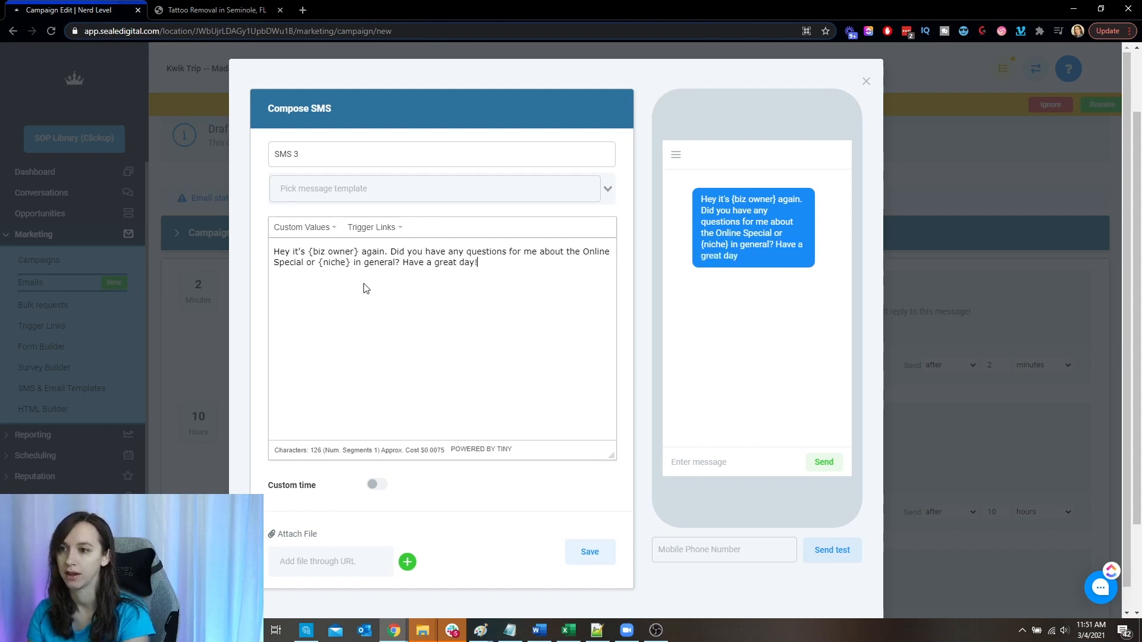
- Finish the message with "Have a great day!" and save the third SMS
left_click(590, 562)
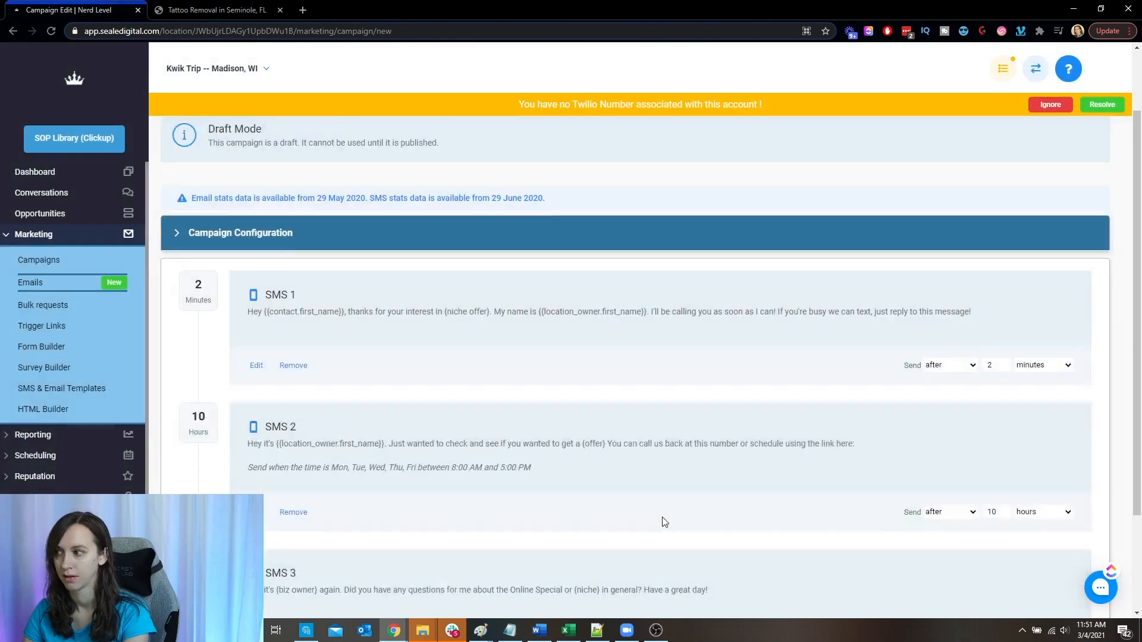
- Set the third SMS to send after 1 day
type("1")
left_click(1062, 516)
left_click(1035, 544)
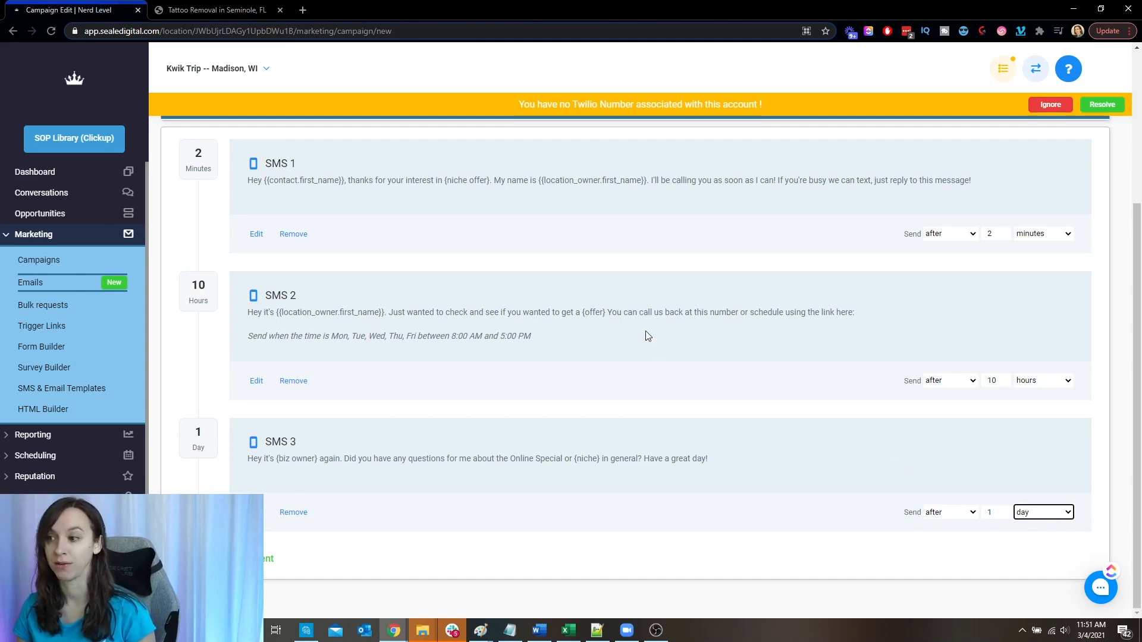
left_click(726, 397)
- Change the Google ads optin campaign's status from draft to Published
scroll(723, 403, "up", 3)
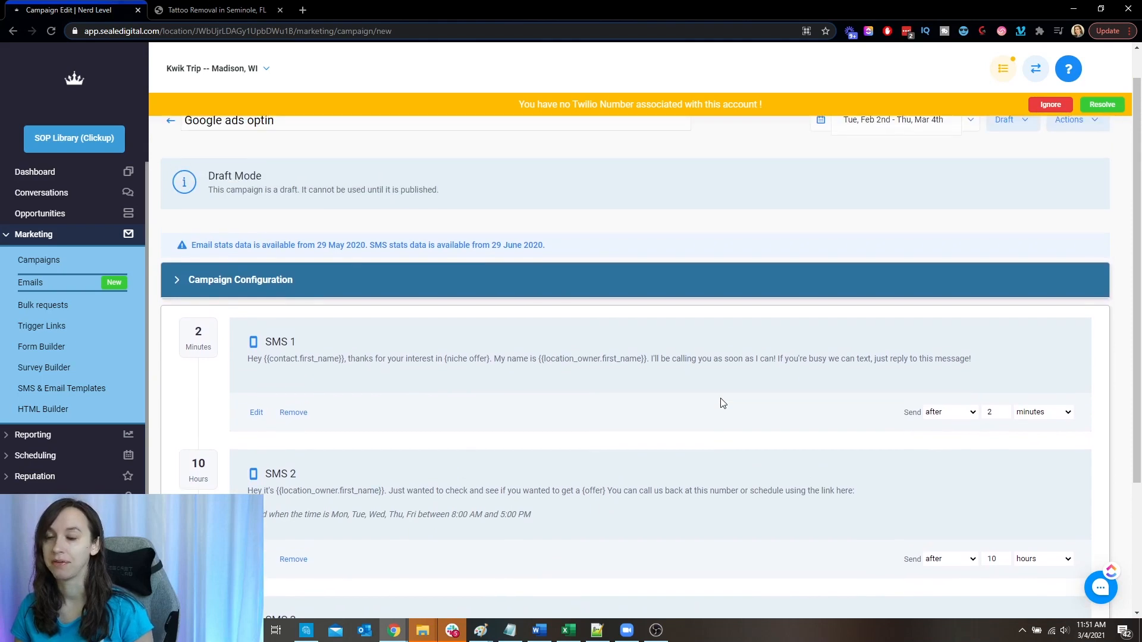
left_click(1004, 157)
left_click(1014, 184)
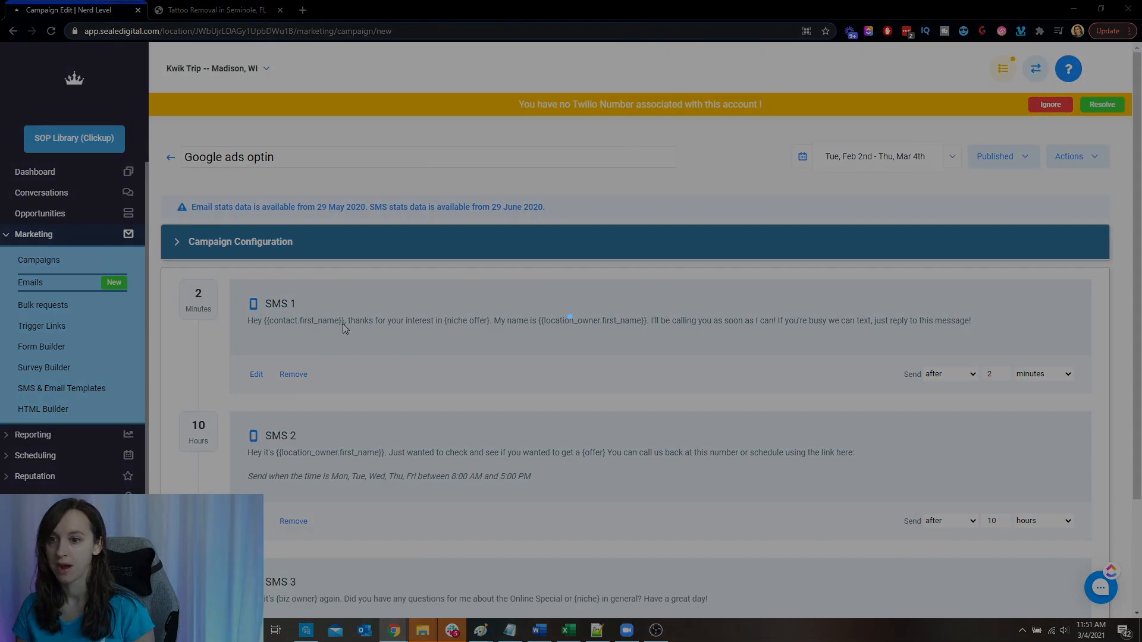
- Create a new trigger named "Google Ads Optin"
scroll(105, 438, "down", 1)
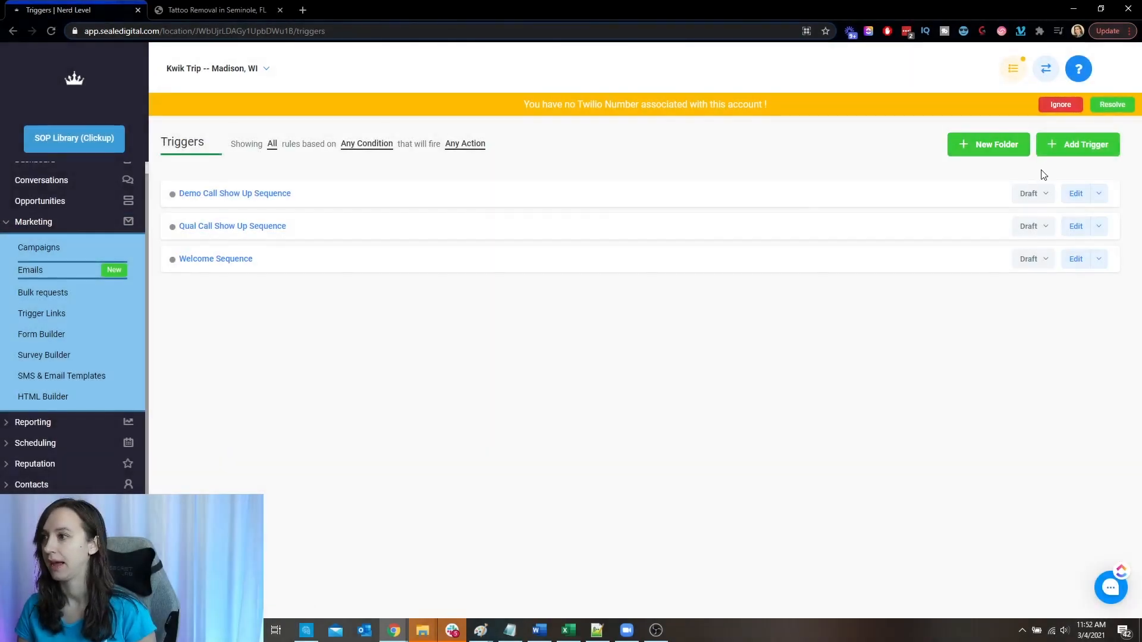
left_click(1099, 145)
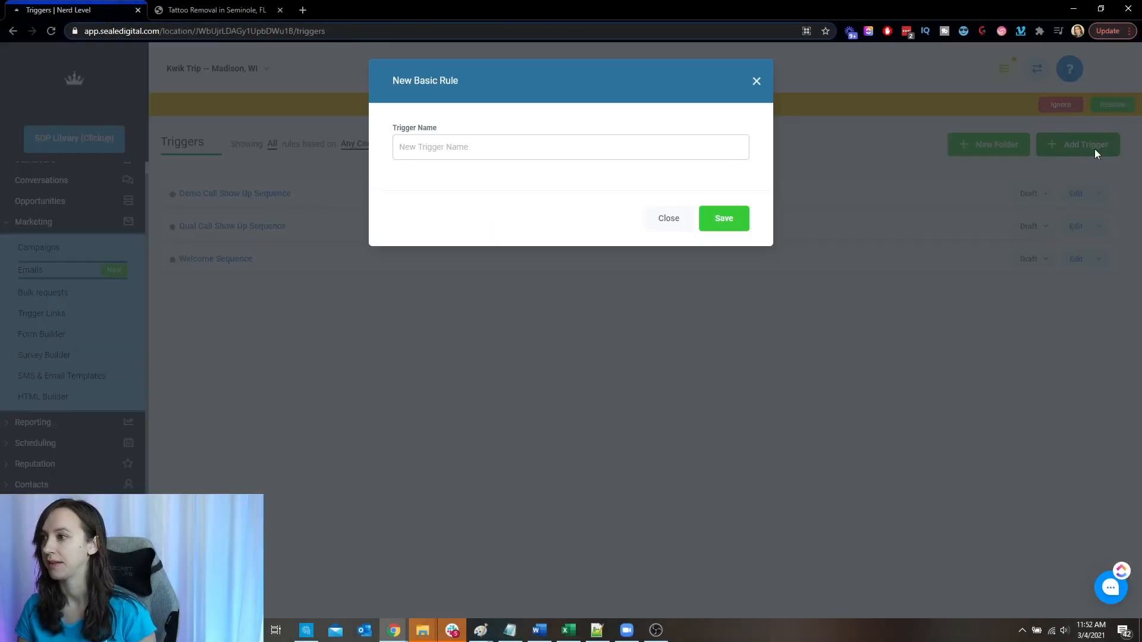
type("Google Ads Optin")
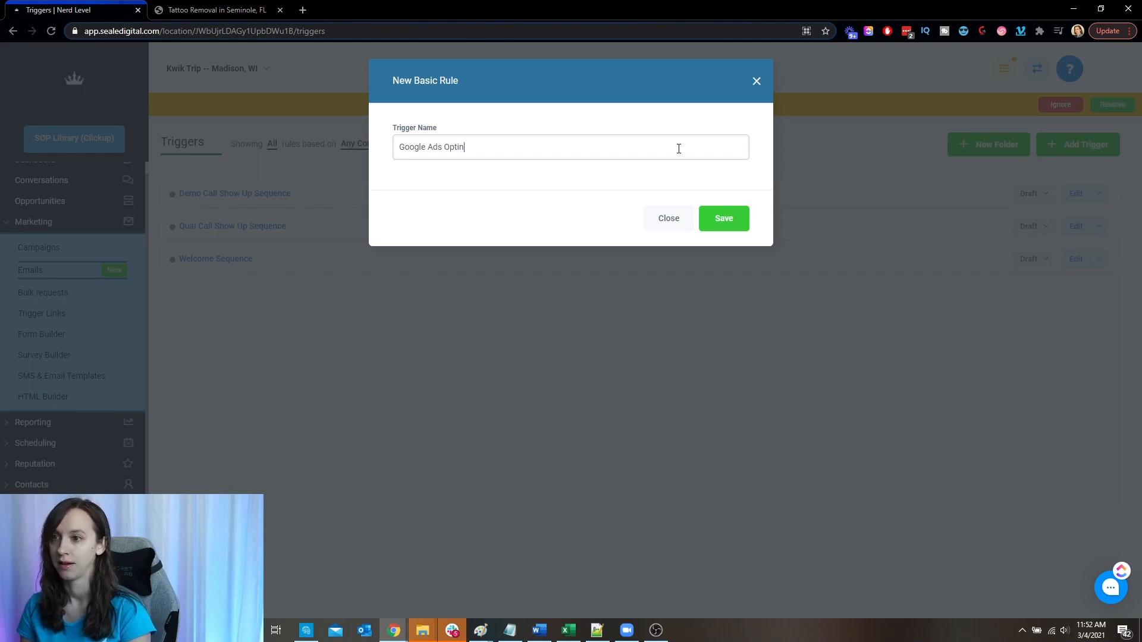
left_click(735, 227)
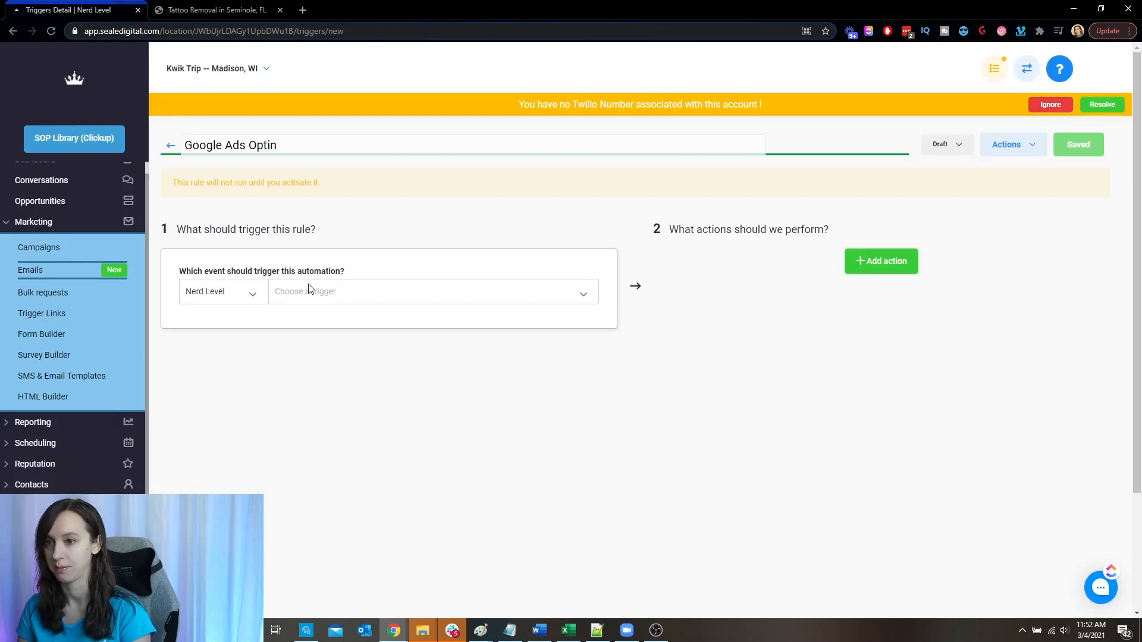
- Set the trigger event to Form Submitted and filter it so that Form Is Google Ads Form
left_click(585, 296)
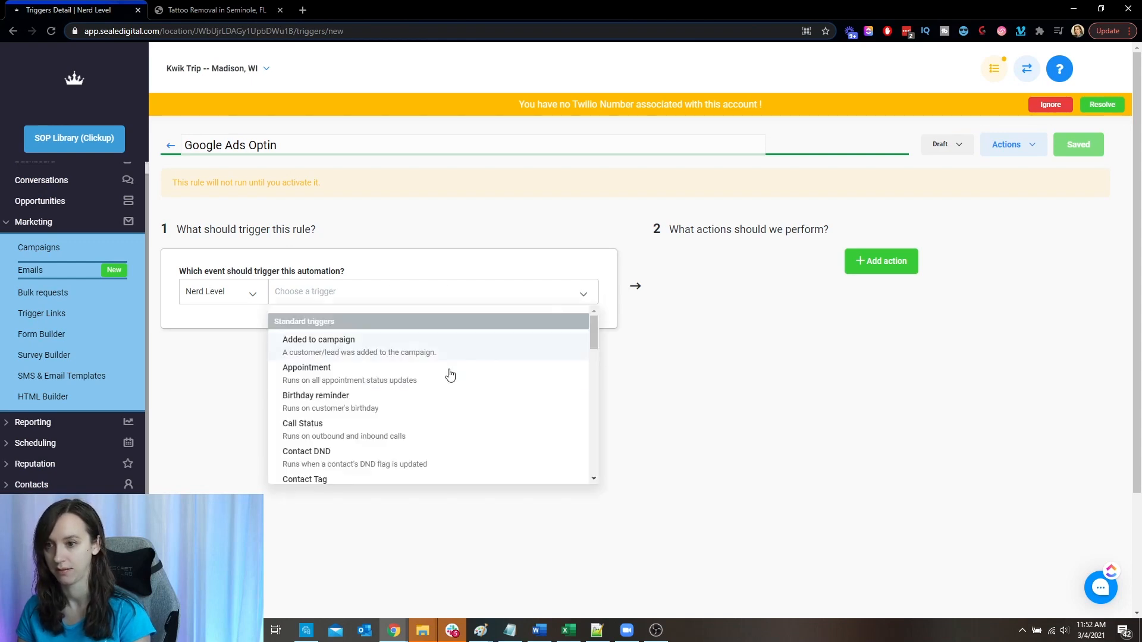
scroll(441, 405, "down", 1)
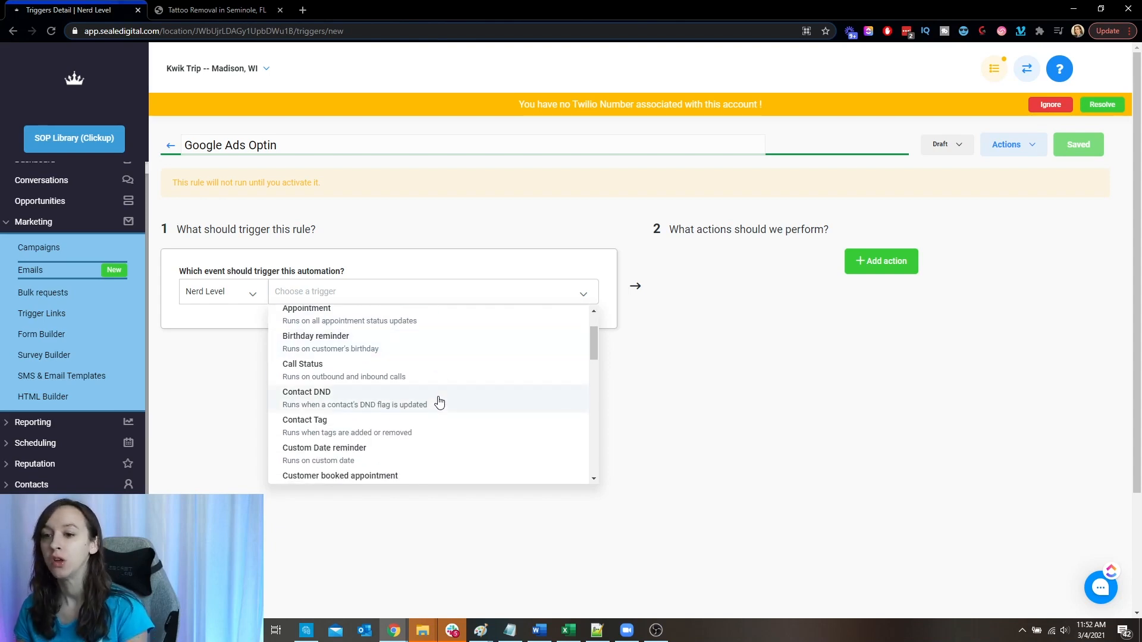
scroll(440, 404, "down", 2)
left_click(311, 447)
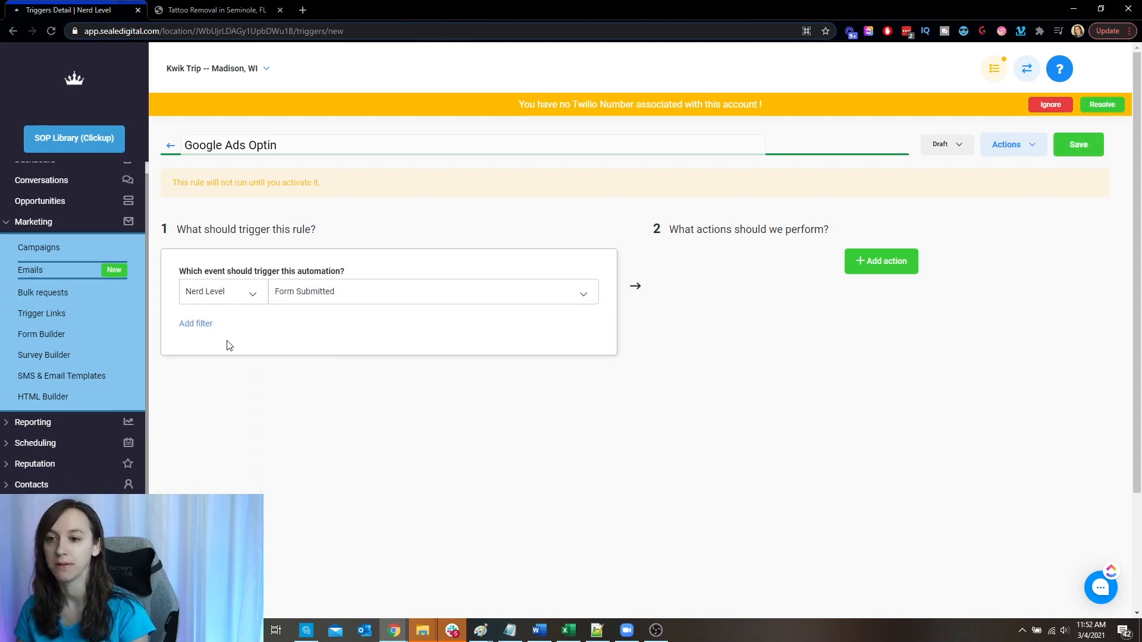
left_click(288, 347)
left_click(273, 390)
left_click(387, 344)
left_click(445, 373)
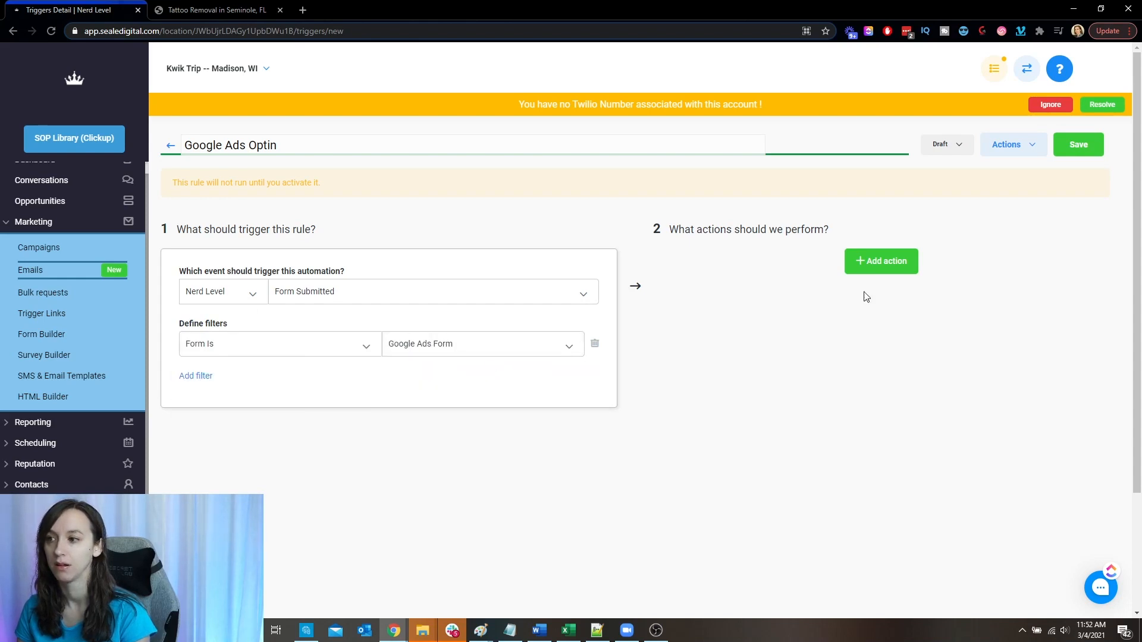
- Add an Add To Campaign action to the trigger, targeting the Google ads optin campaign
left_click(881, 261)
left_click(890, 293)
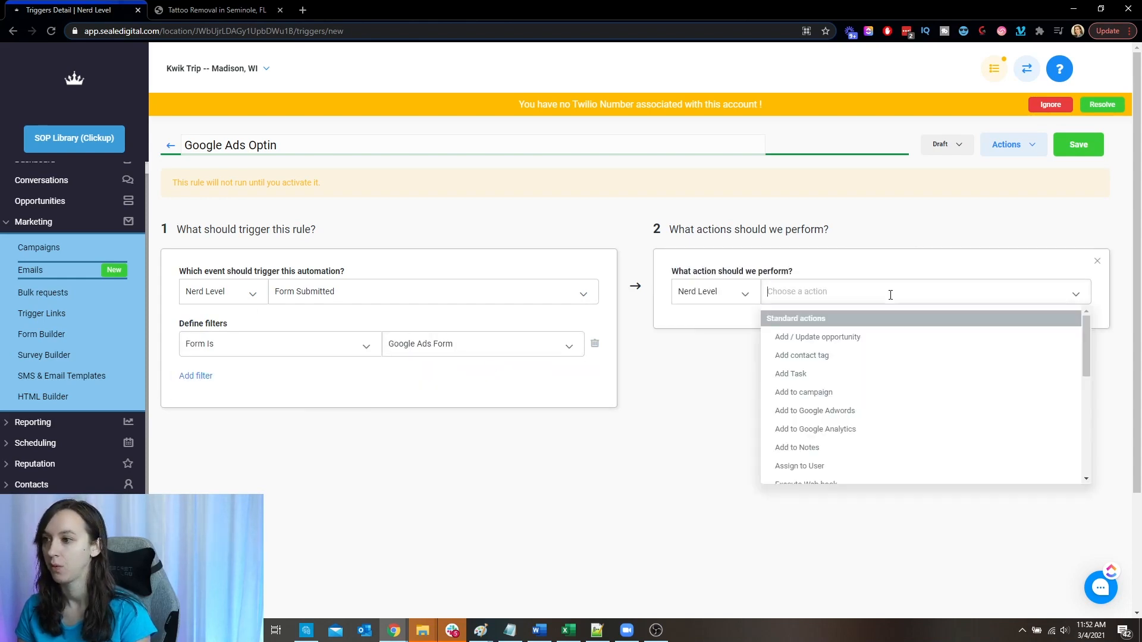
left_click(850, 392)
left_click(841, 337)
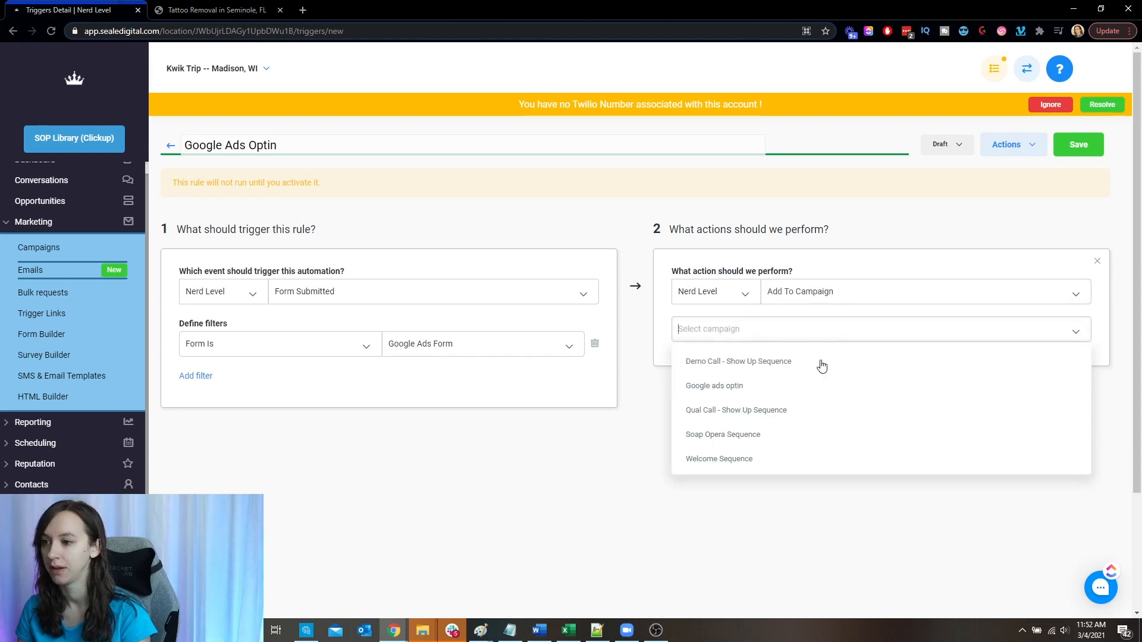
left_click(781, 386)
- Add a second action, Add Contact Tag, with the new tag "googleads"
left_click(891, 392)
scroll(856, 357, "down", 3)
left_click(871, 271)
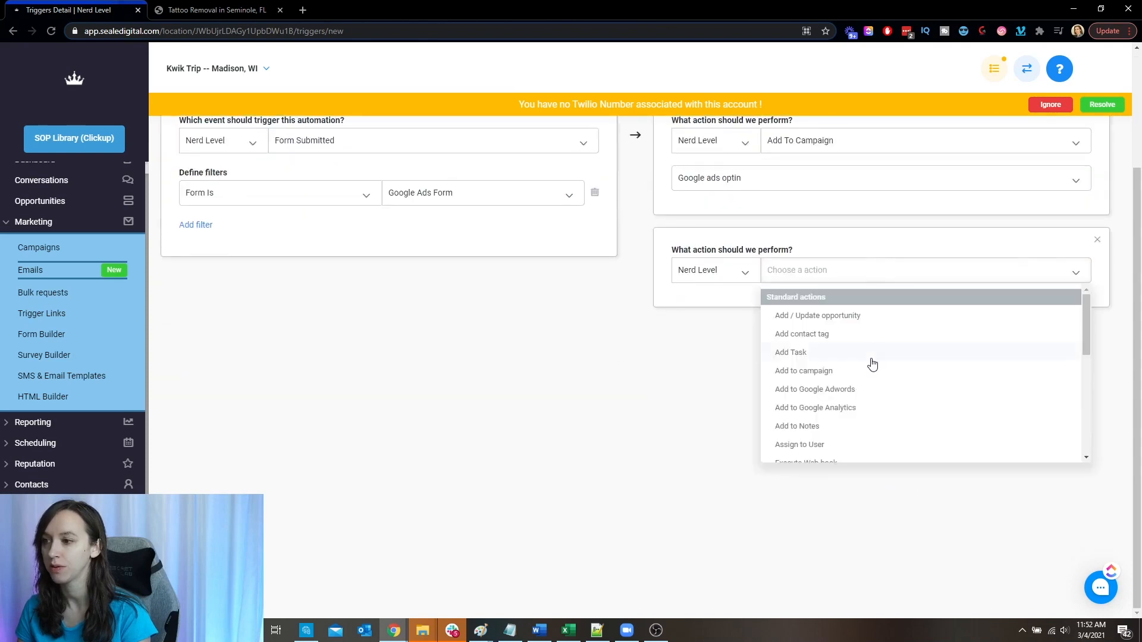
left_click(870, 335)
type("googleads")
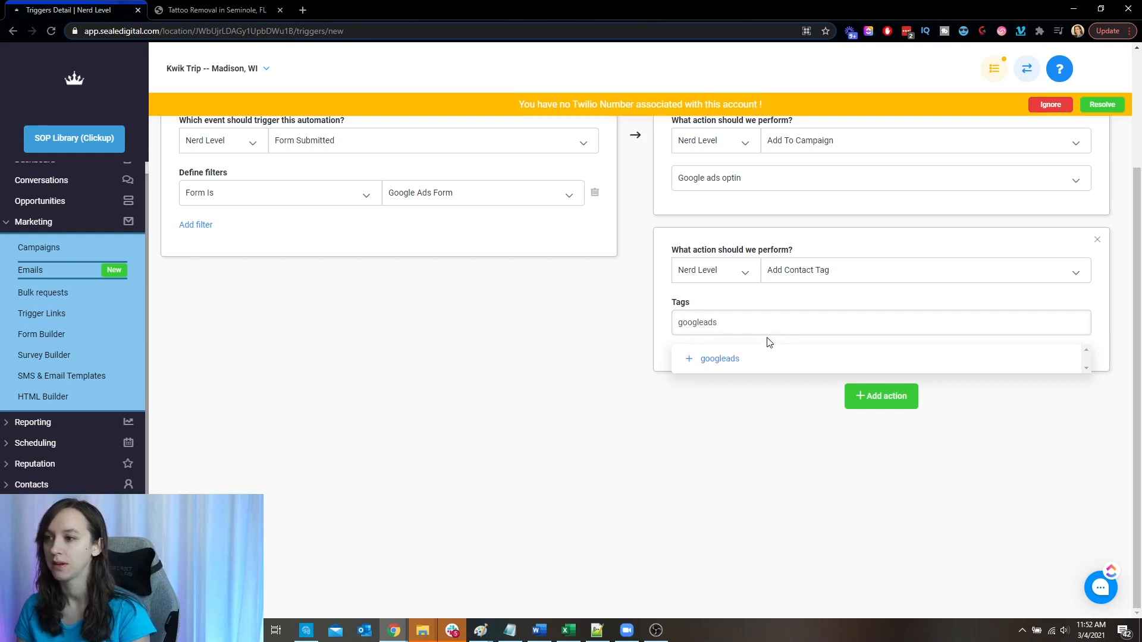
left_click(737, 359)
- Add a third action, Add / Update Opportunity, using the Perfect Agency Pipeline and its Leads stage
left_click(886, 423)
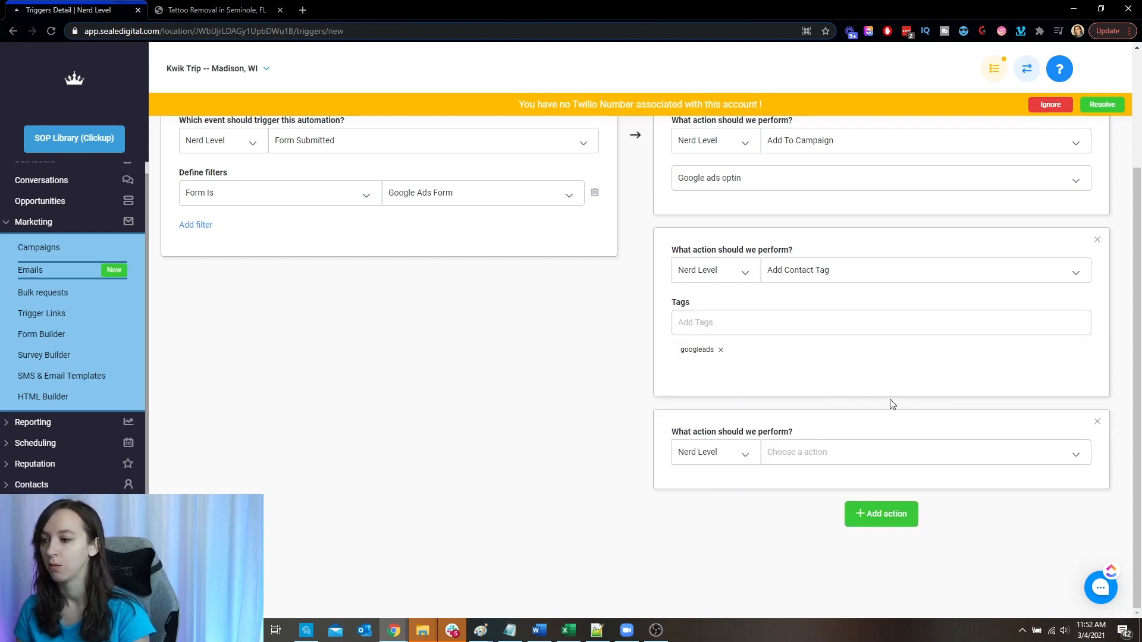
left_click(811, 449)
scroll(879, 395, "down", 1)
scroll(867, 303, "up", 3)
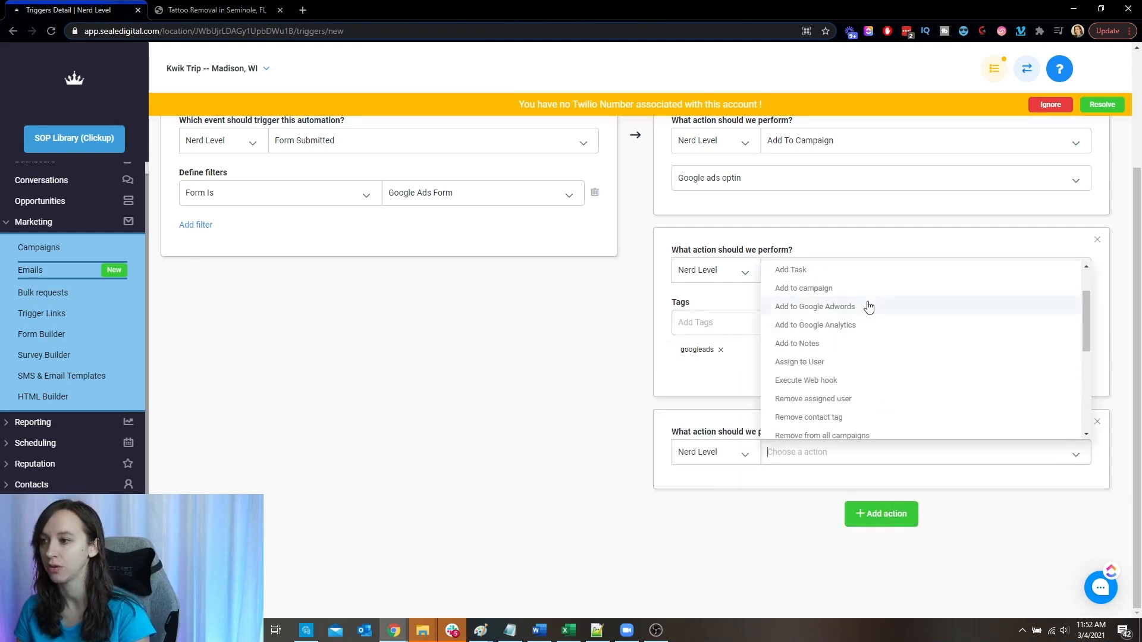
left_click(864, 292)
scroll(842, 341, "down", 4)
left_click(762, 271)
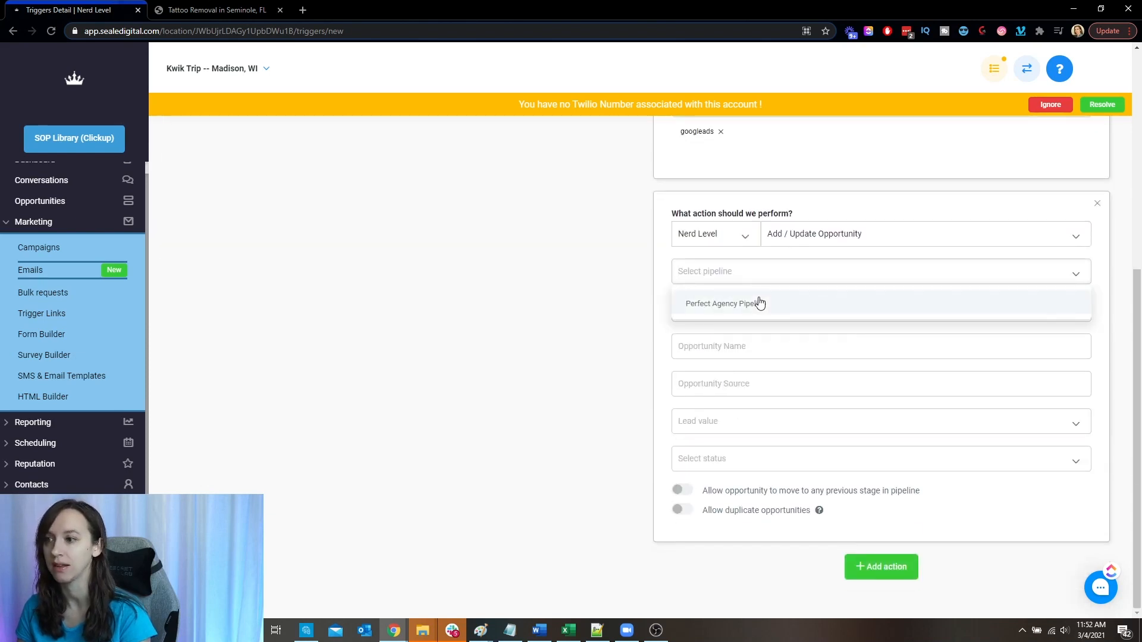
left_click(759, 304)
left_click(742, 309)
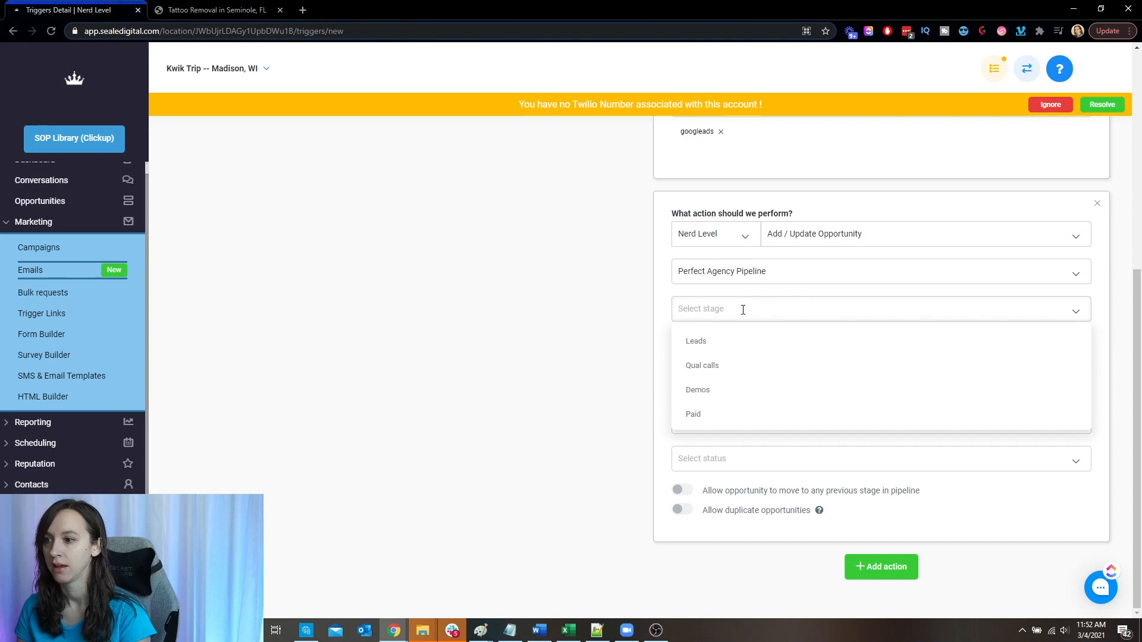
left_click(724, 341)
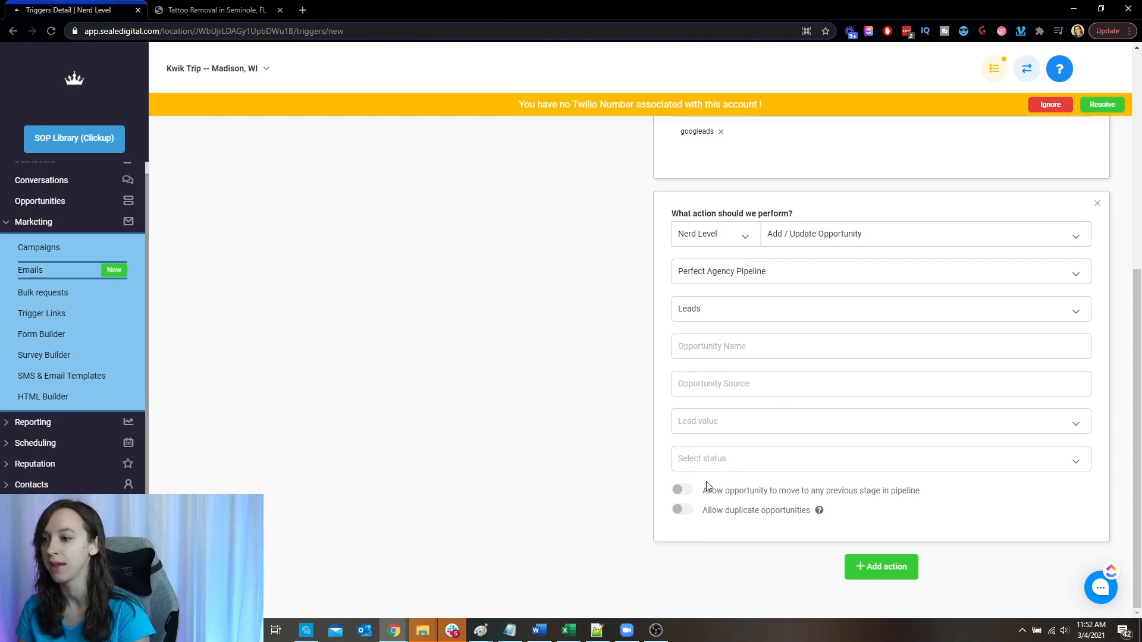
- Set the opportunity's lead value to 1000 and its source to "Google ads"
left_click(767, 412)
type("1000")
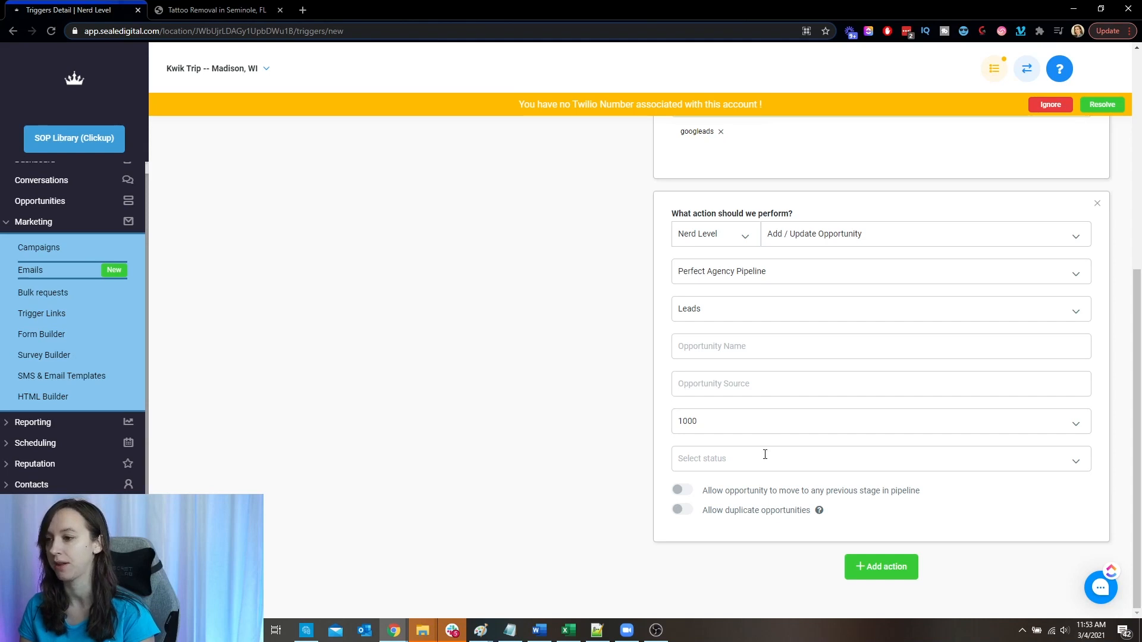
left_click(785, 394)
type("Google ads")
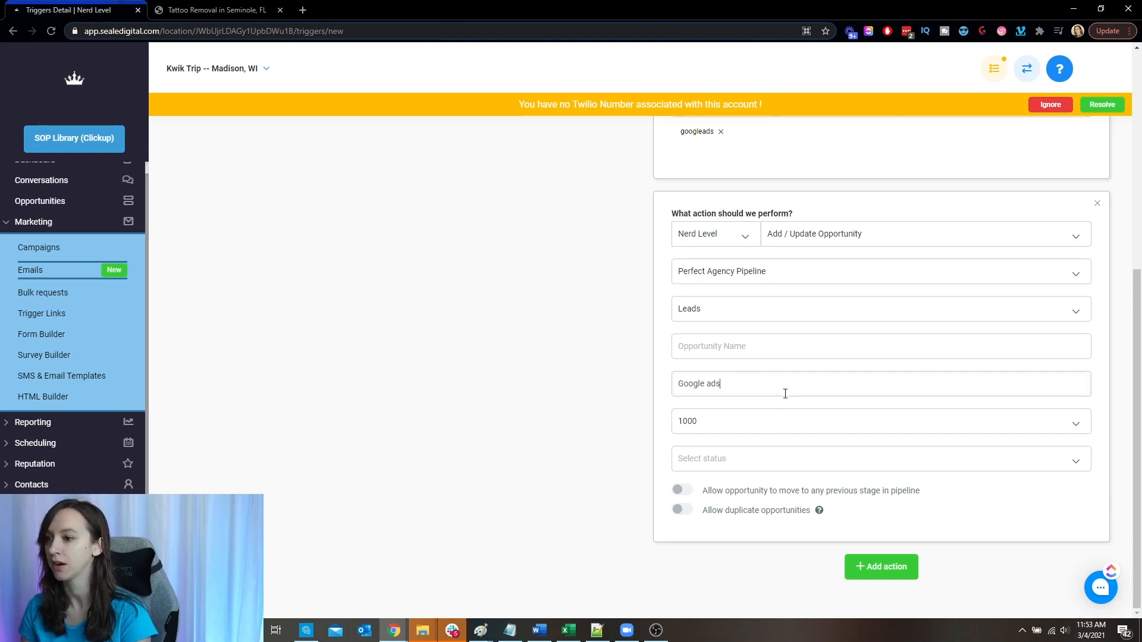
- Save the Google Ads Optin trigger and activate it
scroll(803, 402, "up", 7)
left_click(1065, 148)
left_click(949, 145)
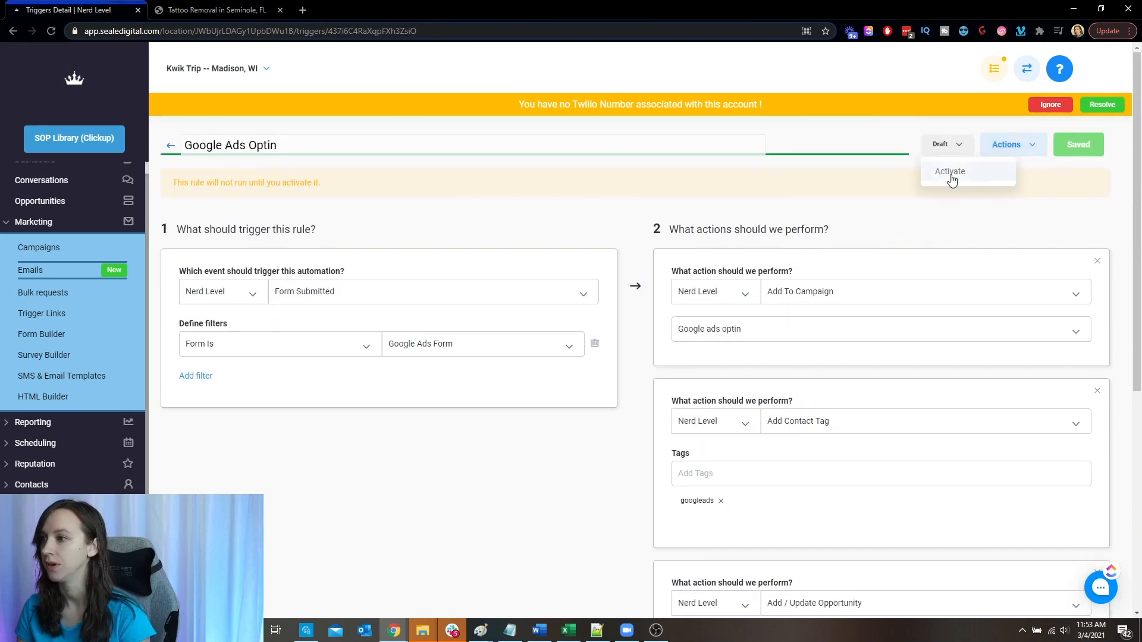
left_click(949, 175)
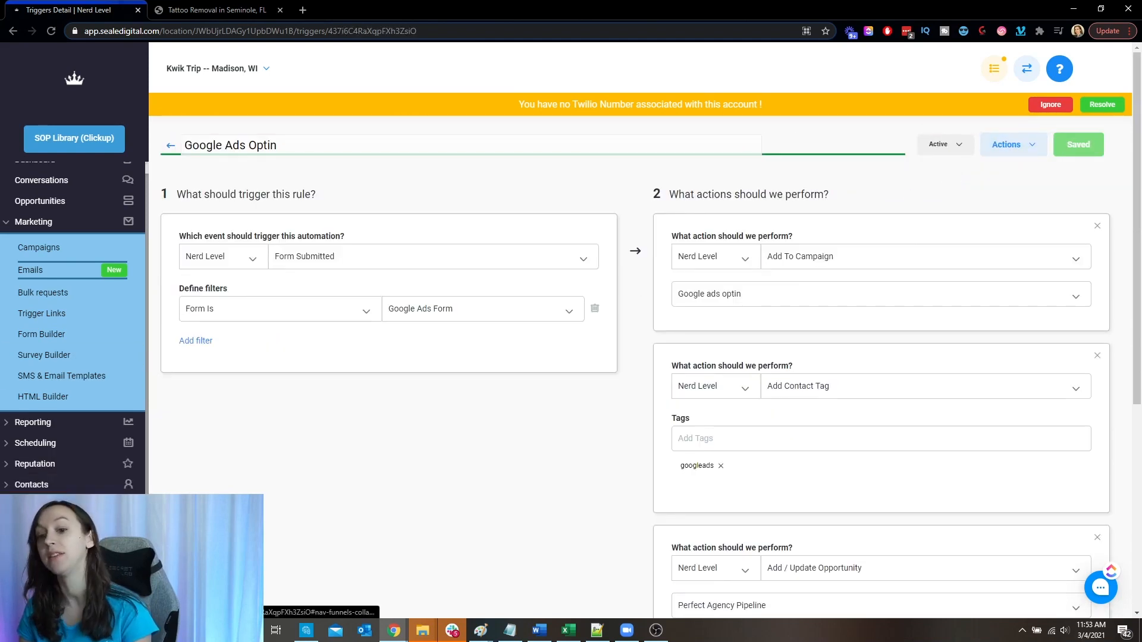
- Open a preview of the Optin page from the Google Ads Optin funnel
left_click(54, 505)
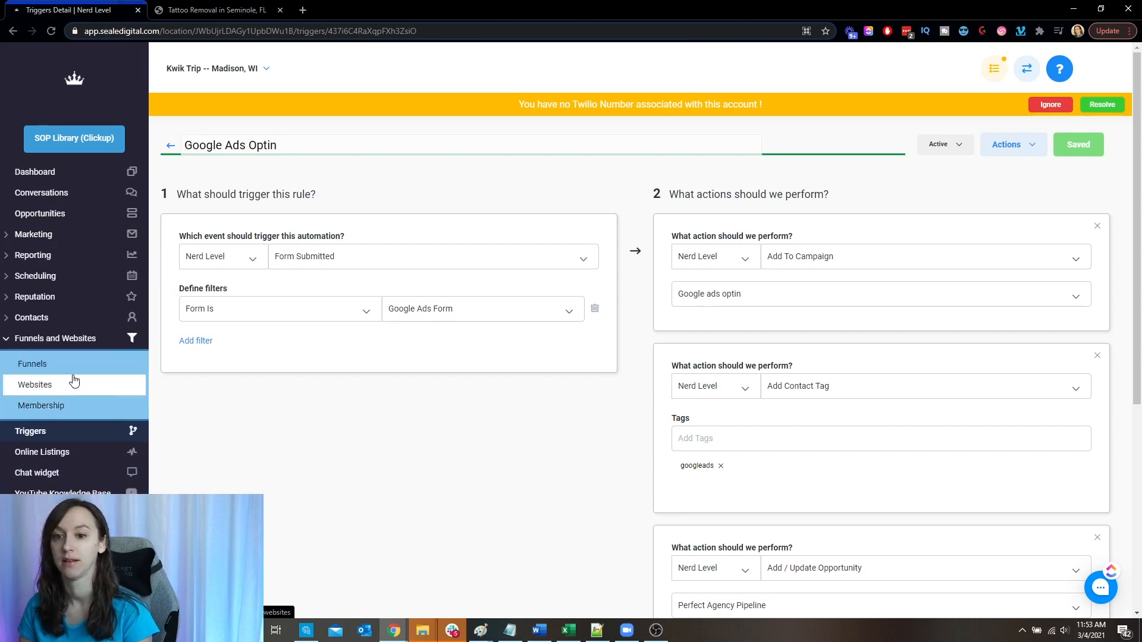
left_click(80, 372)
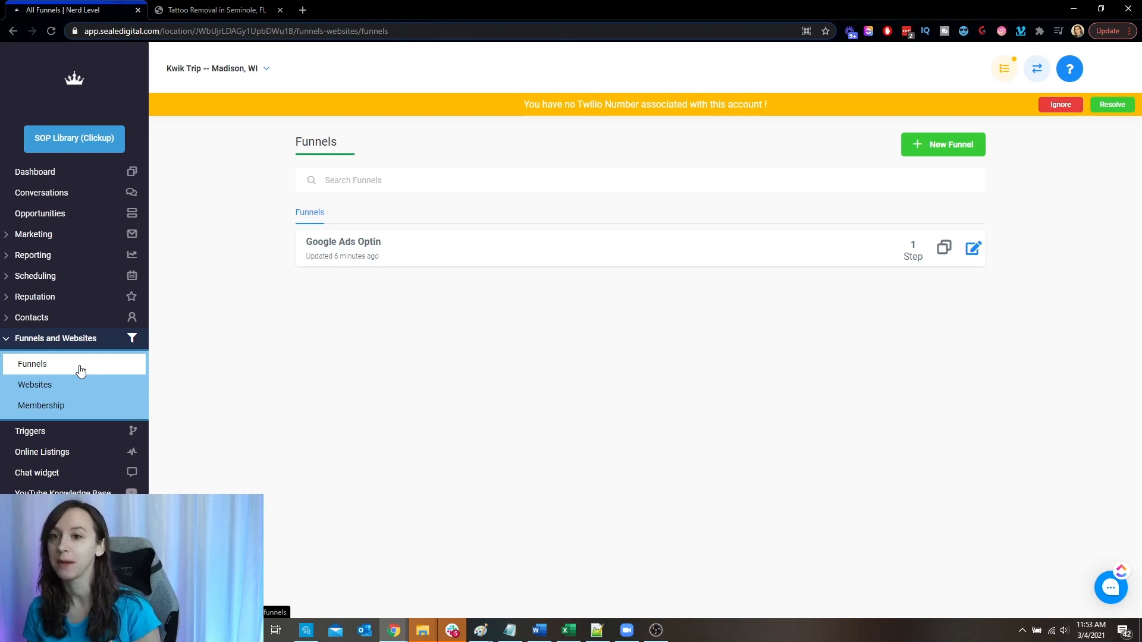
left_click(335, 242)
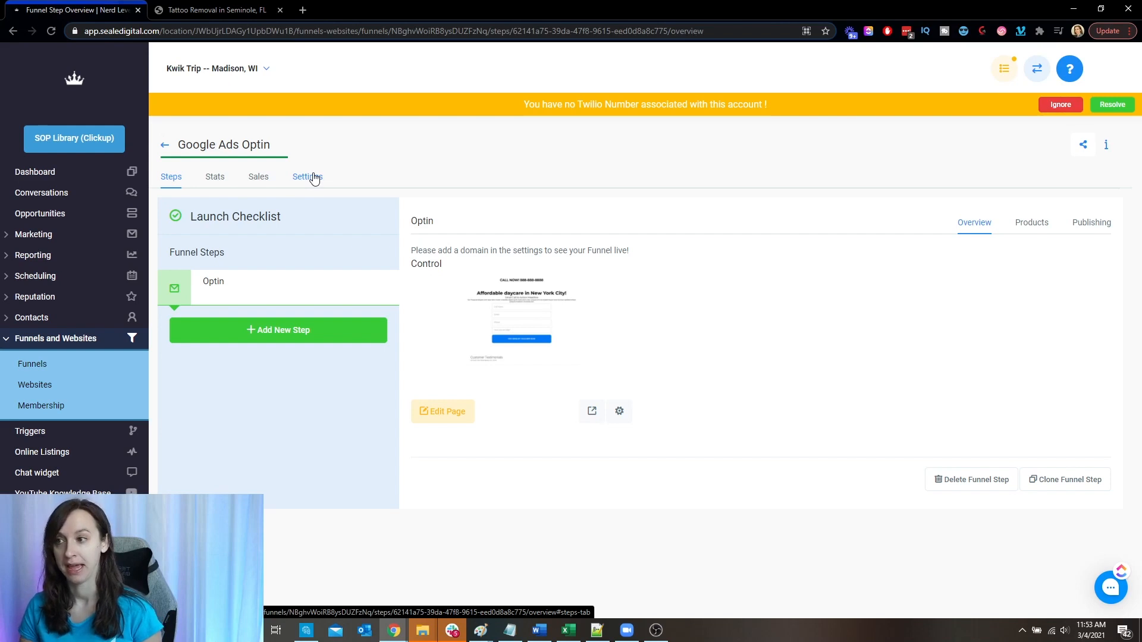
left_click(595, 413)
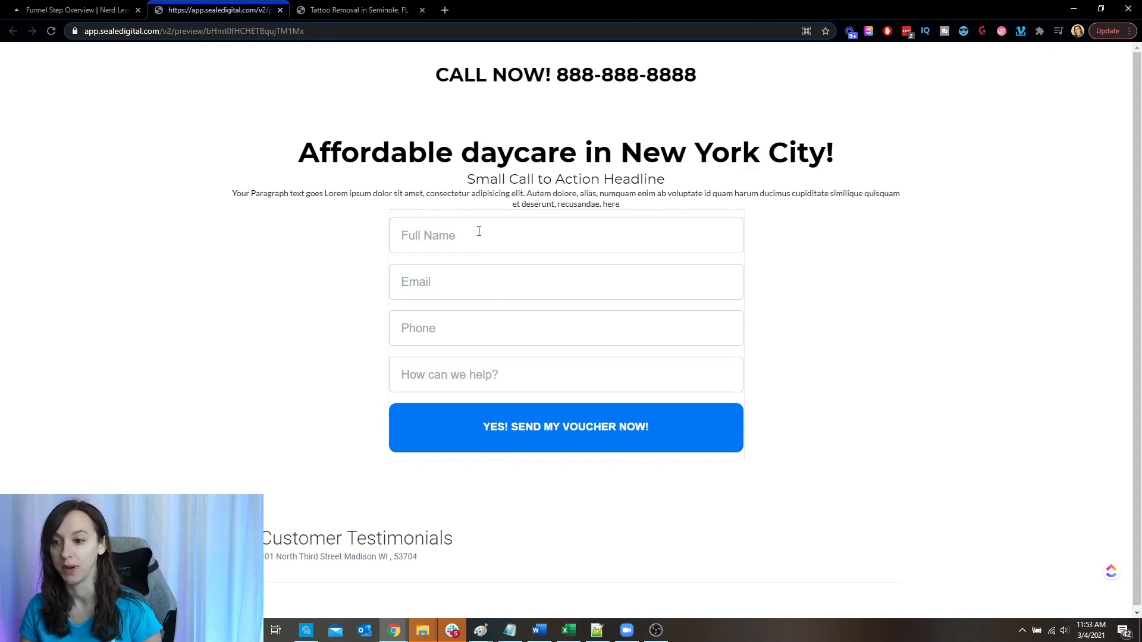
- Enter a test contact's full name in the opt-in form
left_click(479, 231)
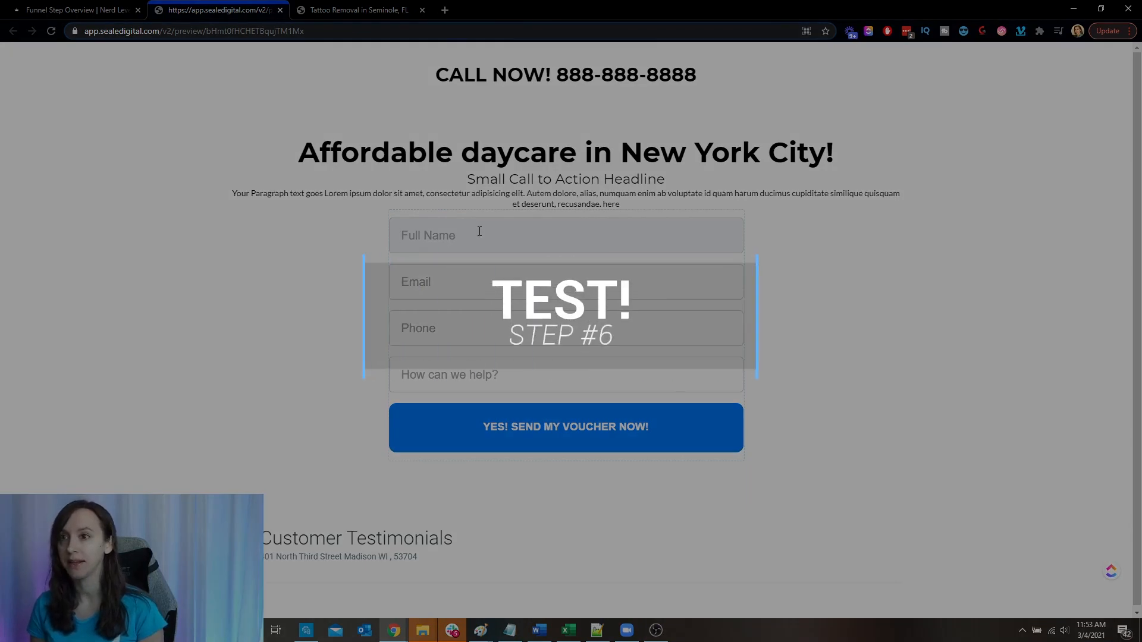
type("Christine")
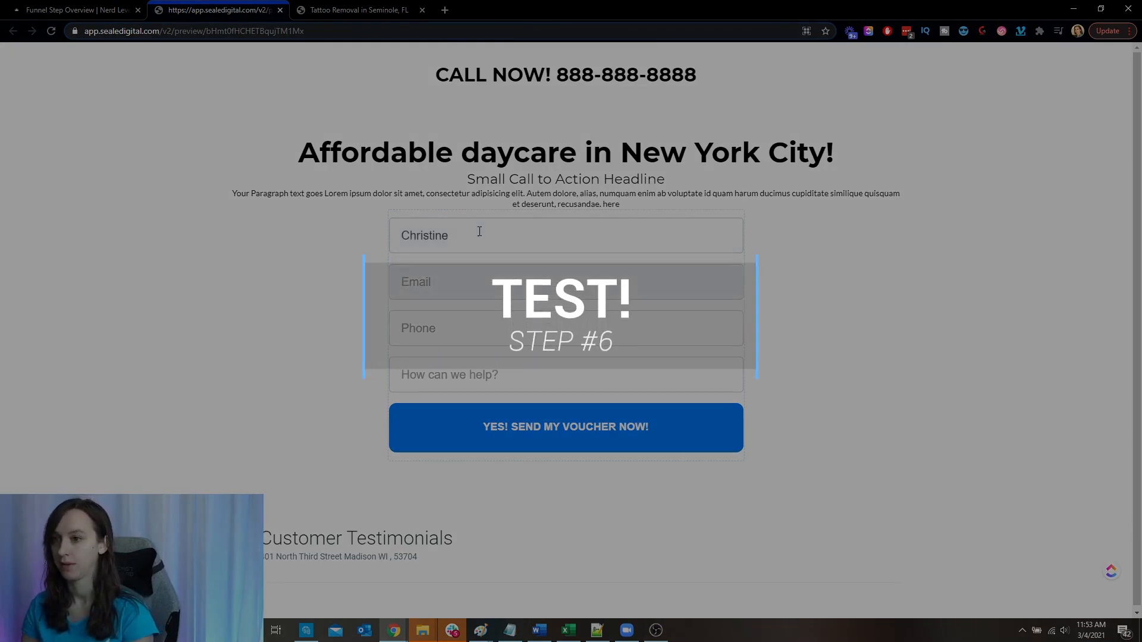
double_click(479, 231)
type("Testy McTesterton")
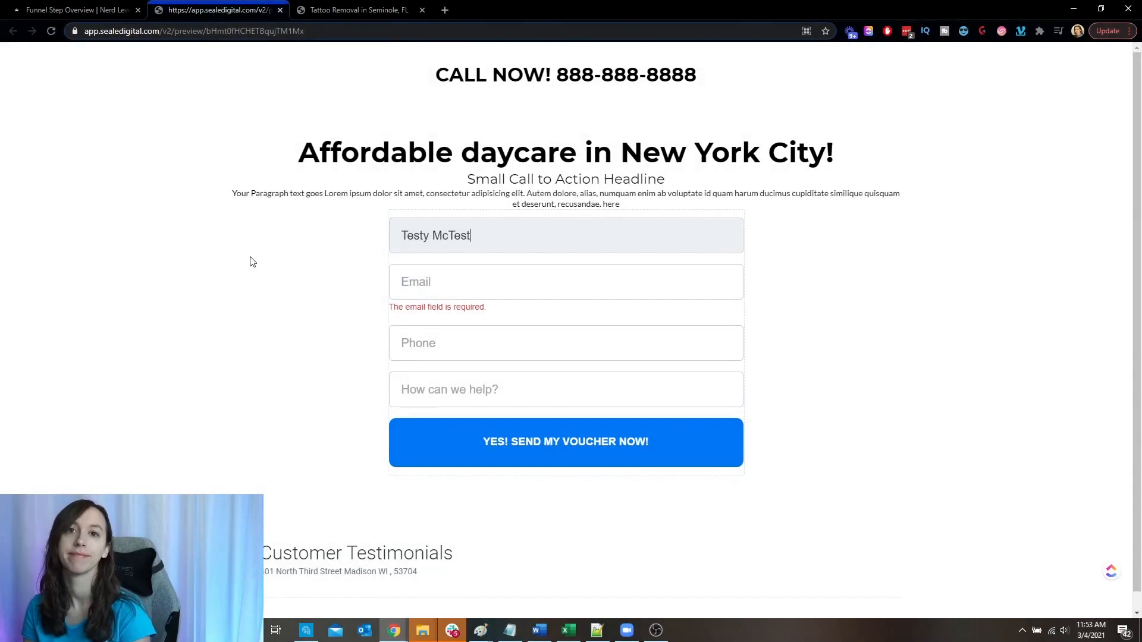
key("Tab")
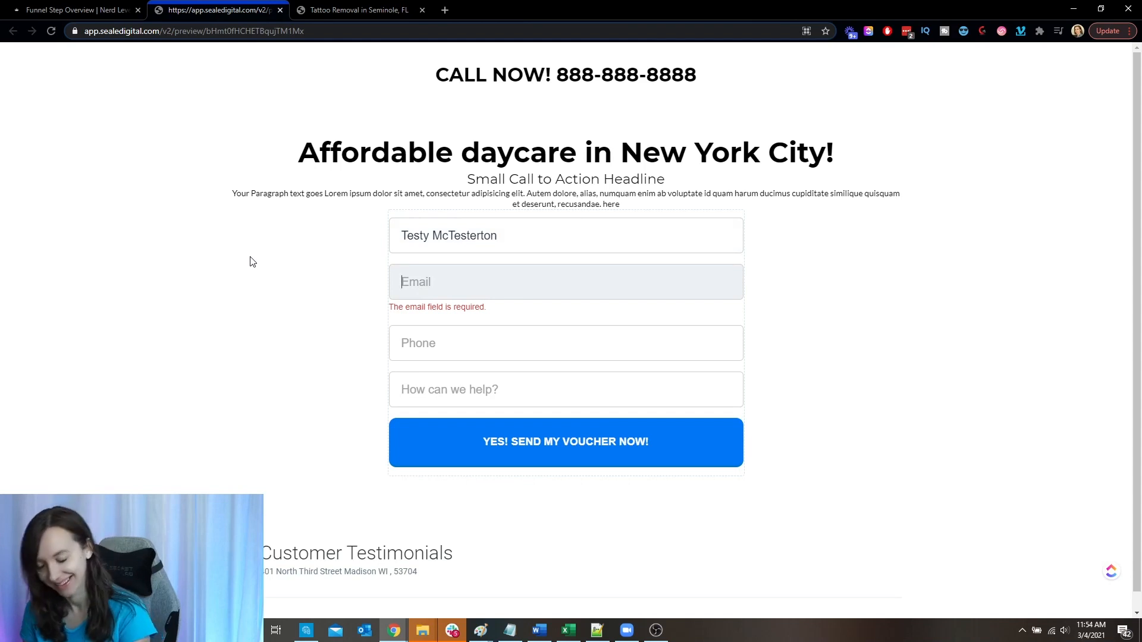
- Fill in the test contact's email address in the opt-in form
type("t")
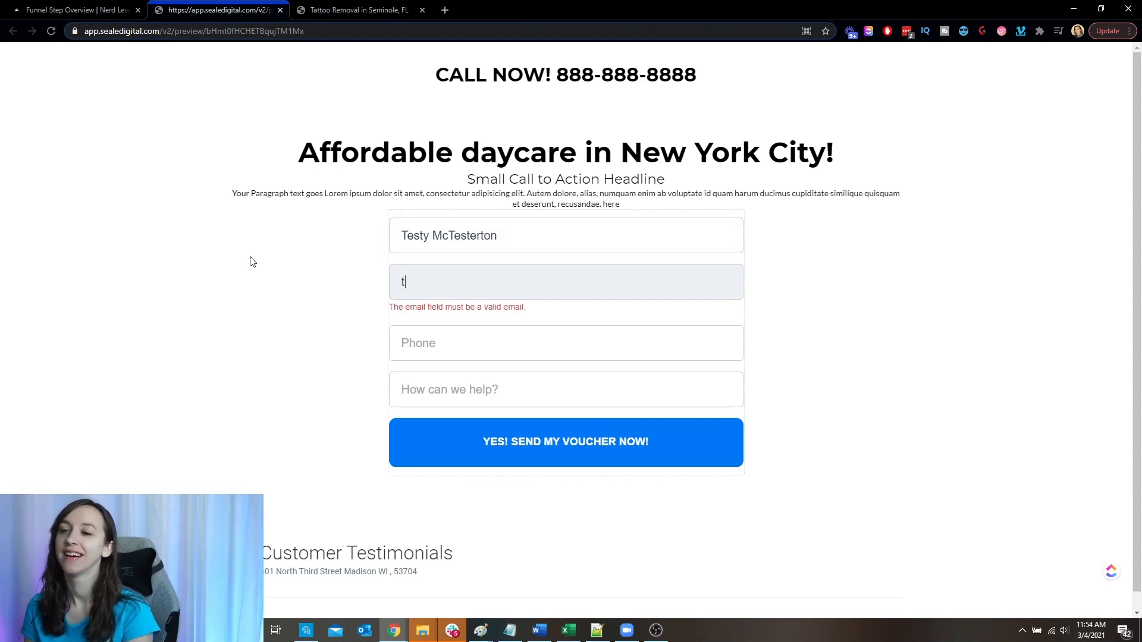
type("esty.mctesterton@testy.com")
key("Tab")
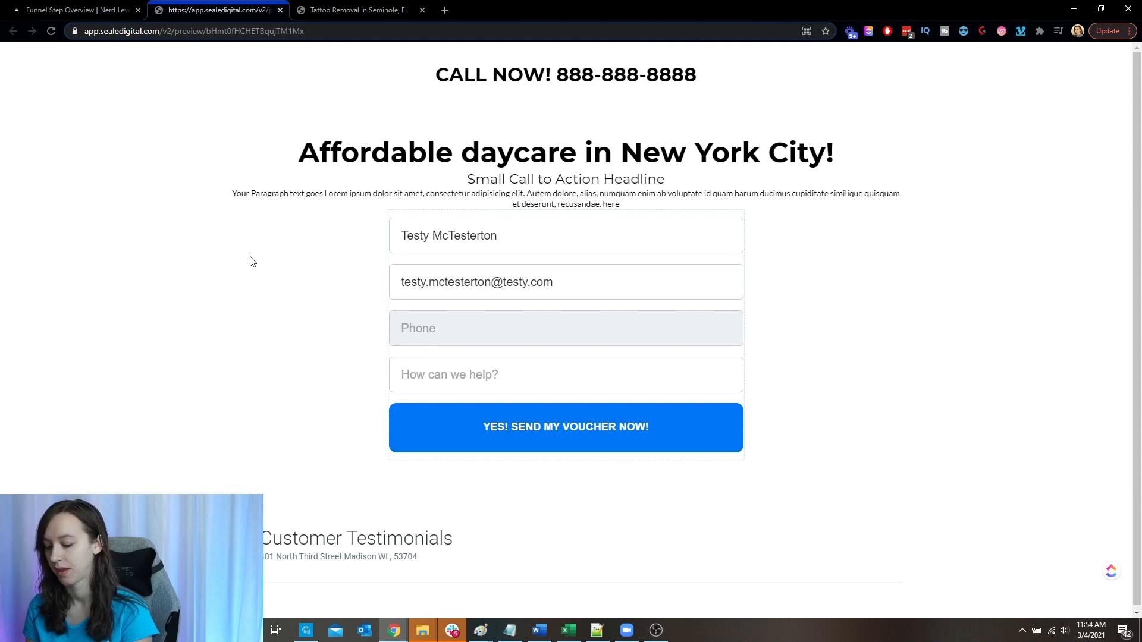
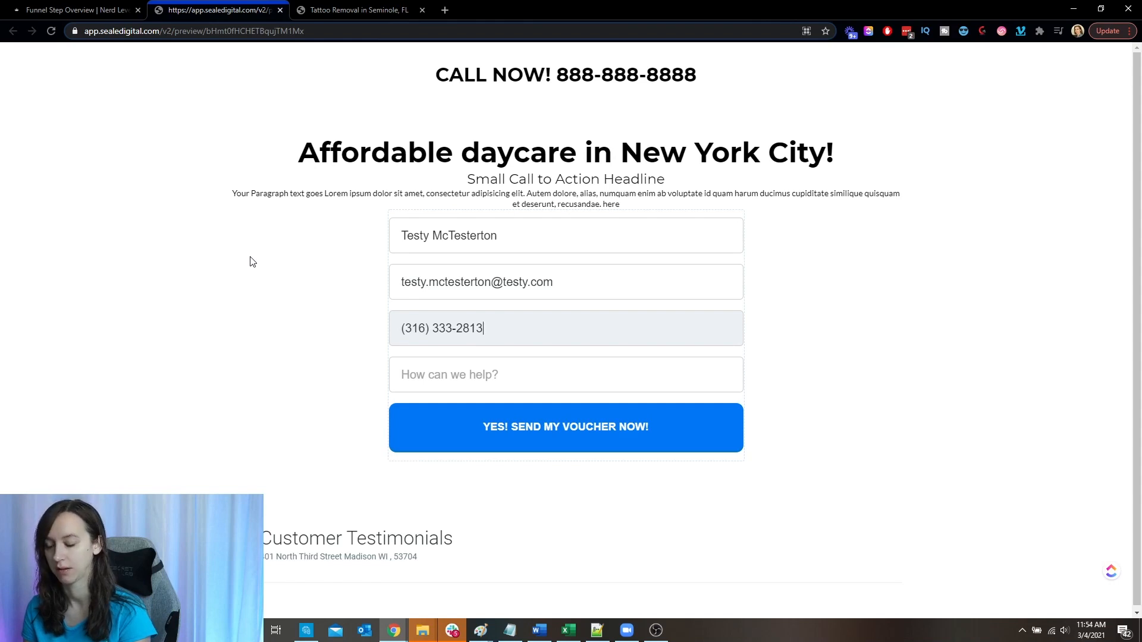
- Fill in the test contact's phone number and answer "How can we help?" with "Test"
key("Tab")
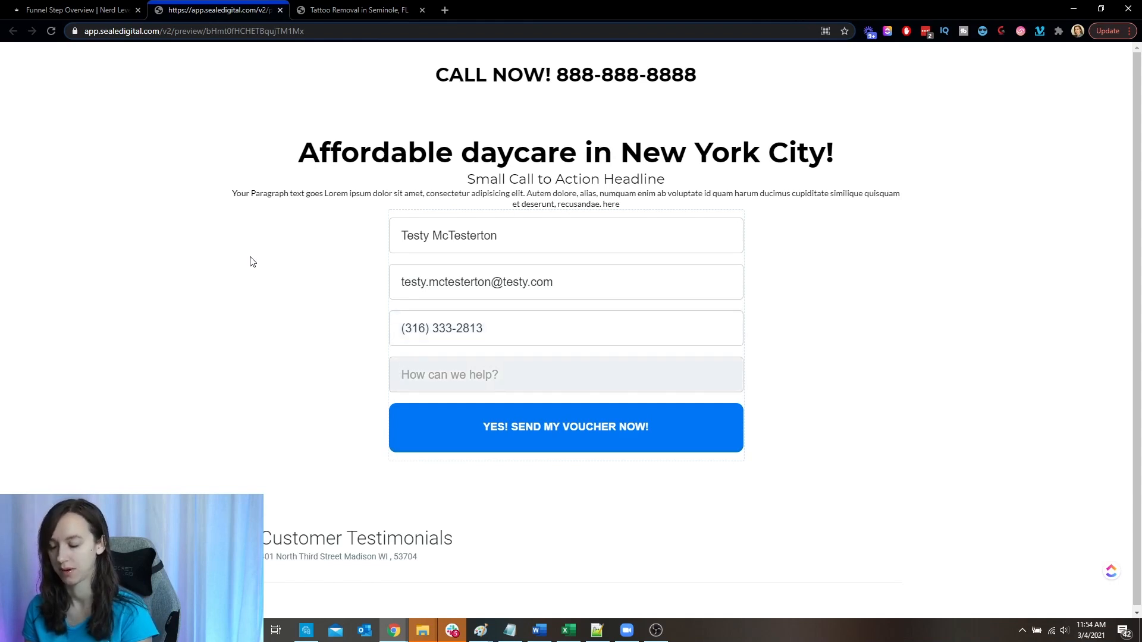
type("Test")
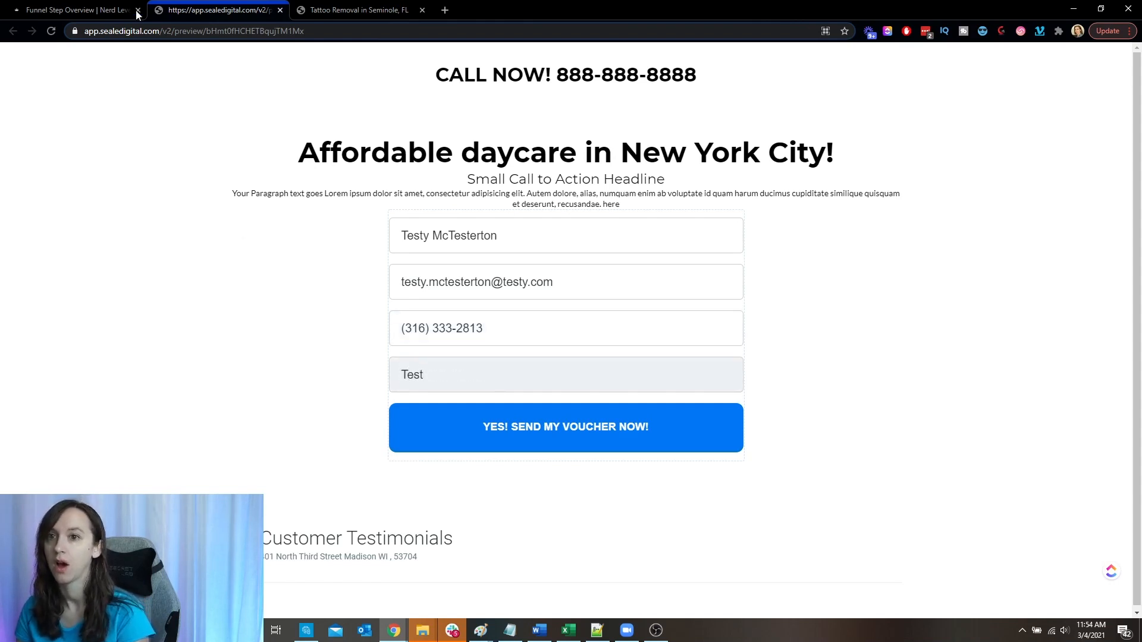
- Open the Google Ads Optin trigger to review its event and actions
left_click(74, 11)
left_click(79, 439)
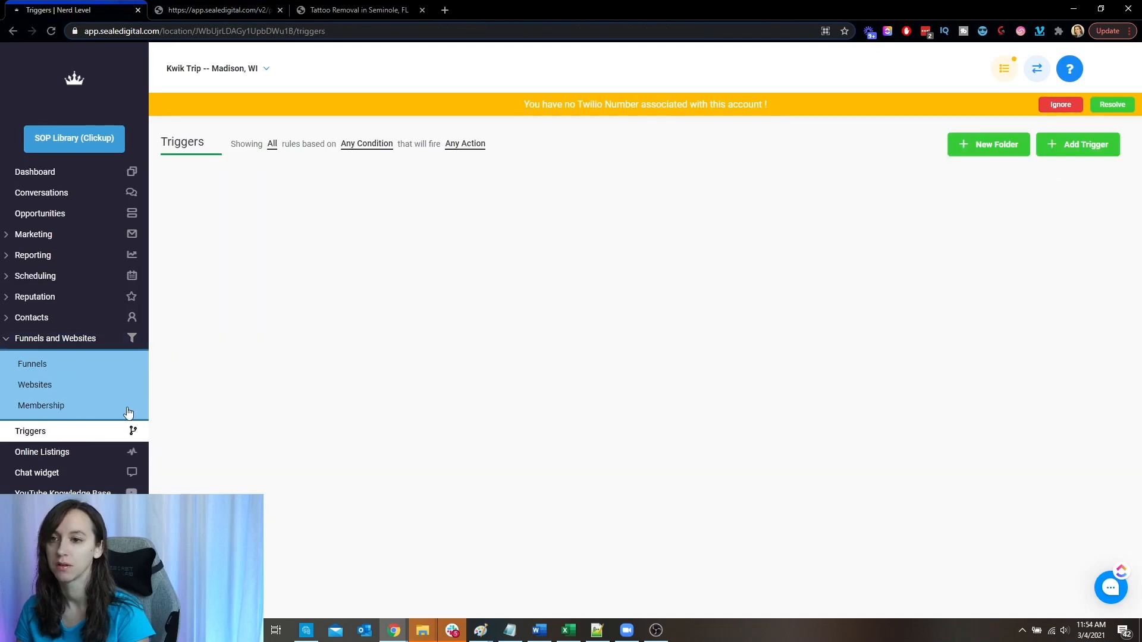
left_click(228, 231)
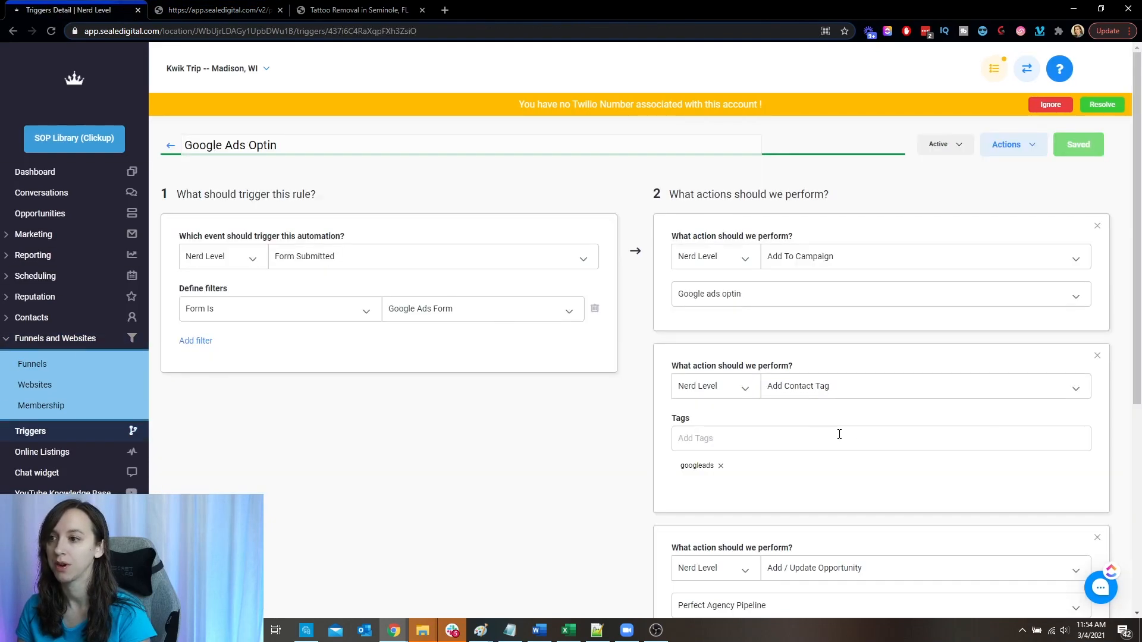
scroll(853, 452, "down", 5)
left_click(886, 567)
left_click(856, 504)
scroll(849, 443, "down", 5)
scroll(848, 446, "up", 3)
scroll(833, 428, "down", 2)
left_click(822, 425)
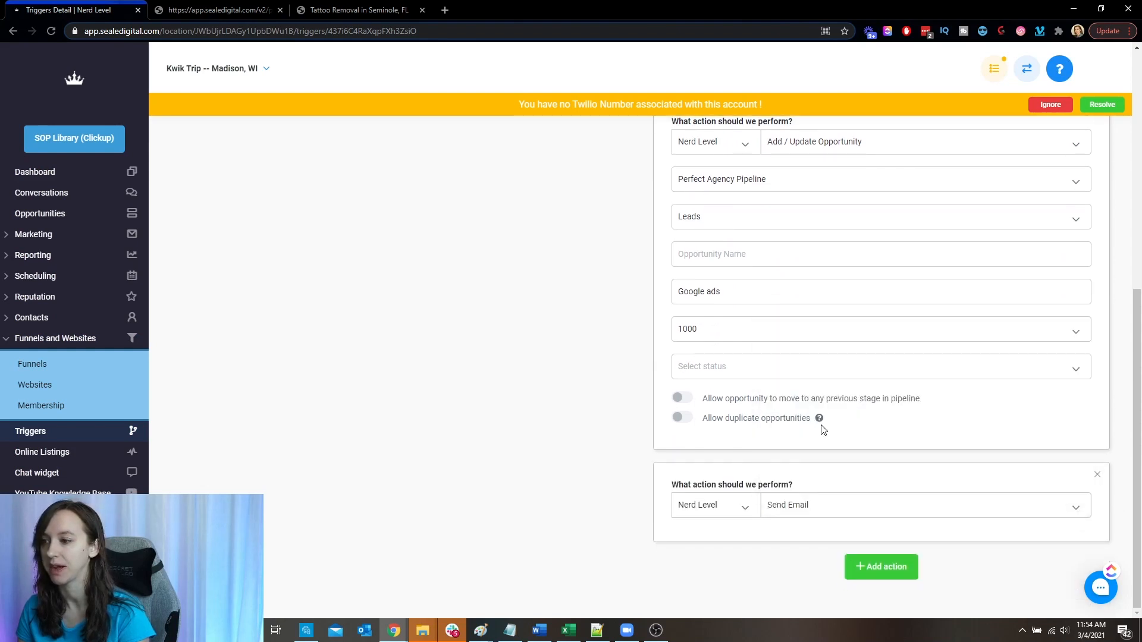
scroll(855, 416, "down", 4)
left_click(865, 263)
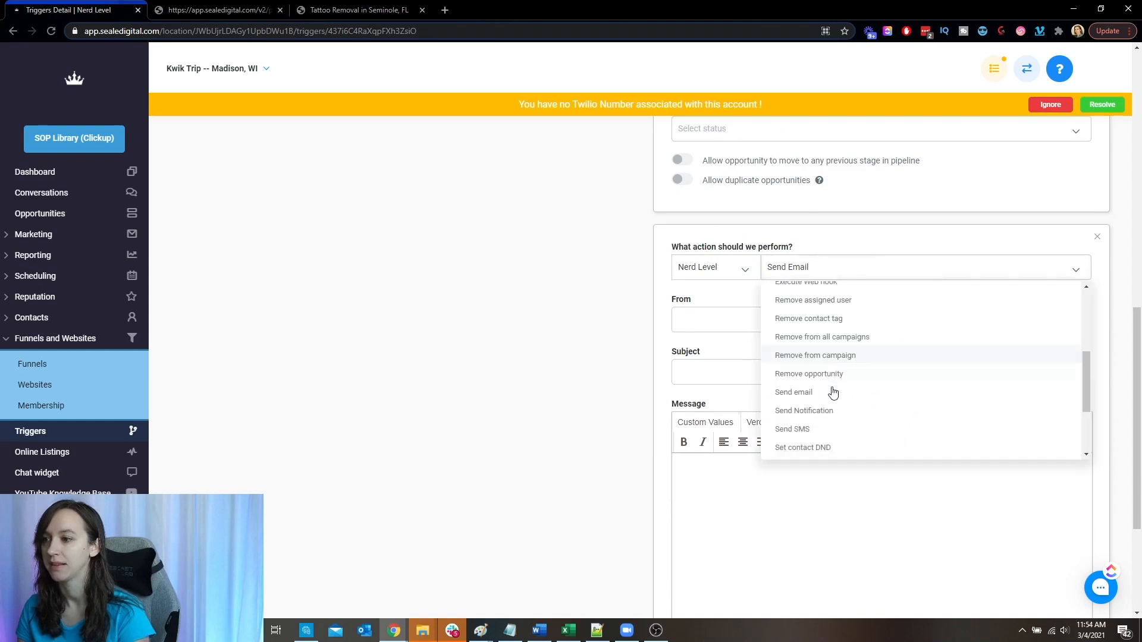
left_click(736, 380)
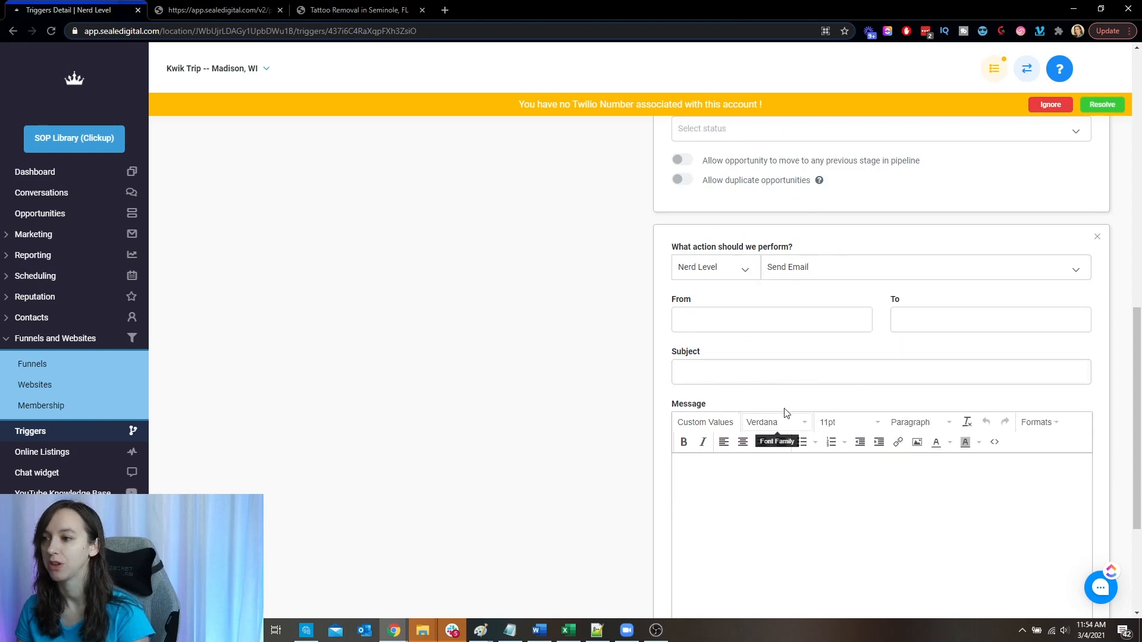
left_click(1098, 238)
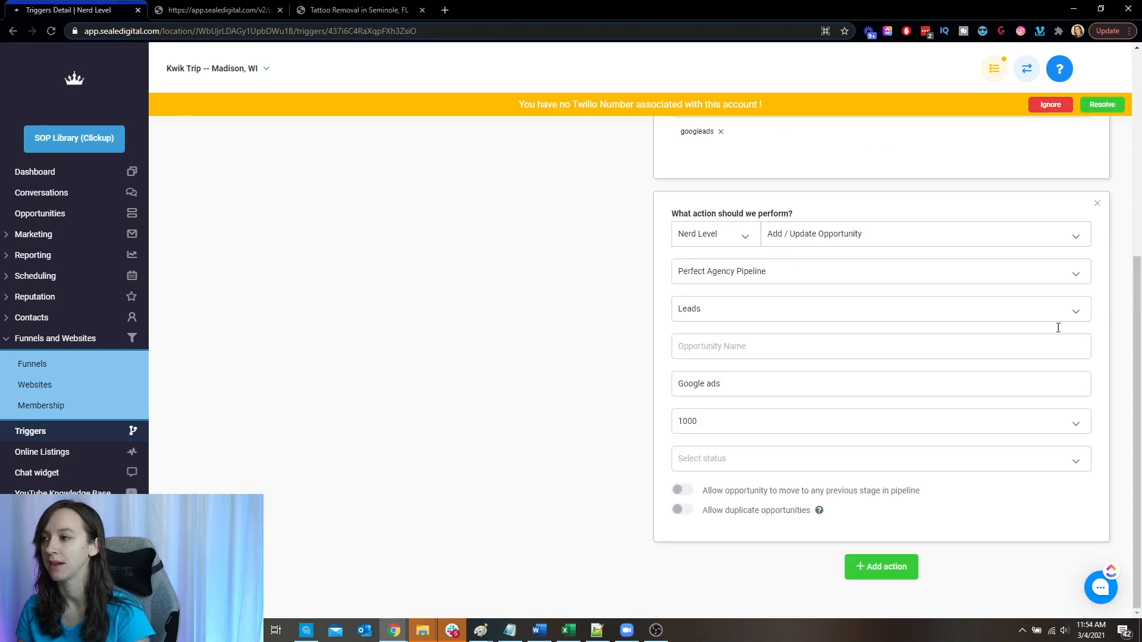
scroll(897, 410, "up", 10)
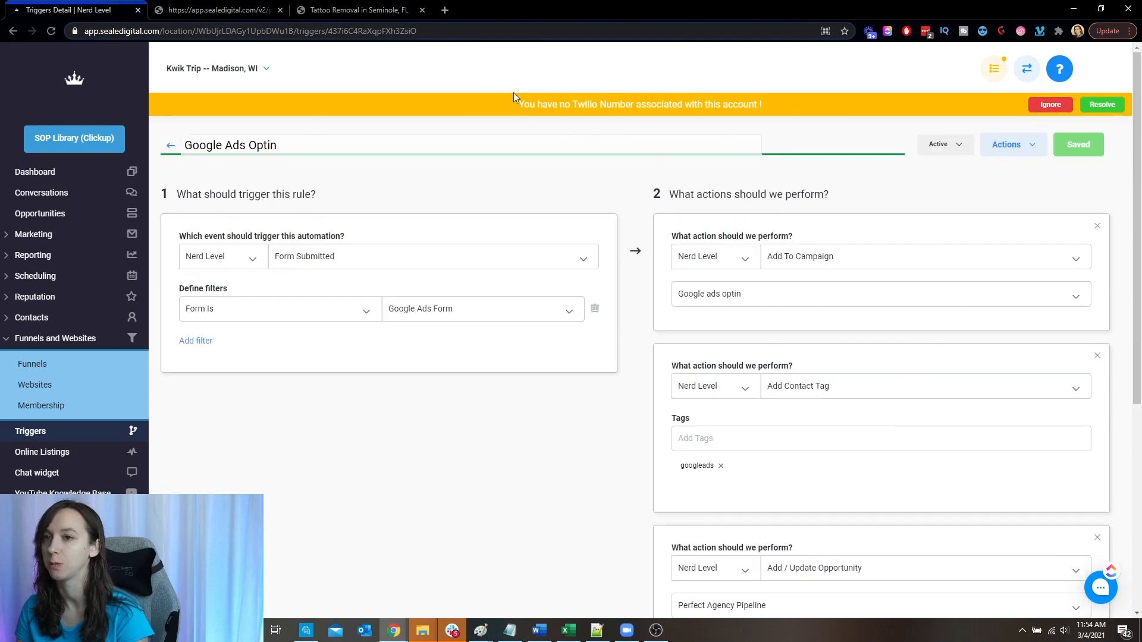
- Submit the completed opt-in form for the test lead and view the booking calendar page it leads to
left_click(257, 6)
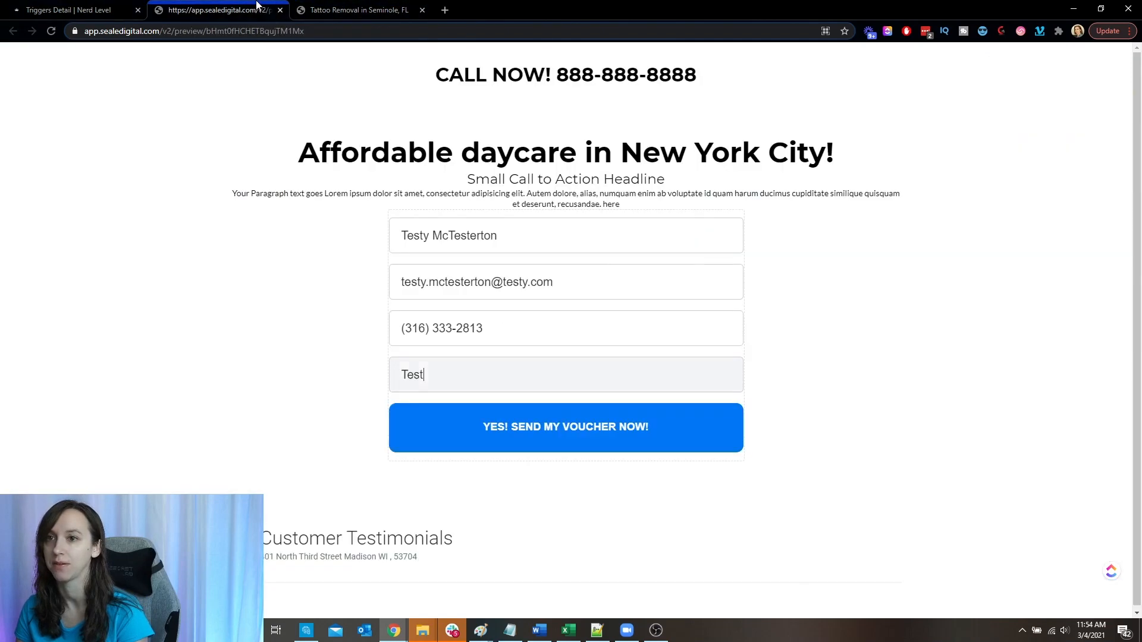
left_click(550, 423)
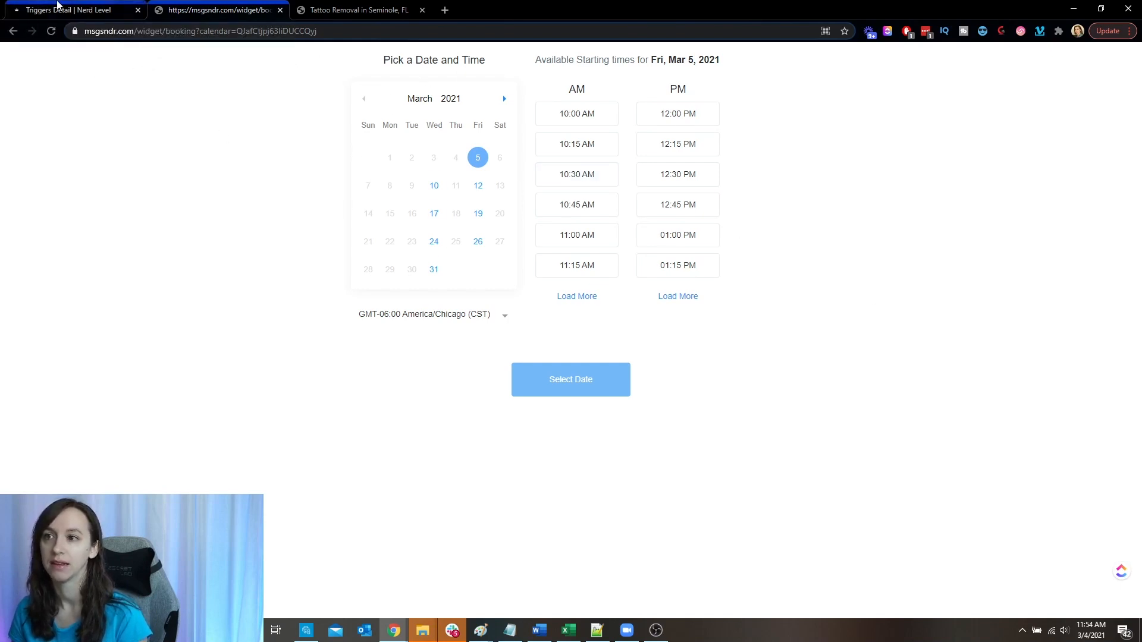
left_click(58, 6)
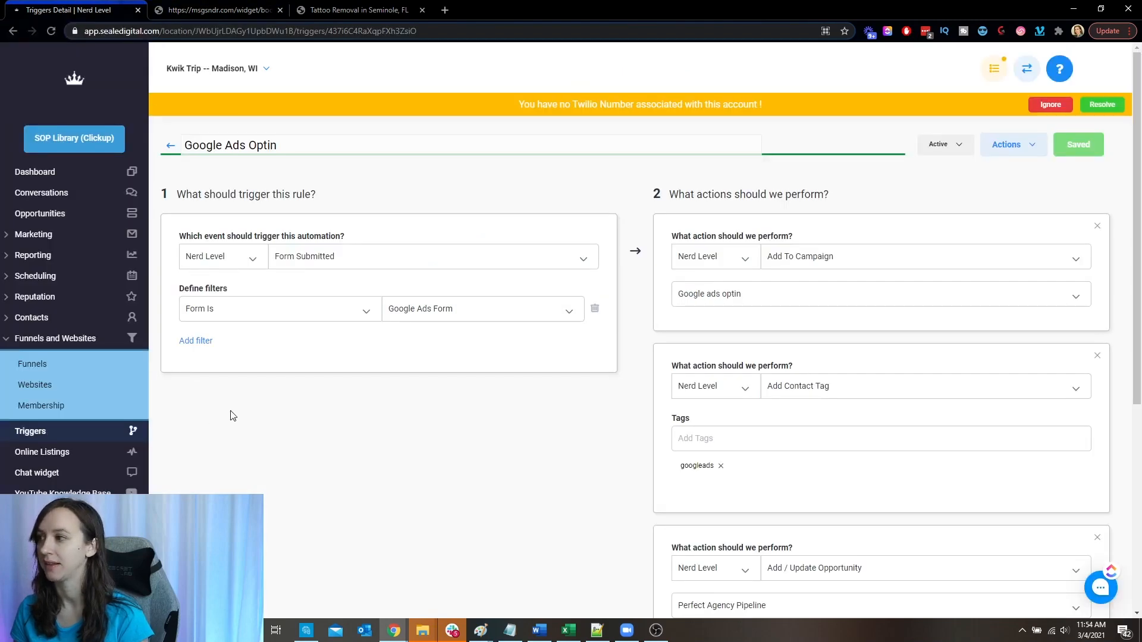
left_click(214, 8)
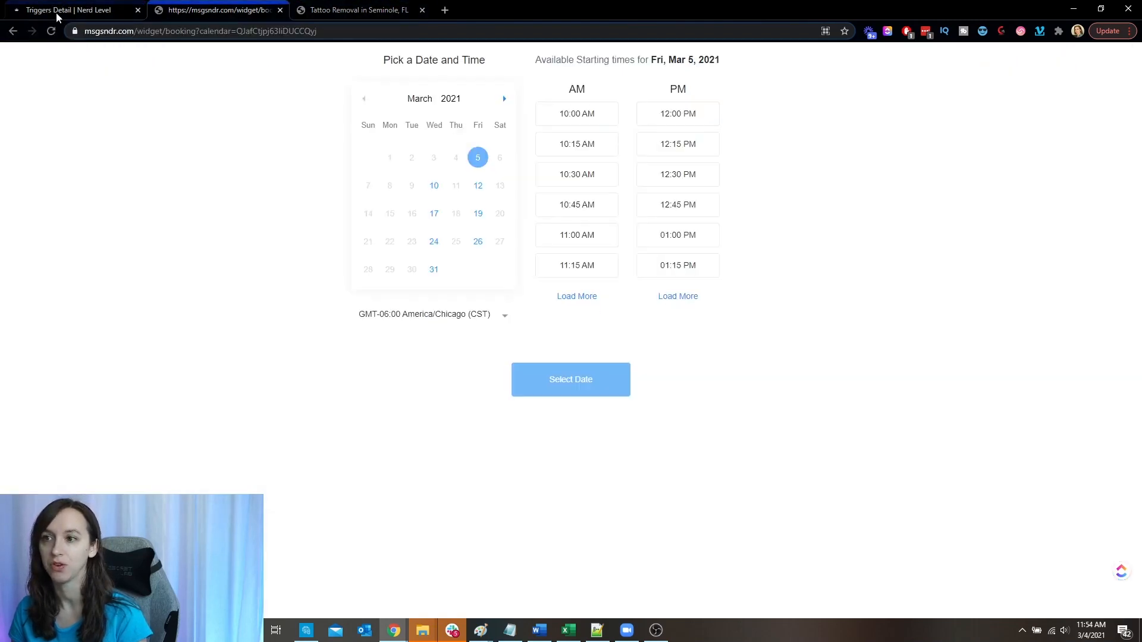
- Open the Optin page of the Google Ads Optin funnel for editing, look through its form element's settings, and return to the funnel
left_click(80, 6)
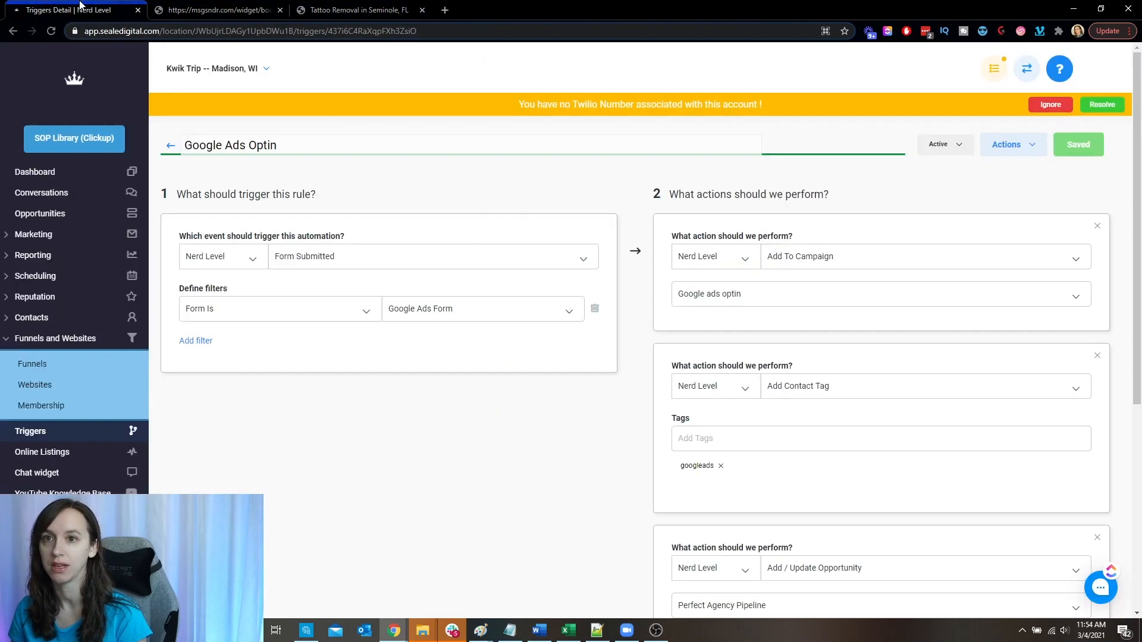
left_click(51, 364)
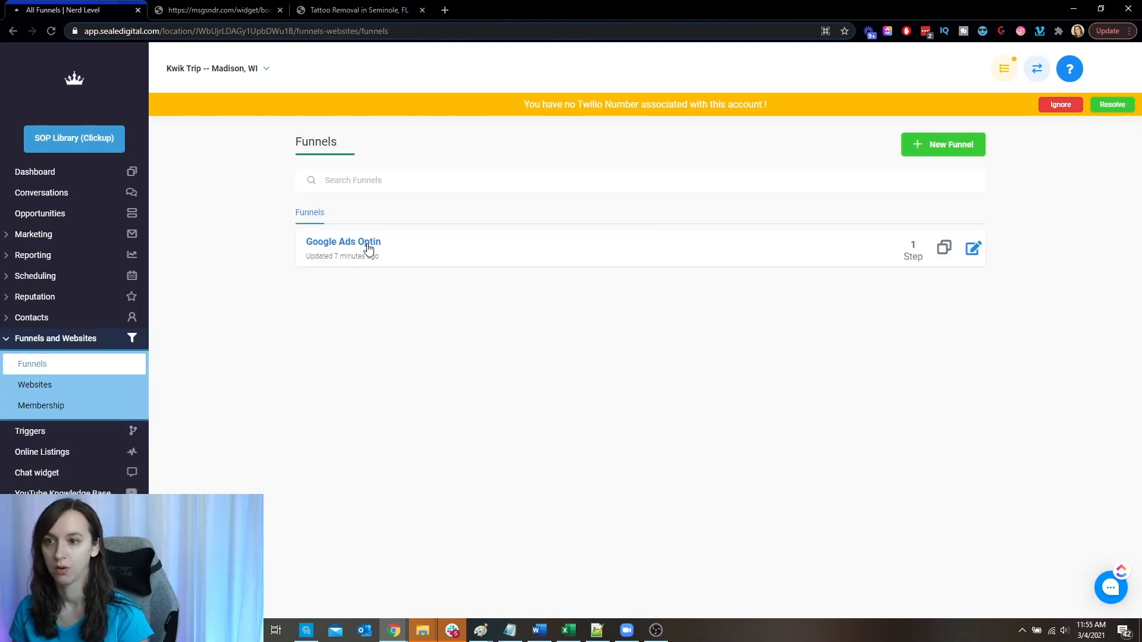
left_click(369, 247)
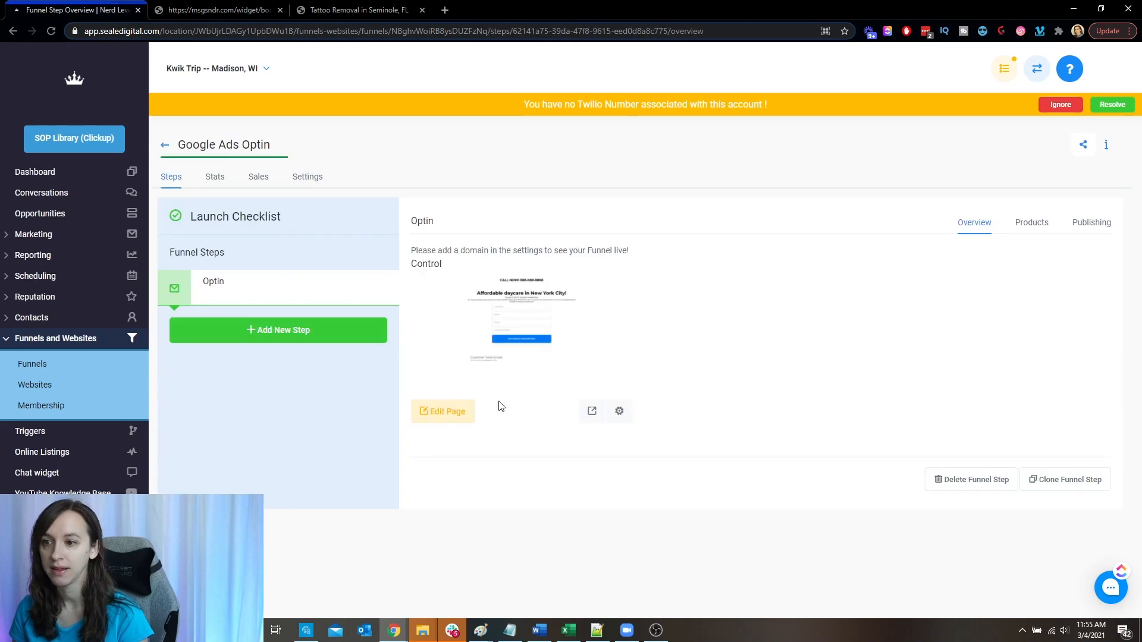
left_click(444, 416)
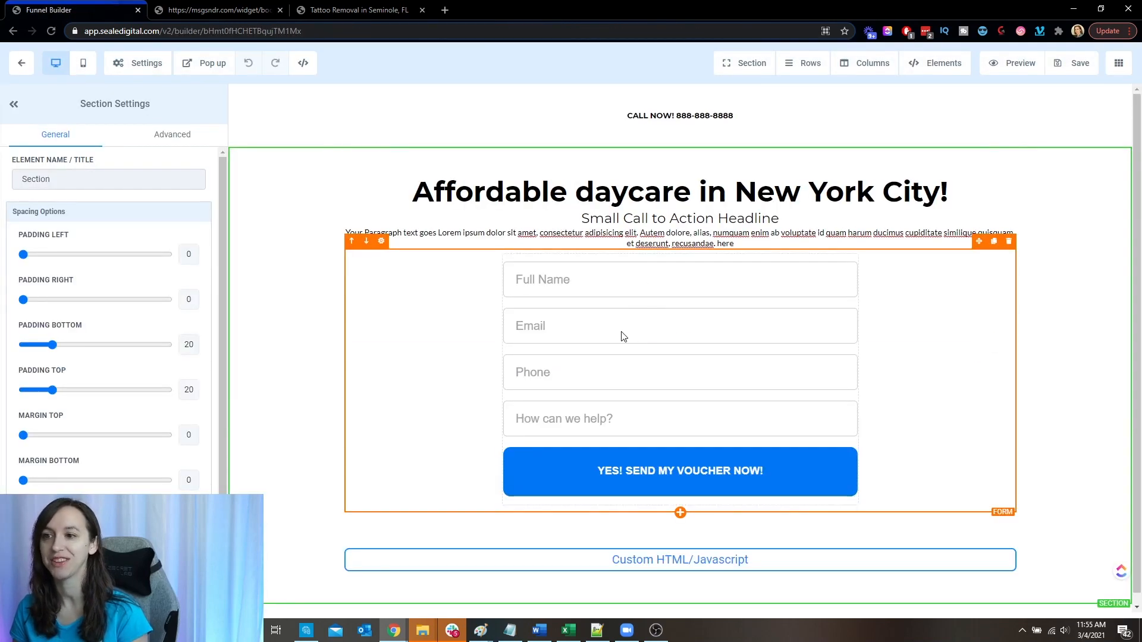
left_click(620, 333)
scroll(83, 487, "down", 1)
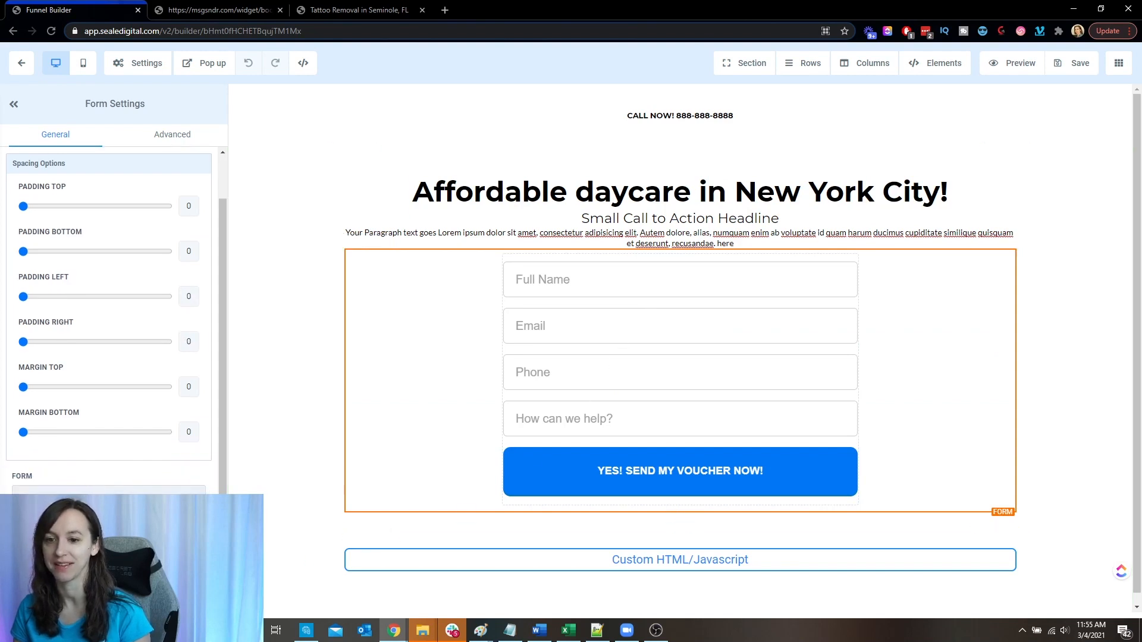
left_click(21, 63)
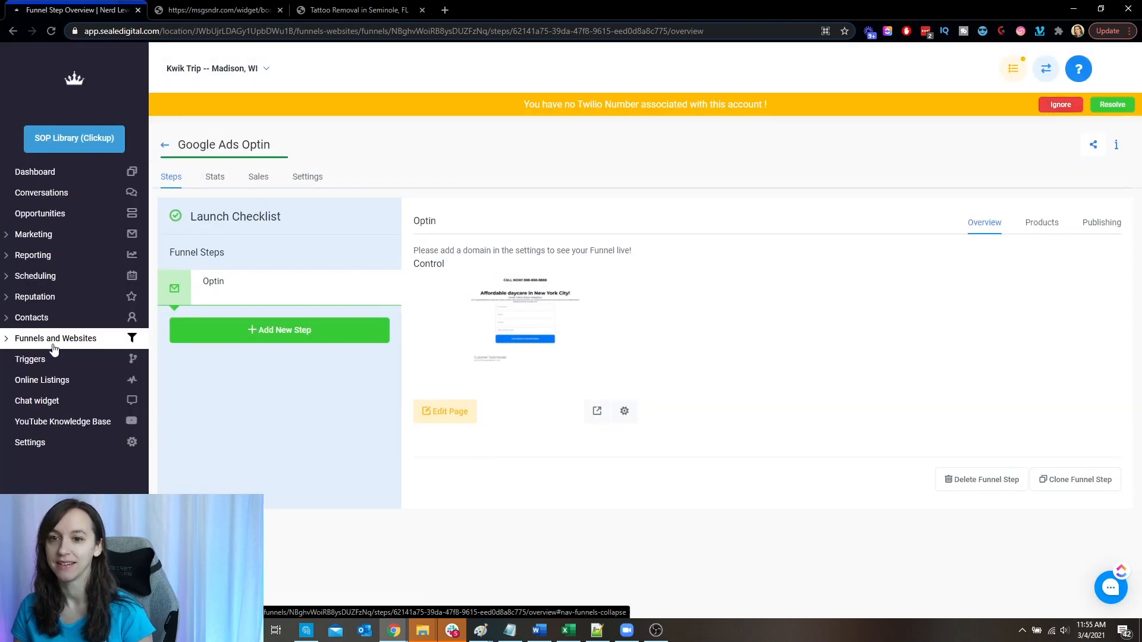
- Open the Google Ads Form in the form builder and show its form options
left_click(60, 235)
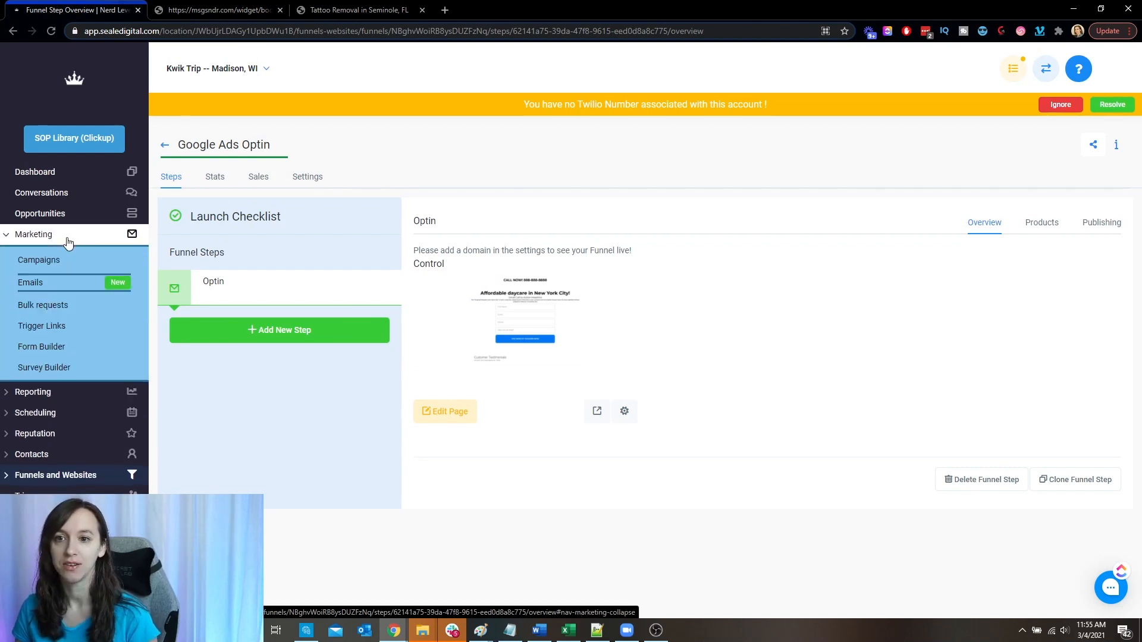
left_click(50, 345)
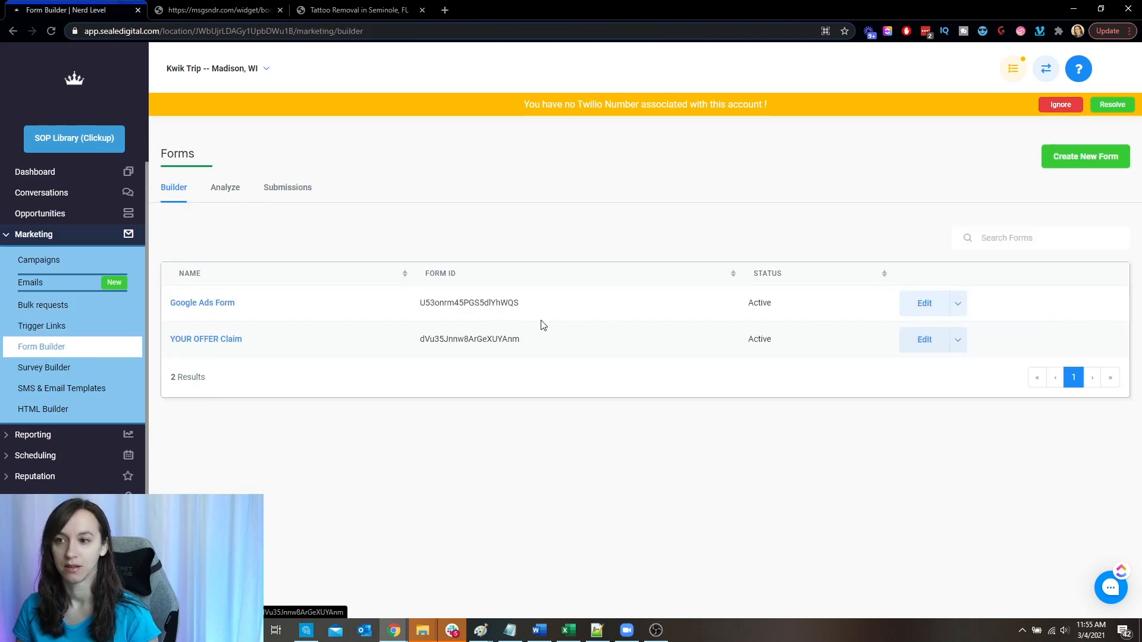
left_click(222, 304)
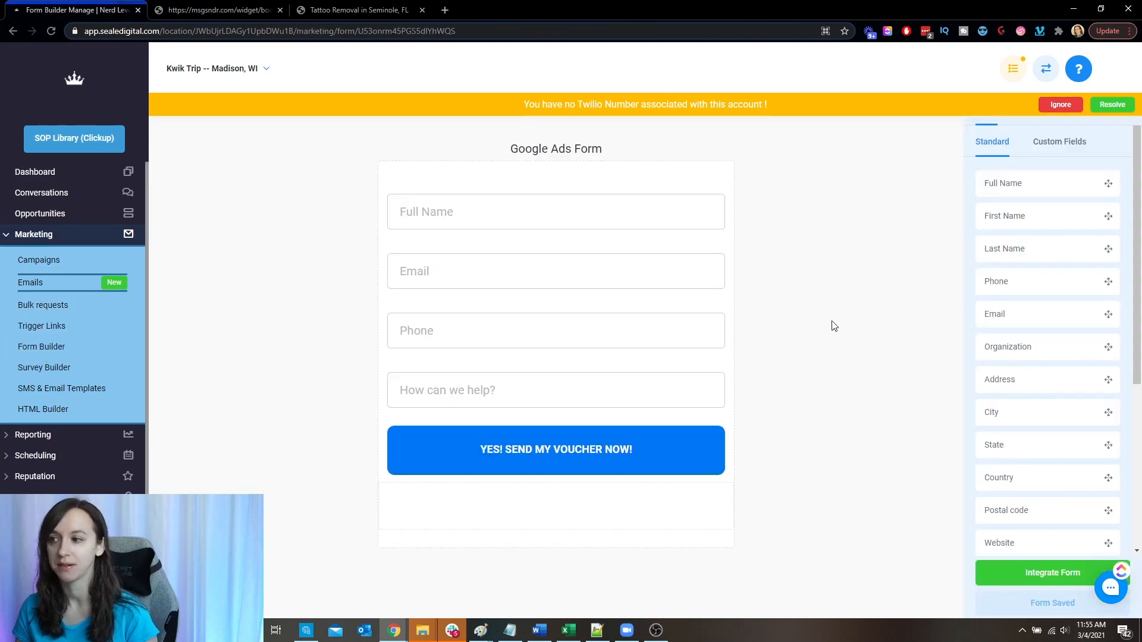
left_click(1058, 106)
left_click(1082, 110)
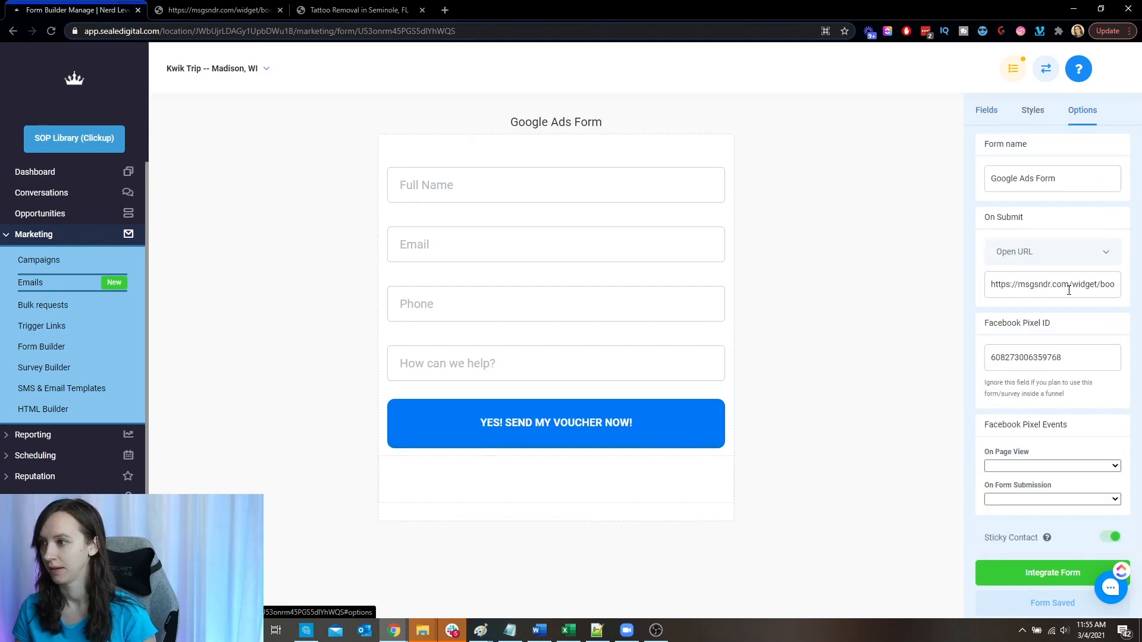
- Check the form's On Submit URL against the booking calendar page
left_click_drag(977, 214, 997, 218)
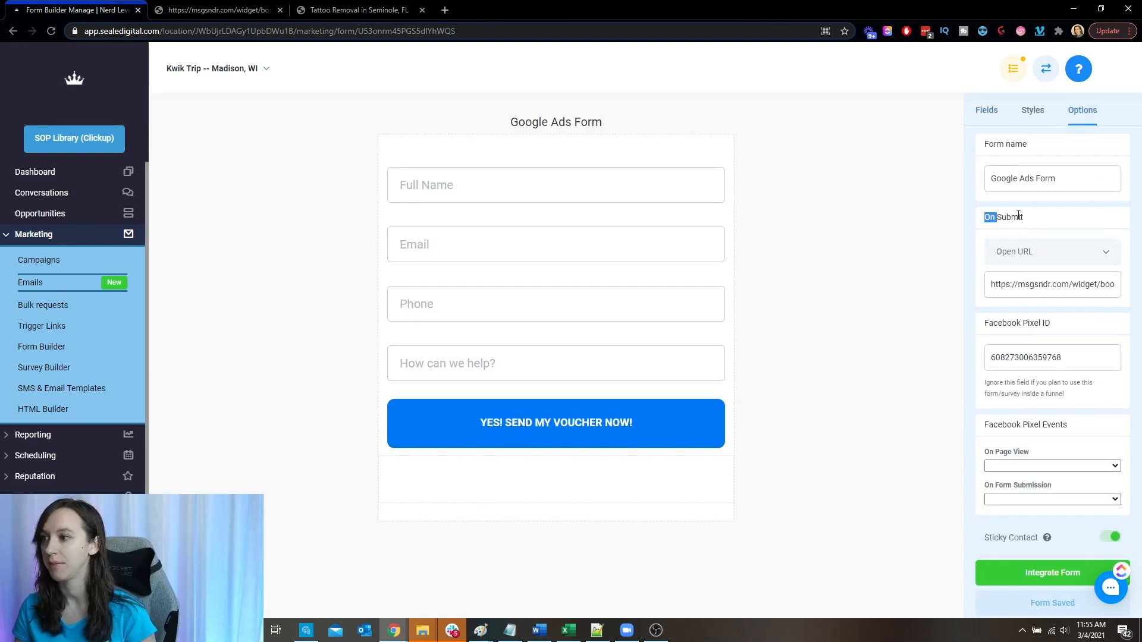
left_click_drag(995, 291, 961, 291)
left_click(1036, 288)
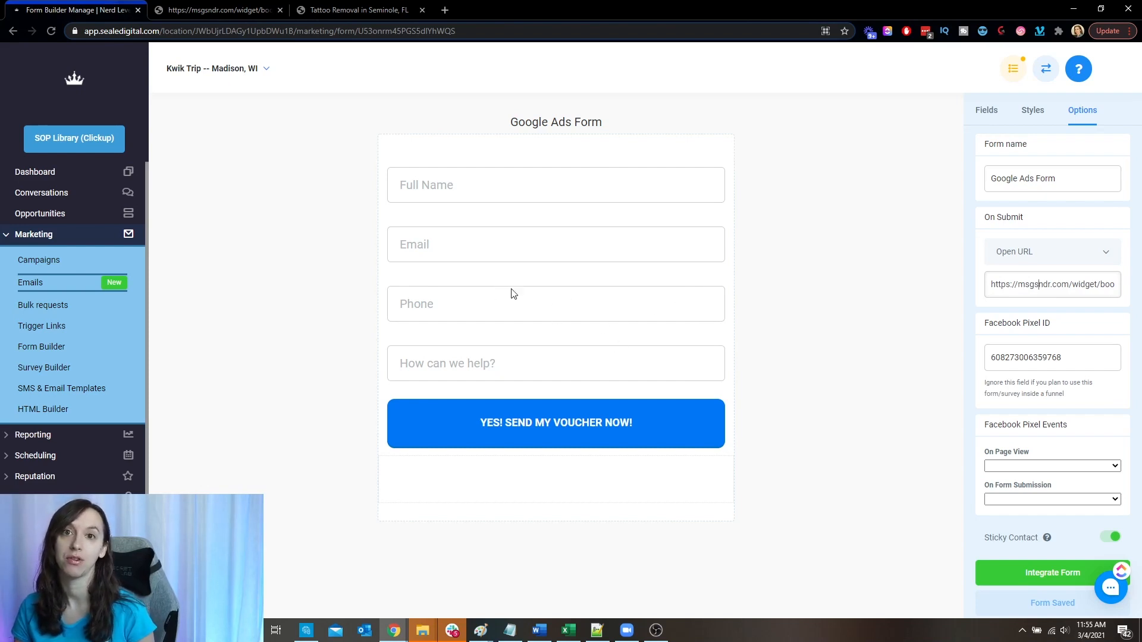
left_click(223, 10)
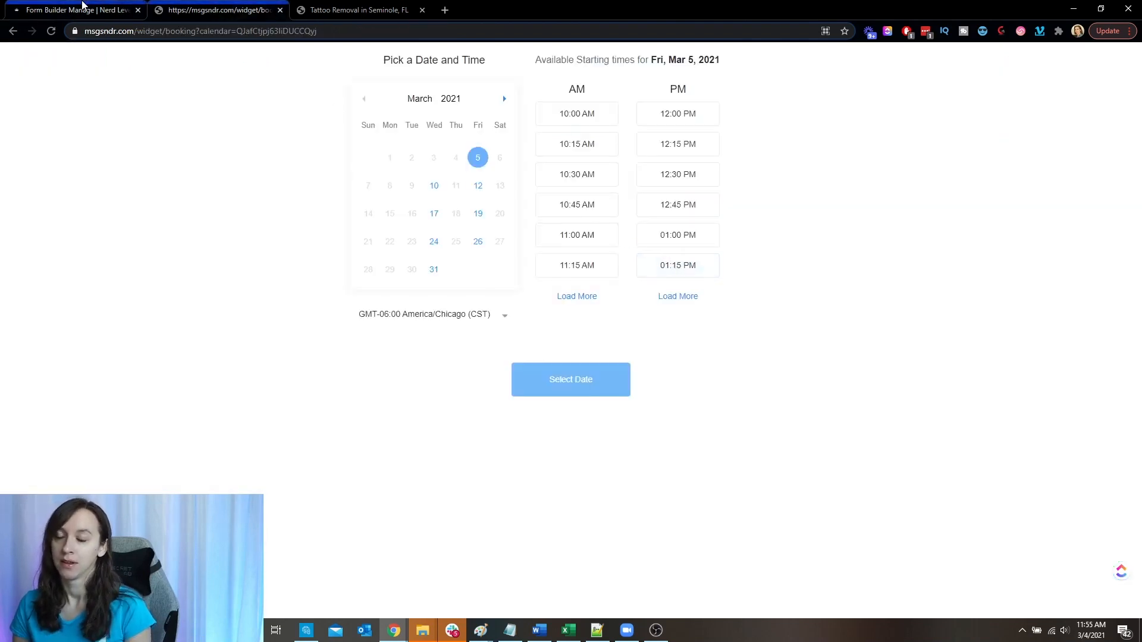
left_click(83, 10)
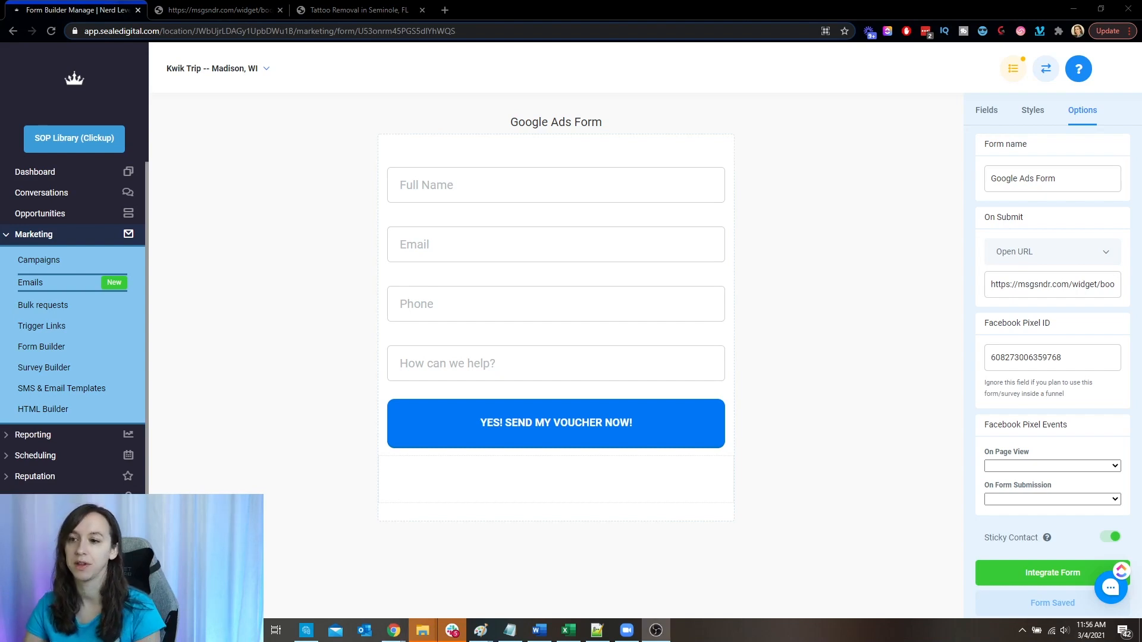
- Open the test lead's conversation among all conversations and examine its active campaign, opportunity and outgoing message status
scroll(72, 327, "down", 1)
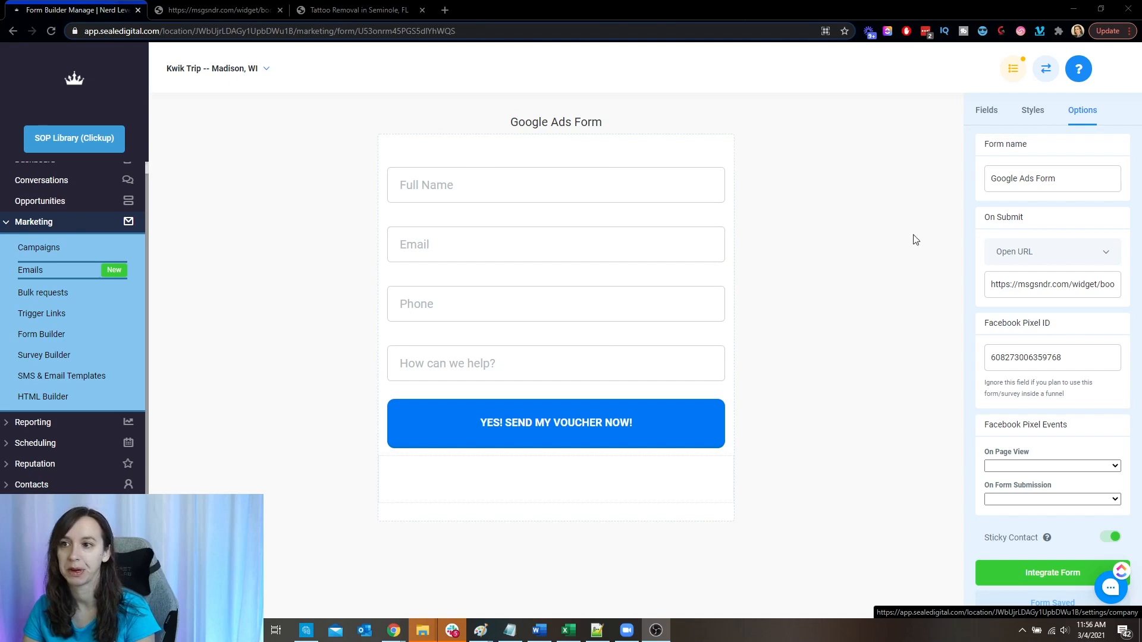
left_click(99, 181)
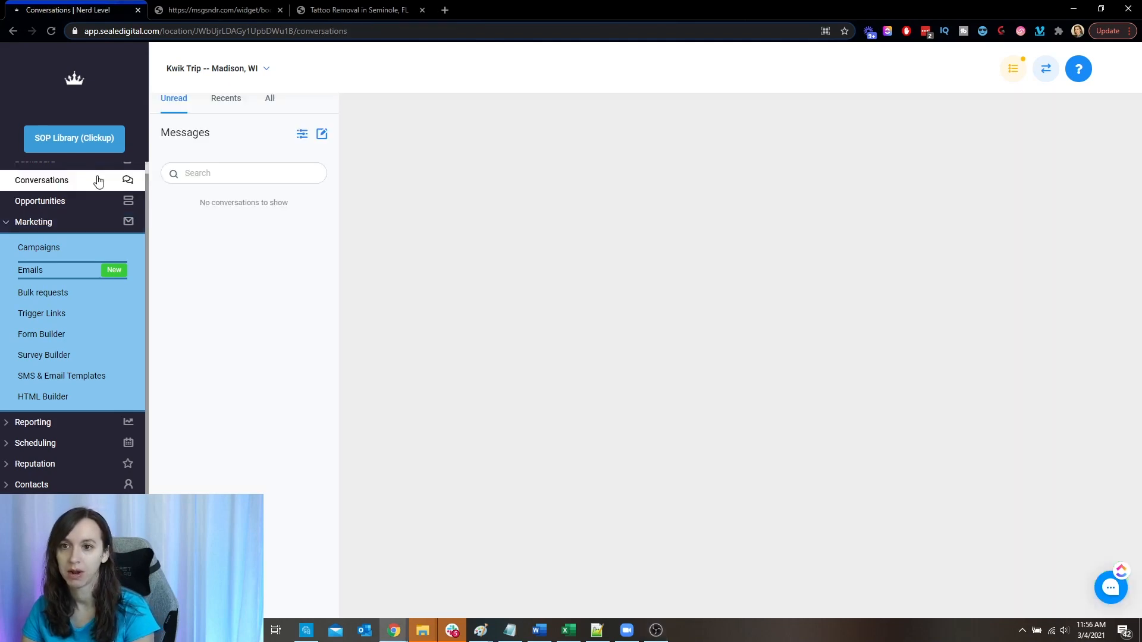
left_click(269, 99)
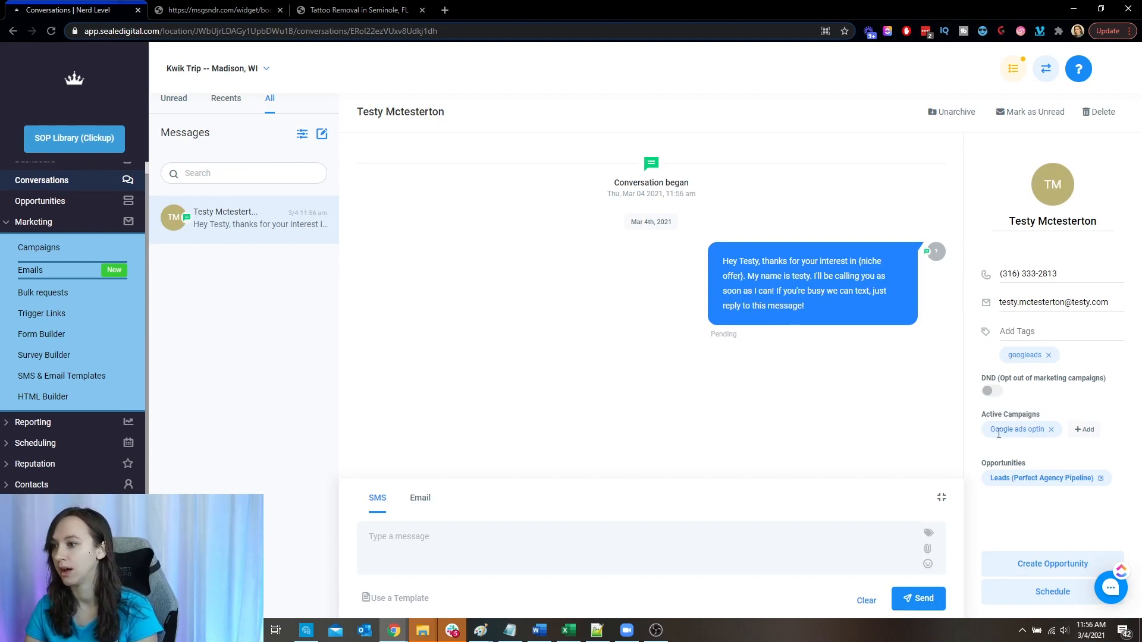
left_click_drag(992, 431, 1035, 433)
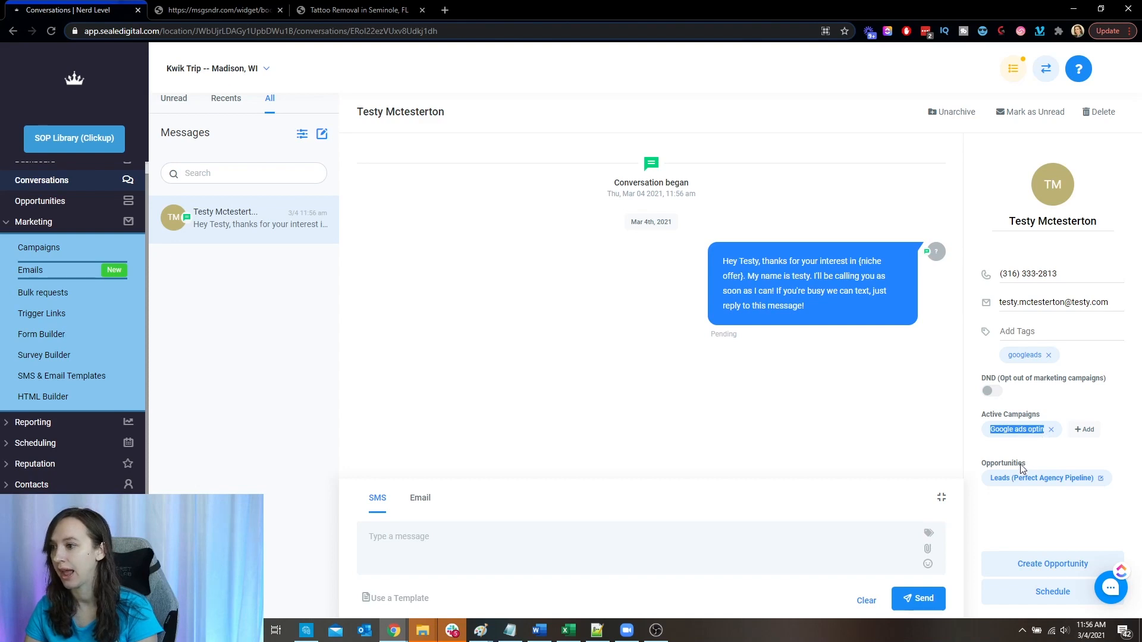
left_click_drag(989, 480, 1089, 478)
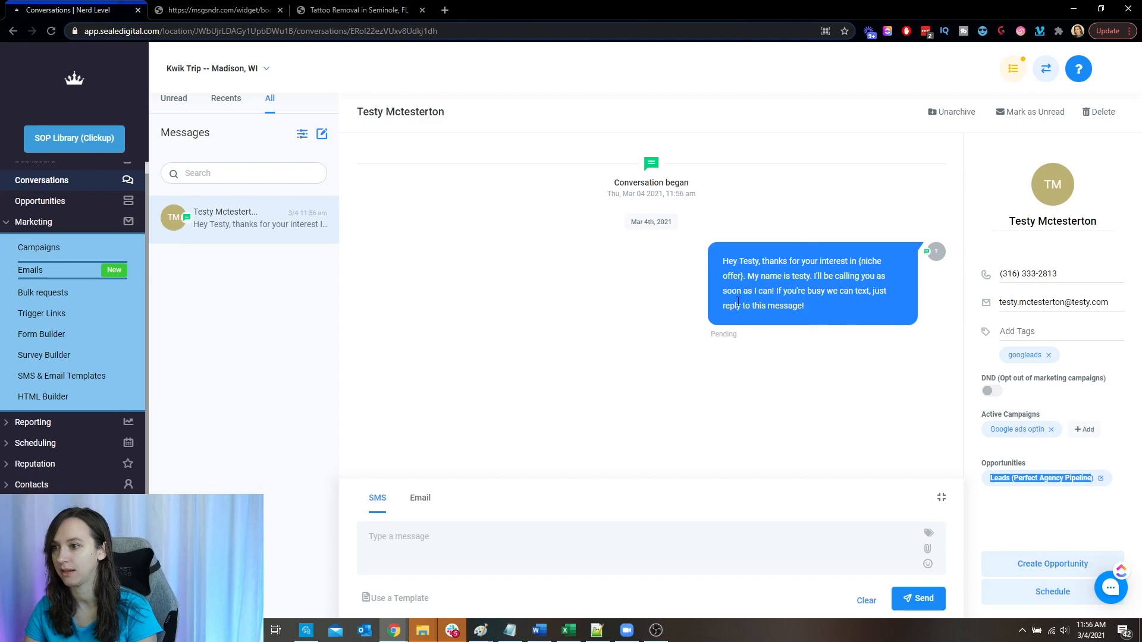
left_click_drag(738, 341, 675, 339)
left_click(758, 340)
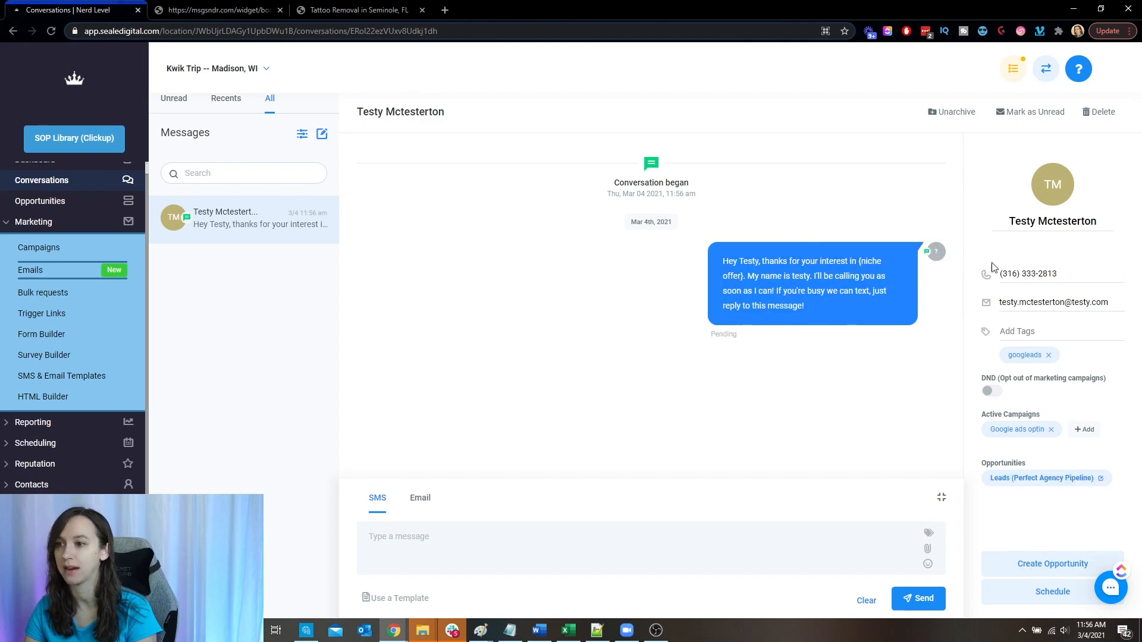
- Look for the test lead in Perfect Agency Pipeline opportunities, clearing the date filter and setting the status filter to All
scroll(51, 229, "up", 1)
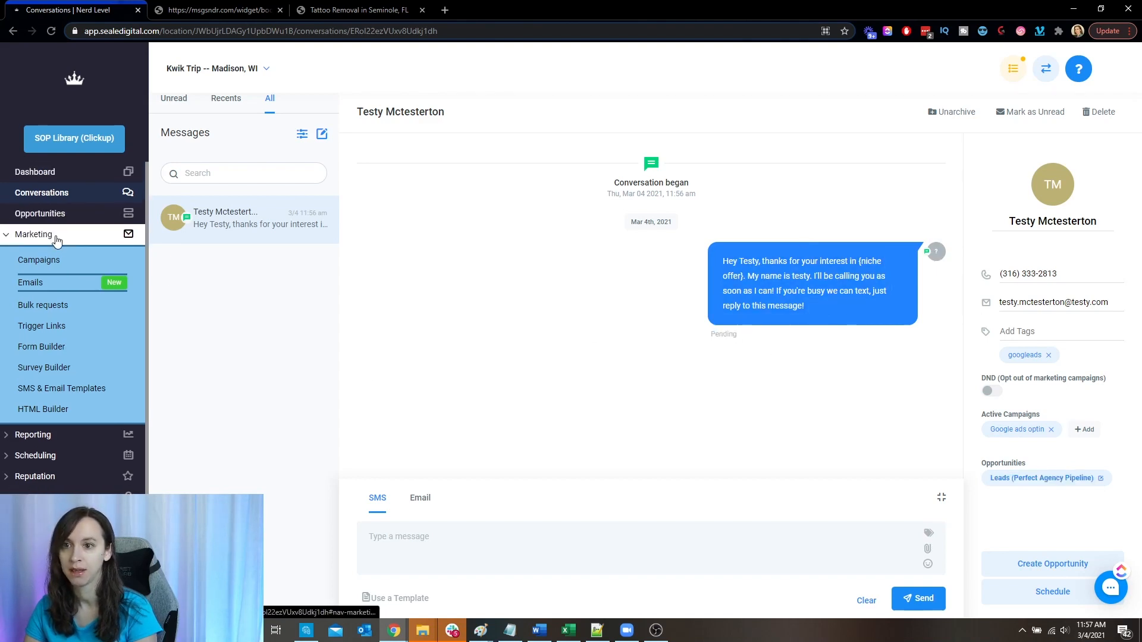
left_click(66, 214)
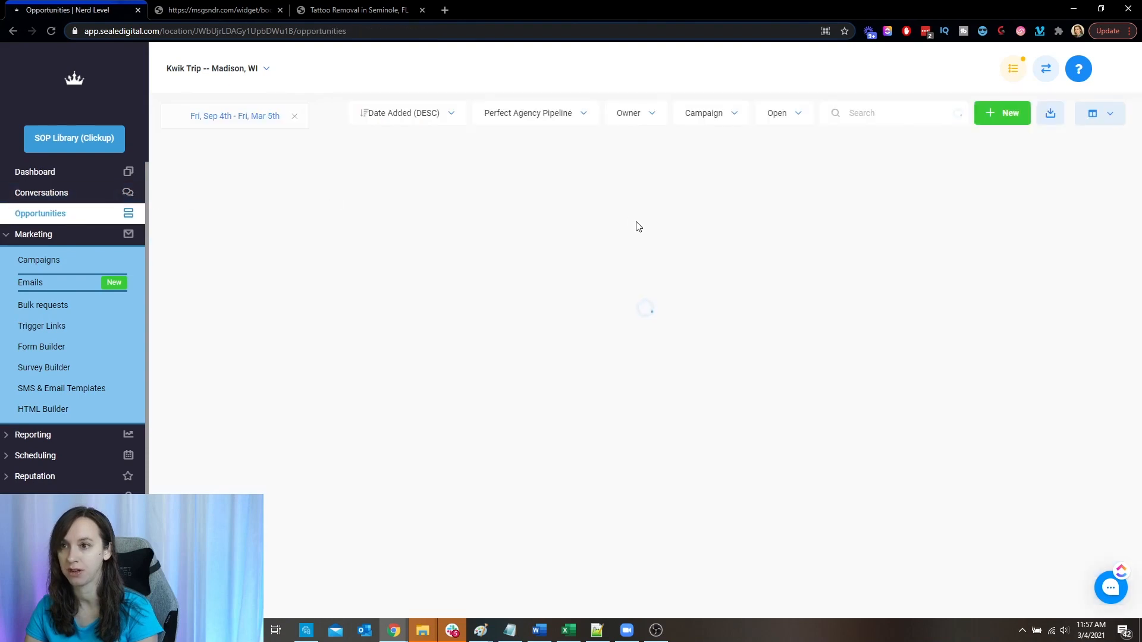
left_click(531, 121)
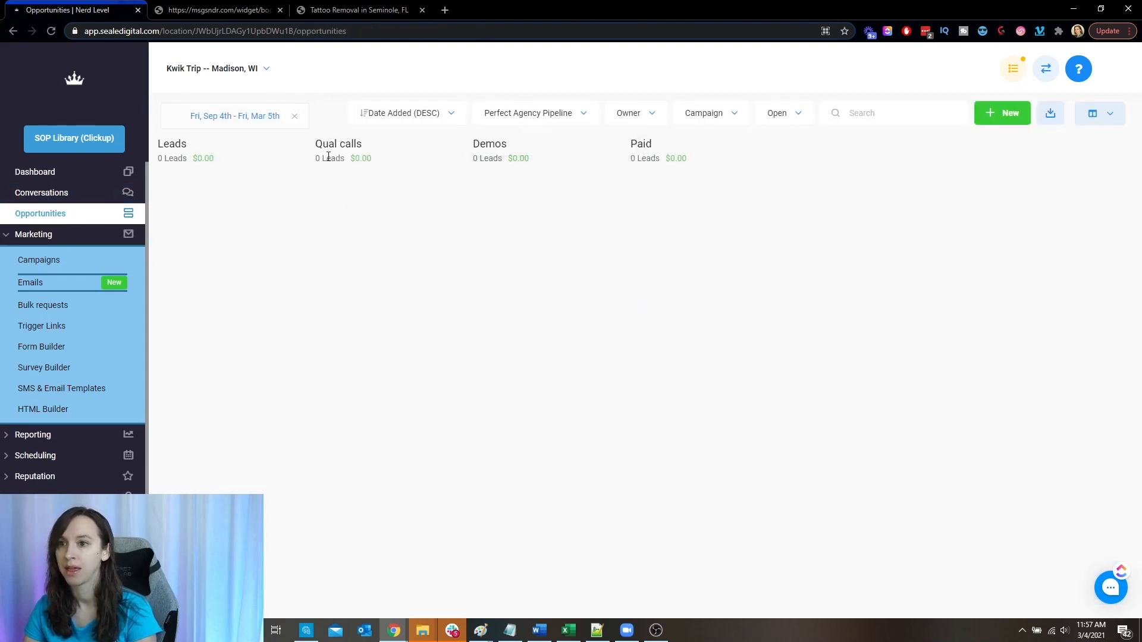
left_click(295, 117)
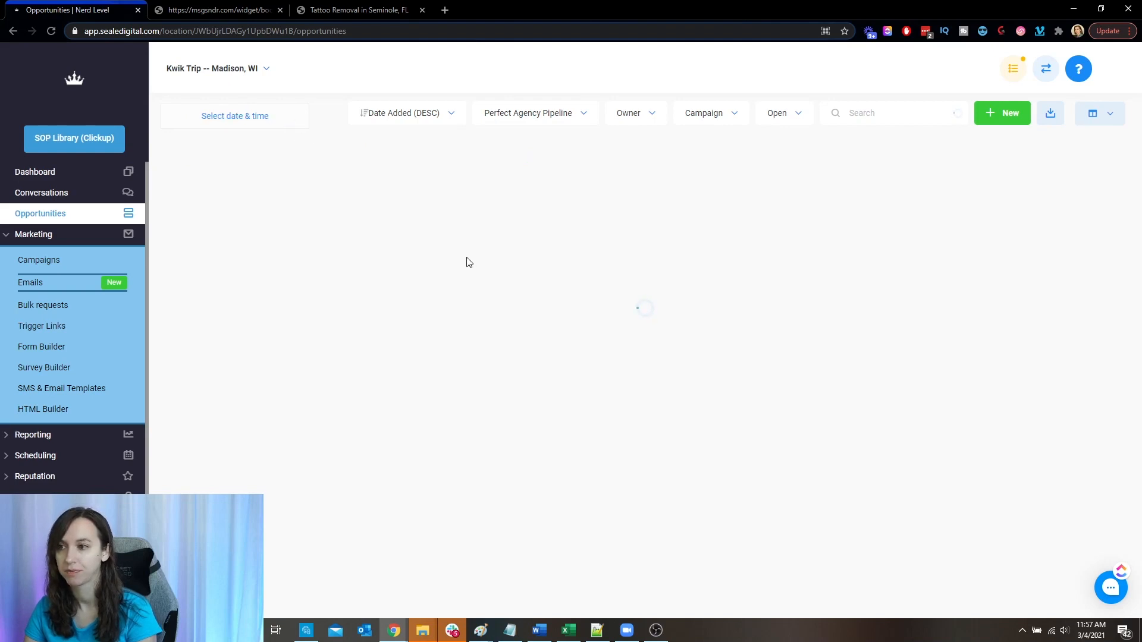
left_click(799, 114)
left_click(794, 139)
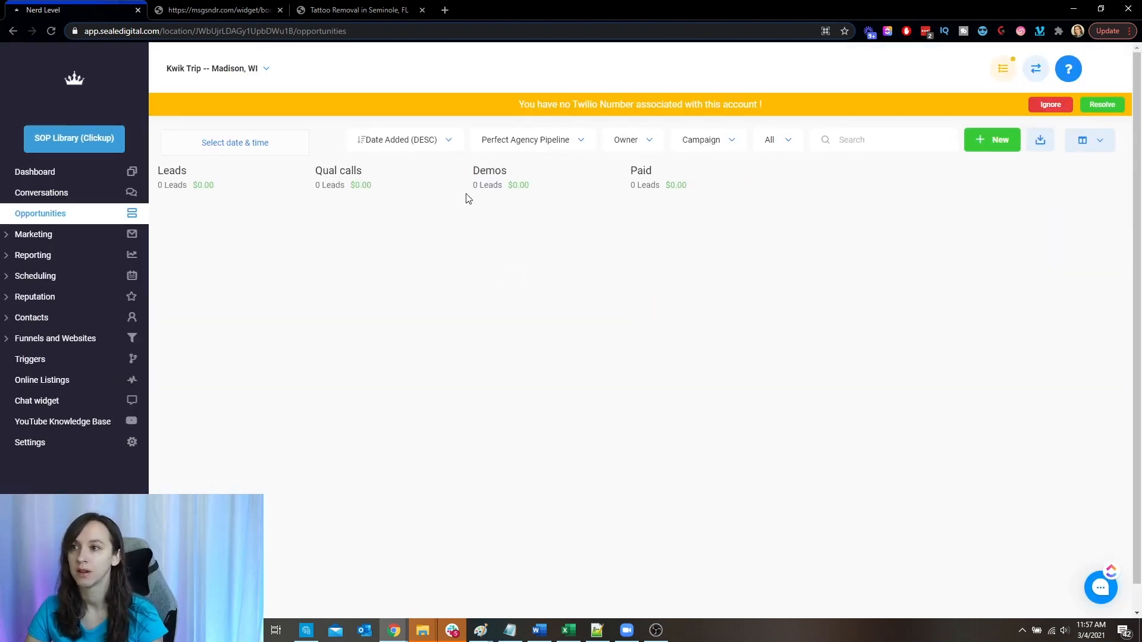
- Examine the test lead's opportunity details from its conversation, close them, and return to the opportunities board
left_click(22, 193)
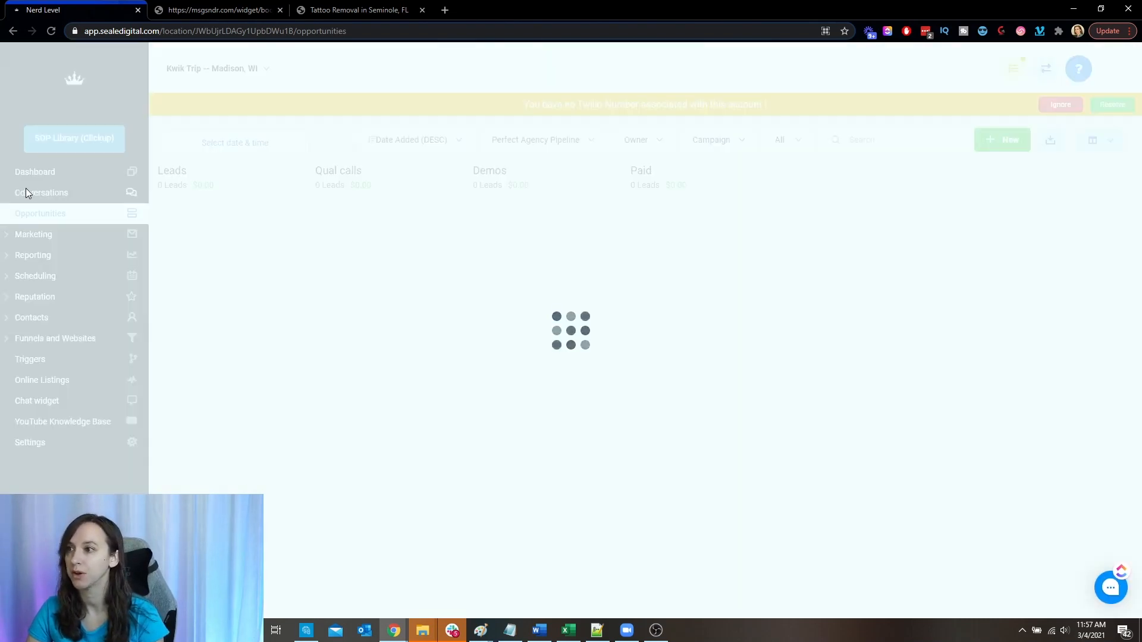
left_click(267, 134)
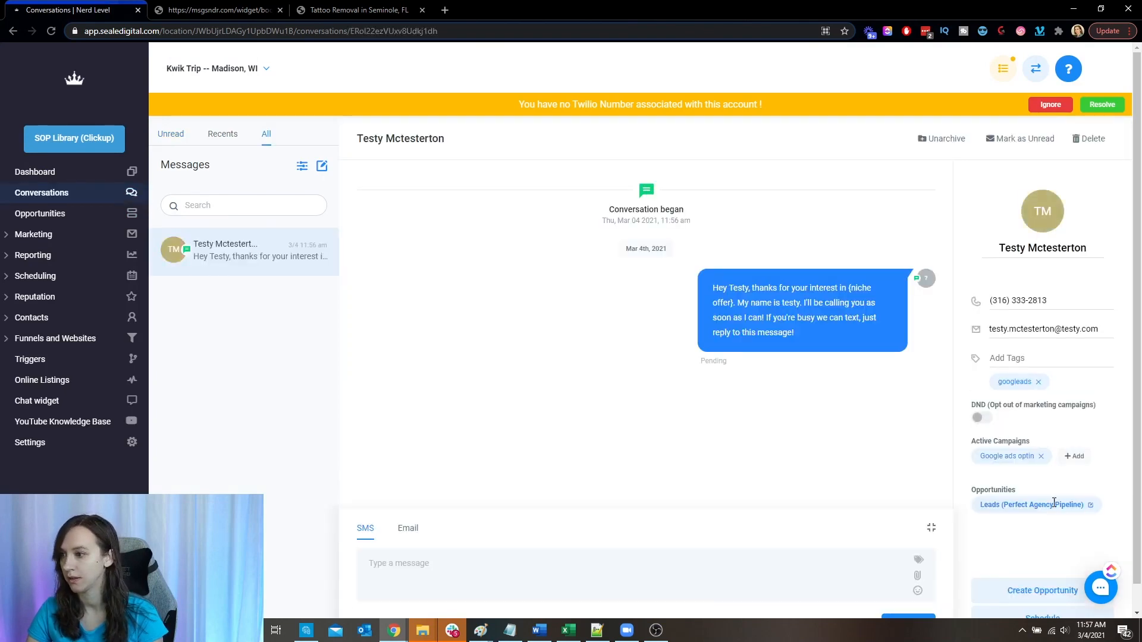
left_click(1092, 506)
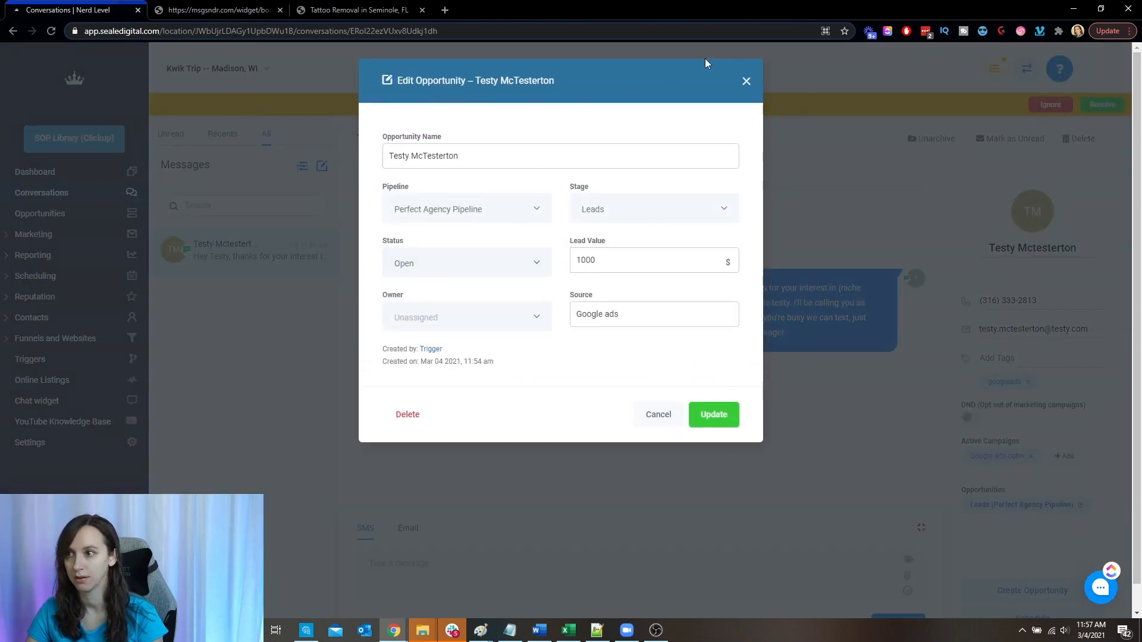
left_click(745, 83)
left_click(51, 213)
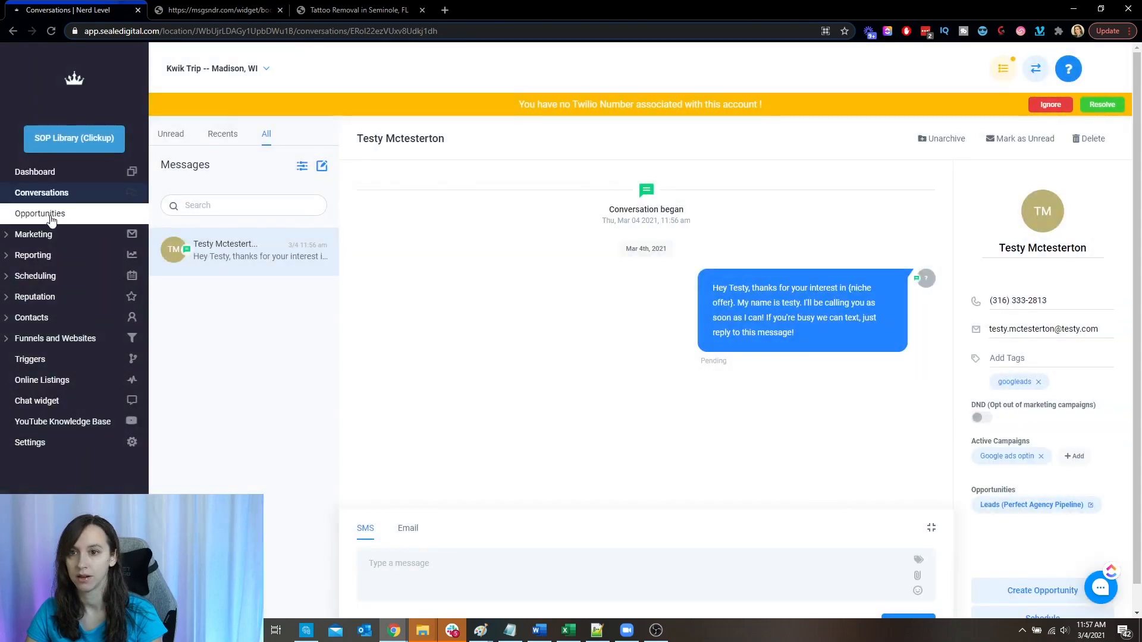